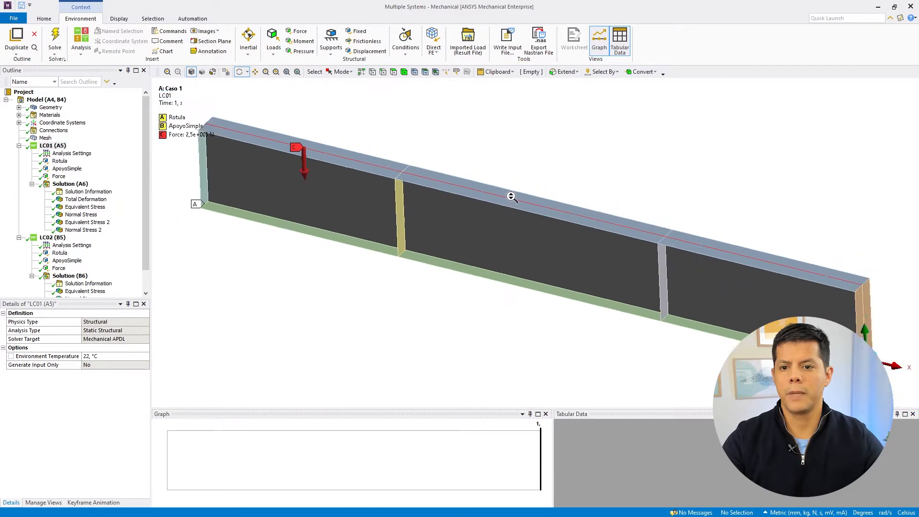
{"action": "middle_click_drag", "start_coordinate": [513, 198], "coordinate": [407, 201]}
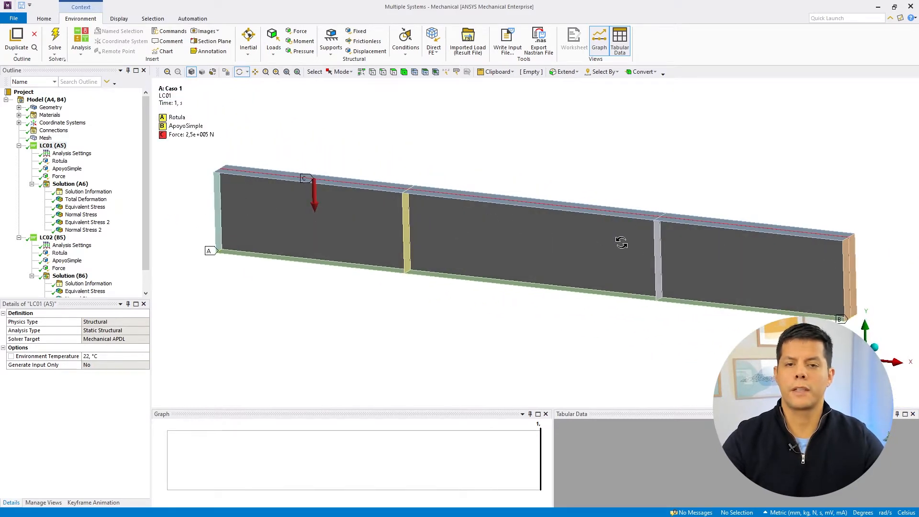
{"action": "mouse_move", "coordinate": [478, 218]}
{"action": "middle_mouse_down"}
{"action": "mouse_move", "coordinate": [543, 204]}
{"action": "mouse_move", "coordinate": [452, 221]}
{"action": "mouse_move", "coordinate": [474, 235]}
{"action": "middle_mouse_up"}
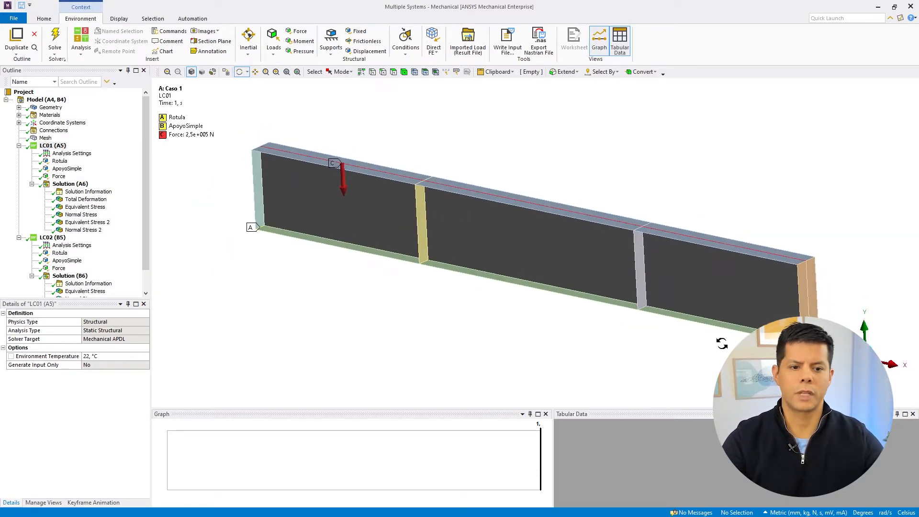
{"action": "mouse_move", "coordinate": [375, 279]}
{"action": "middle_mouse_down"}
{"action": "mouse_move", "coordinate": [388, 278]}
{"action": "mouse_move", "coordinate": [383, 271]}
{"action": "middle_mouse_up"}
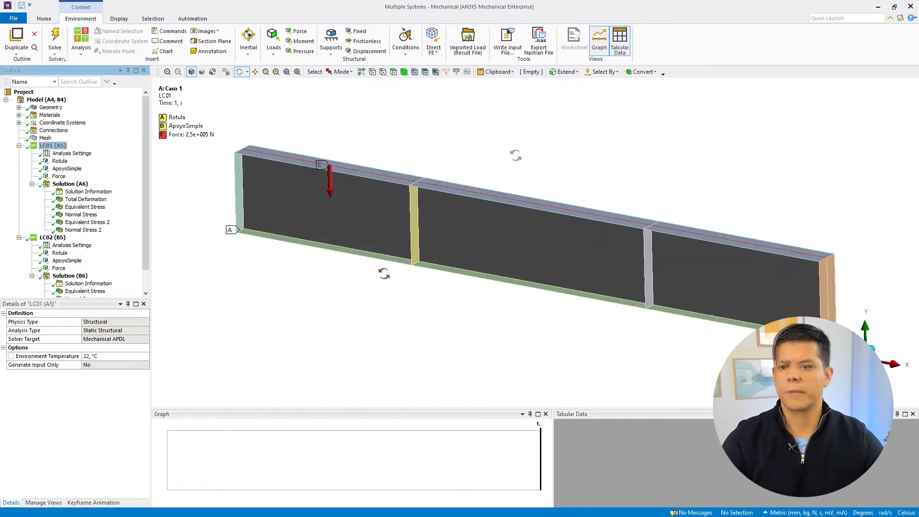
Step: Check the thickness and material of the Alma, Alas 1, Alas 2 and Rigidizador 2 bodies under the SYS geometry
{"action": "left_click", "coordinate": [19, 107]}
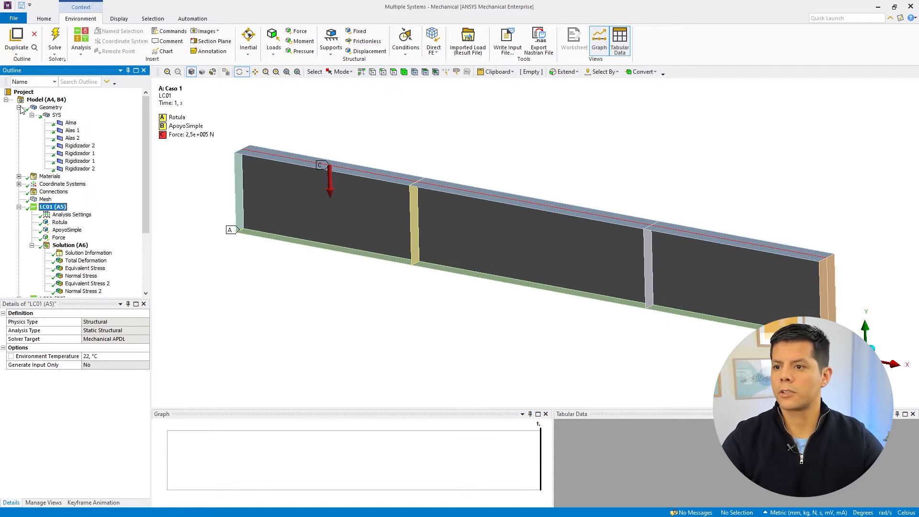
{"action": "left_click", "coordinate": [71, 123]}
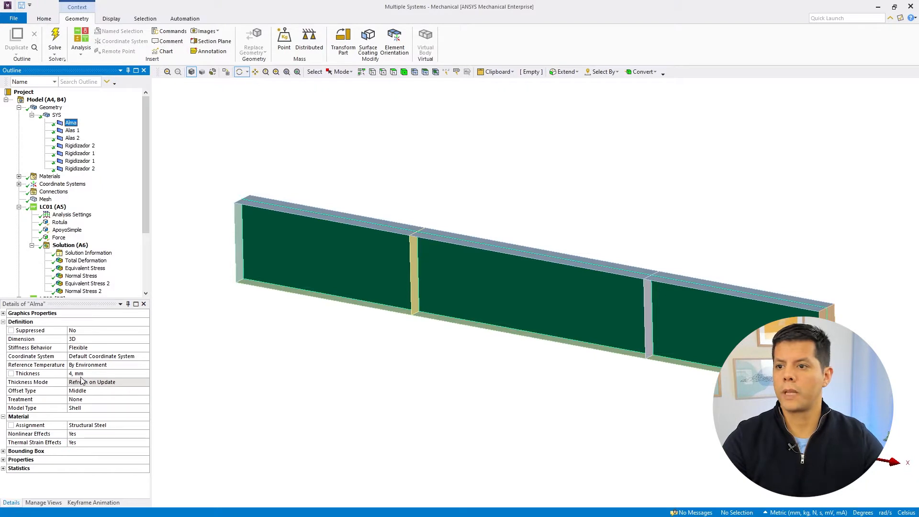
{"action": "left_click", "coordinate": [72, 130]}
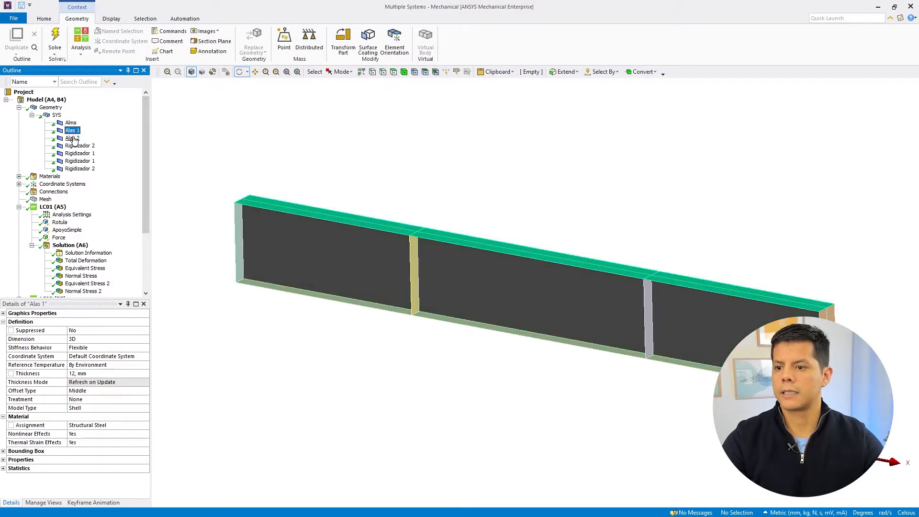
{"action": "left_click", "coordinate": [72, 139]}
{"action": "left_click", "coordinate": [75, 146]}
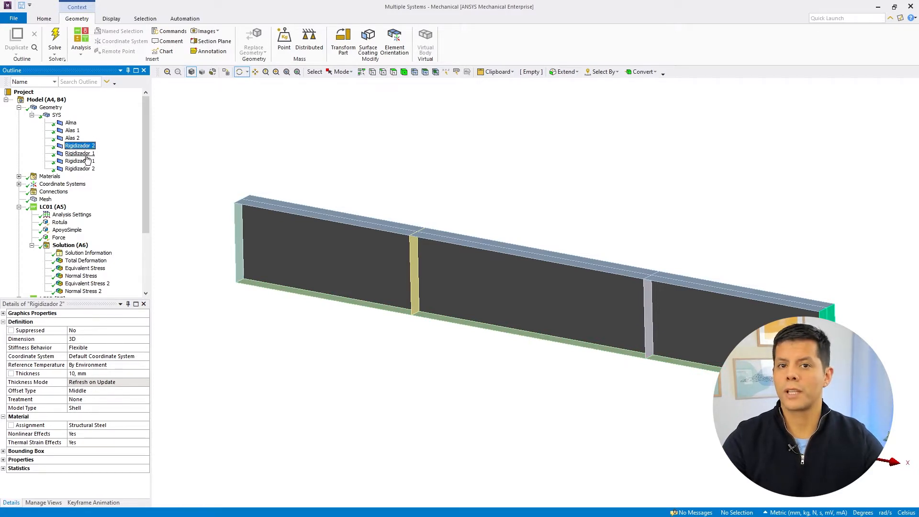
{"action": "left_click", "coordinate": [32, 115]}
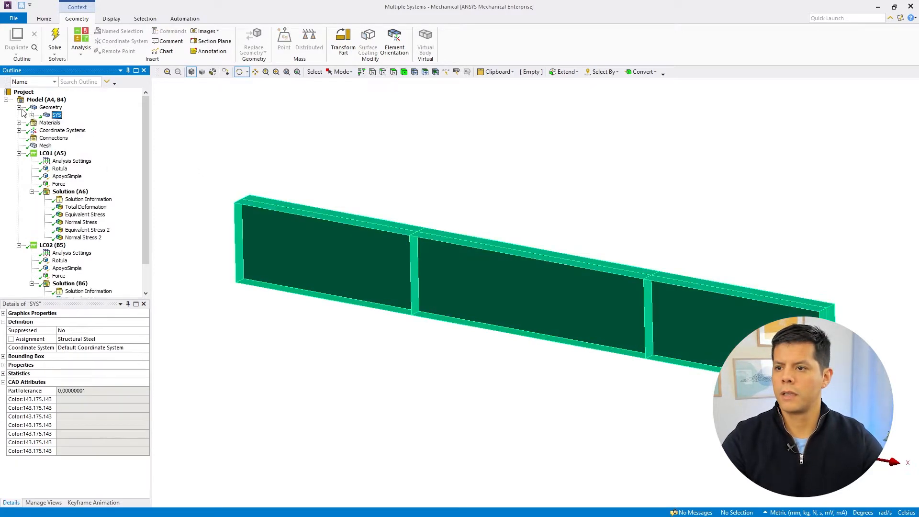
Step: Review the Structural Steel material properties, then collapse the LC01 and LC02 branches in the outline
{"action": "left_click", "coordinate": [19, 123]}
{"action": "left_click", "coordinate": [60, 130]}
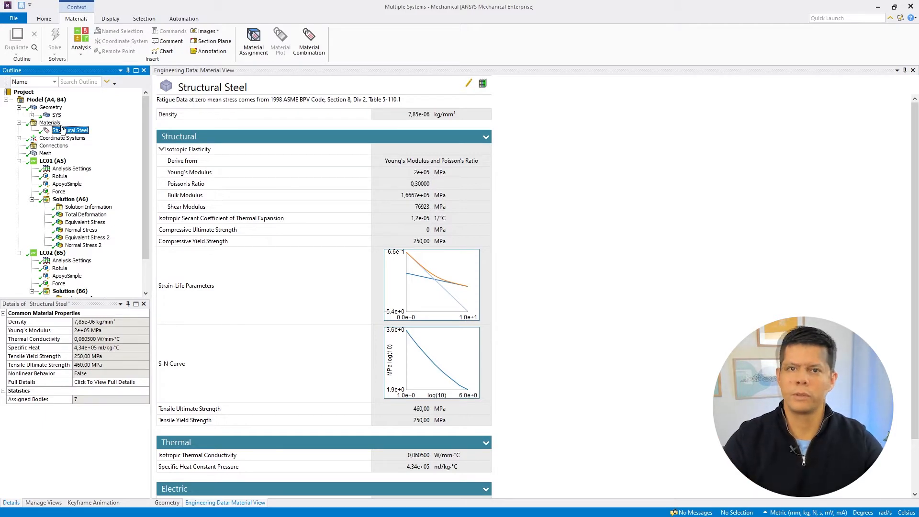
{"action": "left_click", "coordinate": [19, 160]}
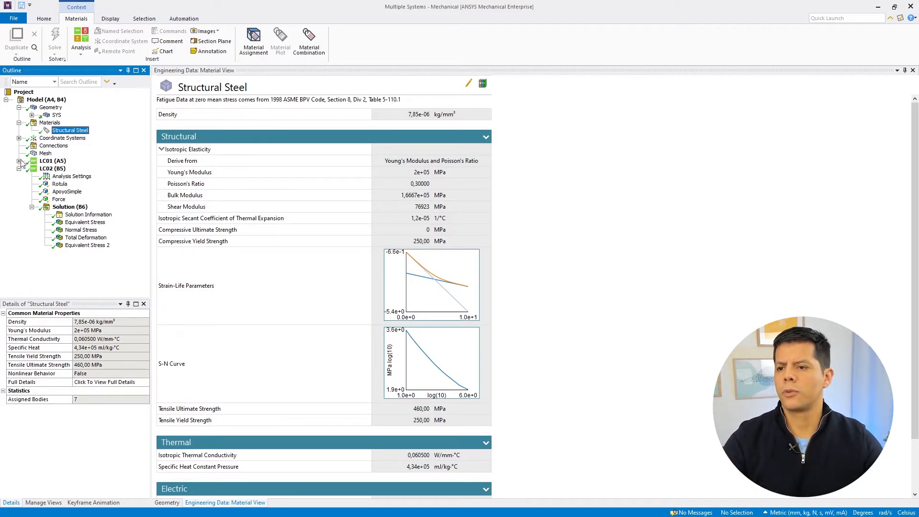
{"action": "left_click", "coordinate": [18, 168]}
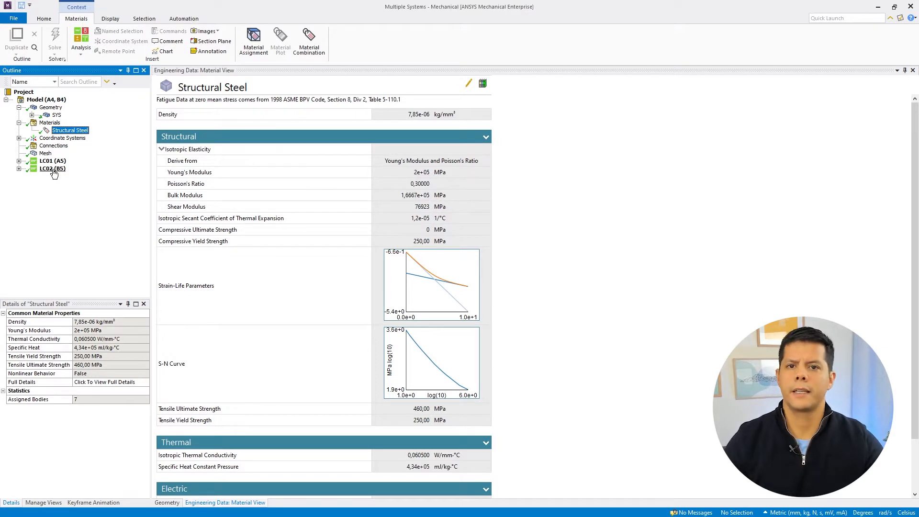
Step: Look at the analysis settings of LC01 and compare where the Force load acts in LC01 and LC02
{"action": "left_click", "coordinate": [19, 161]}
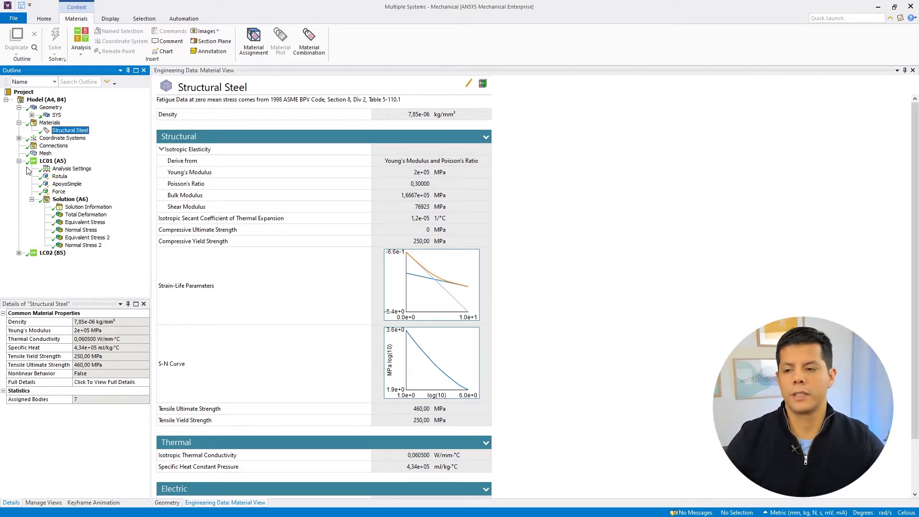
{"action": "left_click", "coordinate": [70, 169]}
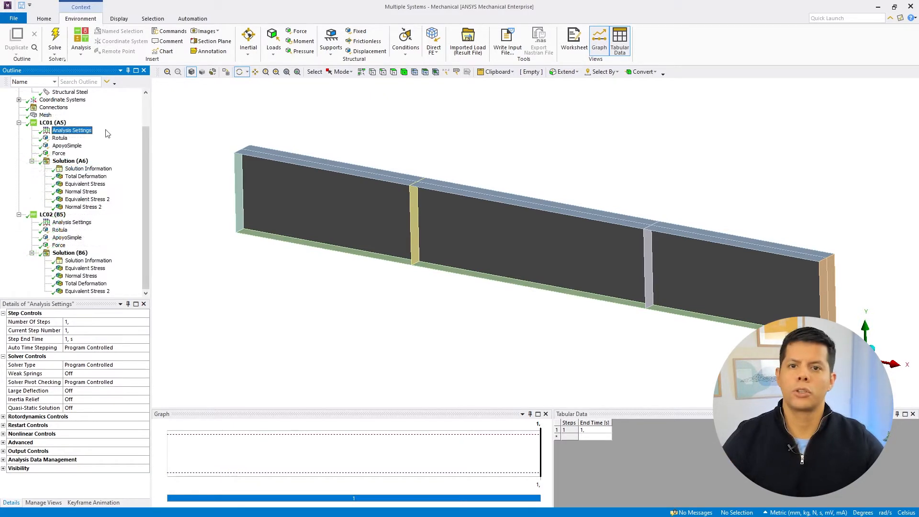
{"action": "left_click", "coordinate": [58, 154]}
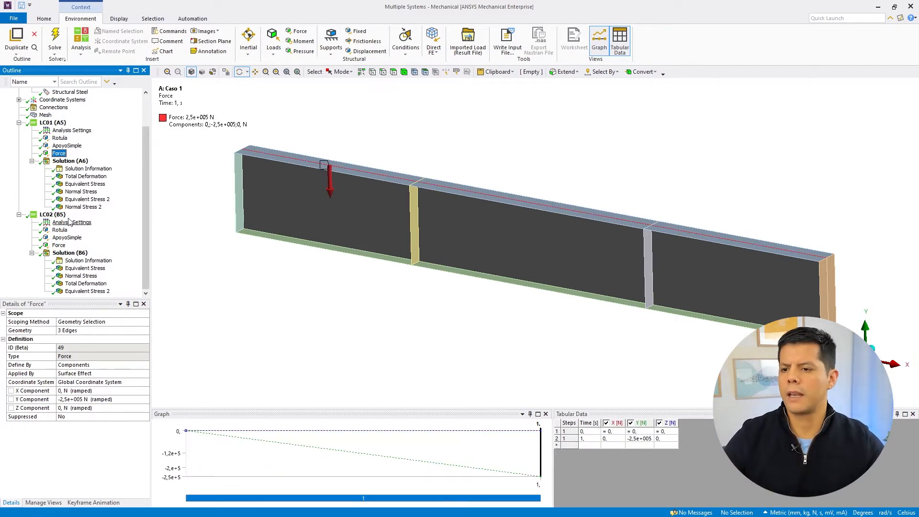
{"action": "left_click", "coordinate": [59, 245]}
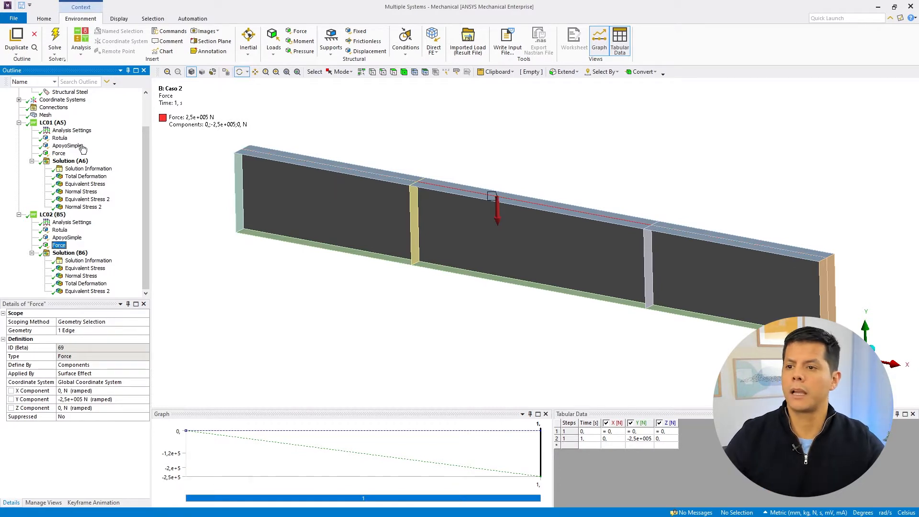
{"action": "left_click", "coordinate": [58, 154]}
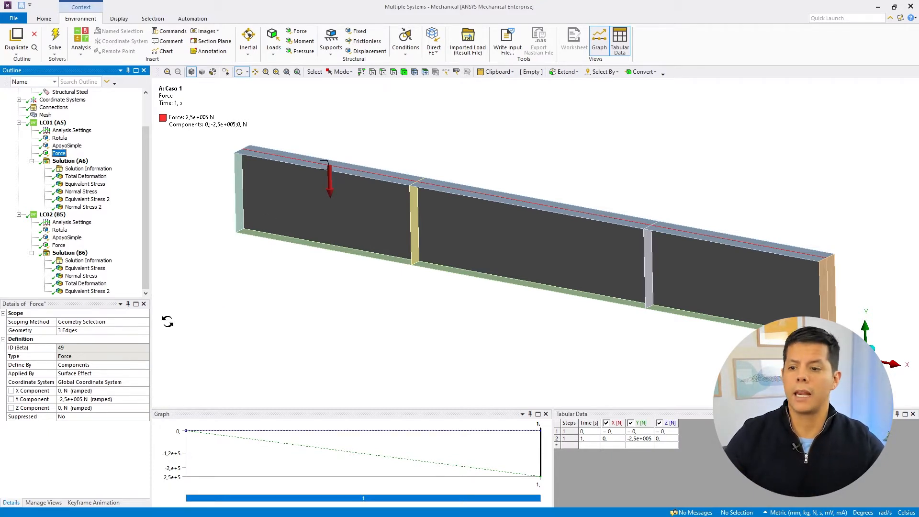
Step: Inspect the full Y Component value of the Force load in both LC01 and LC02 without changing it
{"action": "left_click", "coordinate": [72, 399]}
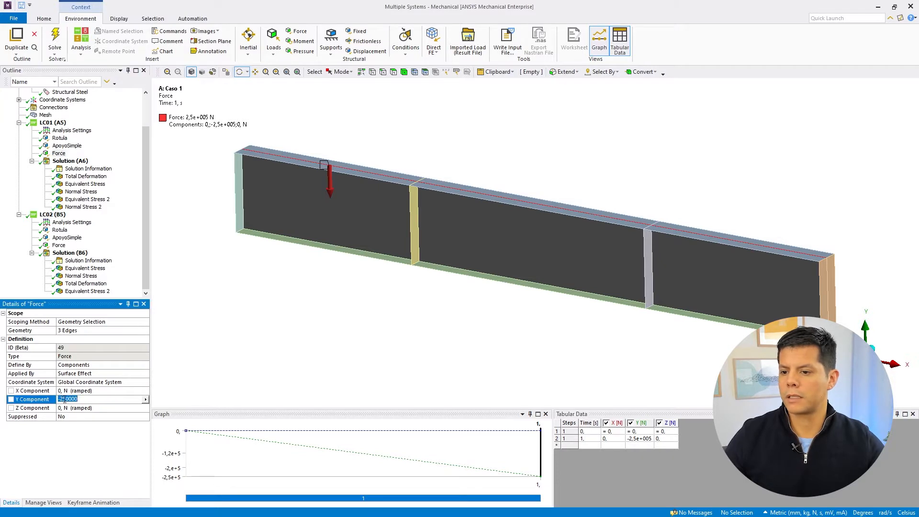
{"action": "left_click", "coordinate": [67, 399]}
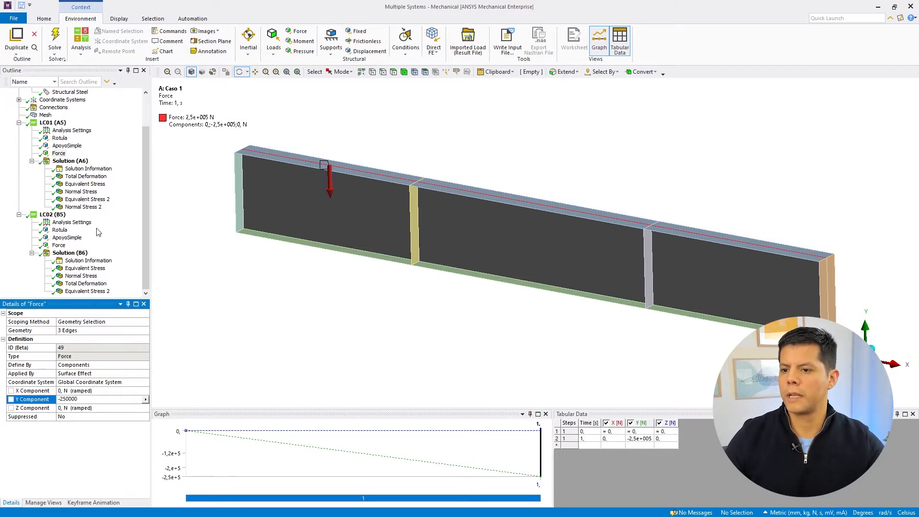
{"action": "left_click", "coordinate": [59, 245]}
{"action": "left_click", "coordinate": [87, 399]}
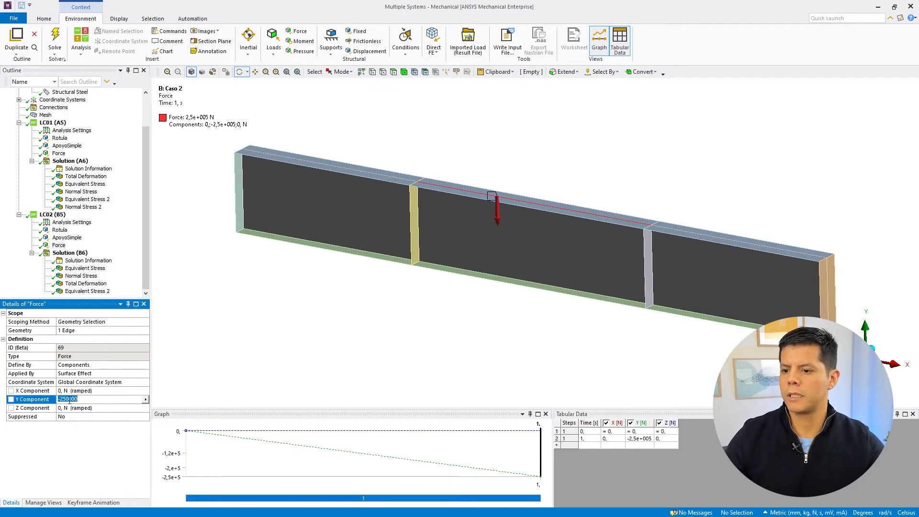
{"action": "left_click", "coordinate": [70, 399]}
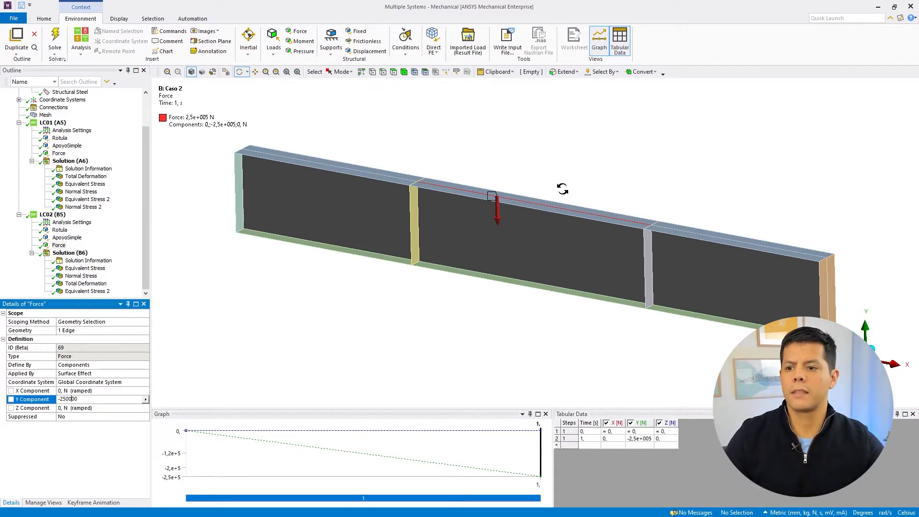
{"action": "left_click", "coordinate": [81, 171]}
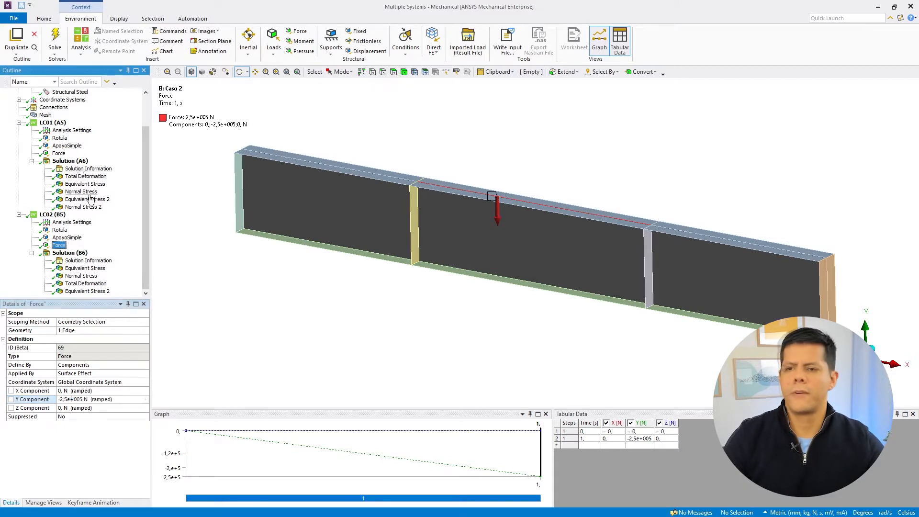
Step: View the Equivalent Stress 2 and Normal Stress 2 results of LC01
{"action": "left_click", "coordinate": [81, 200]}
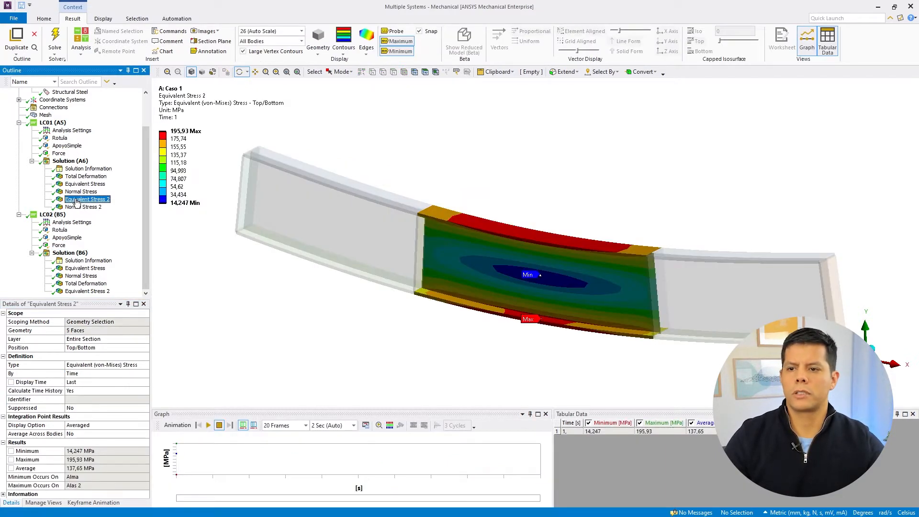
{"action": "left_click", "coordinate": [79, 206]}
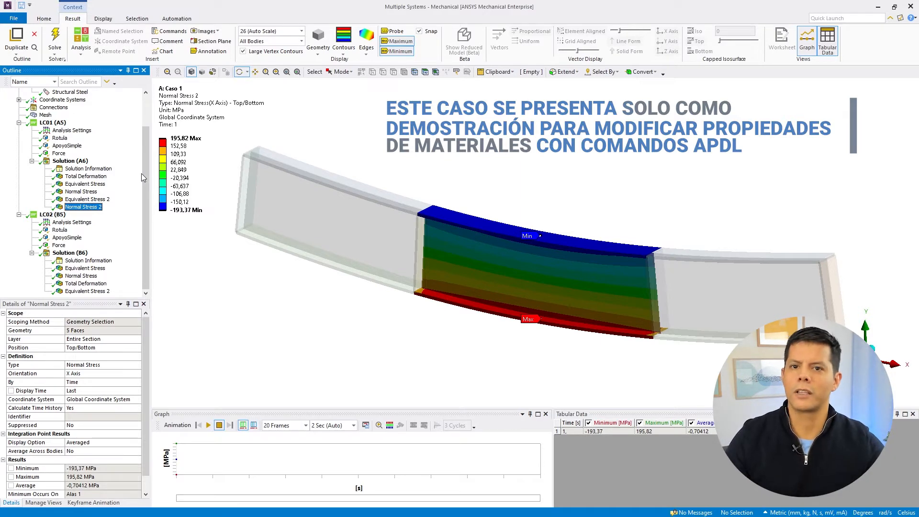
{"action": "left_click", "coordinate": [90, 199]}
{"action": "left_click", "coordinate": [88, 207]}
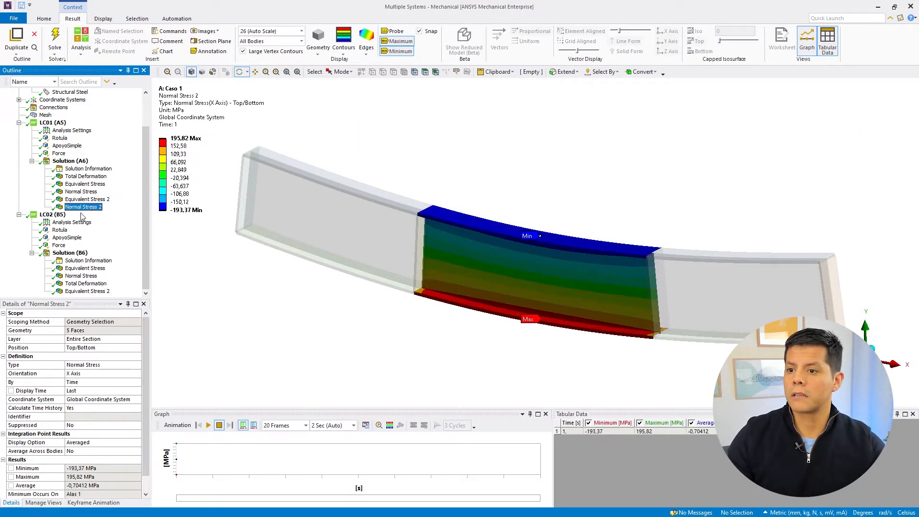
Step: View the Normal Stress result of LC02 and examine its Equivalent Stress 2 distribution over the whole beam, especially the middle span's flanges
{"action": "left_click", "coordinate": [80, 276]}
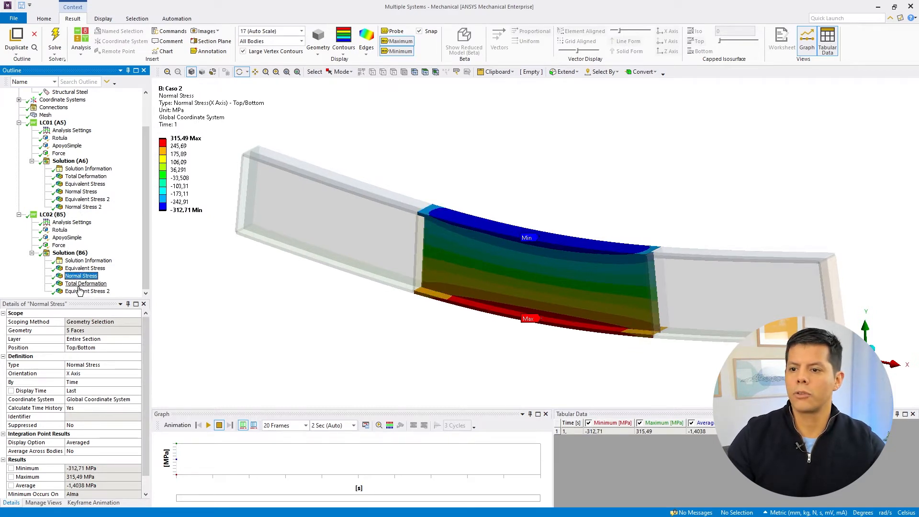
{"action": "left_click", "coordinate": [87, 291]}
{"action": "left_click_drag", "start_coordinate": [412, 261], "coordinate": [482, 259]}
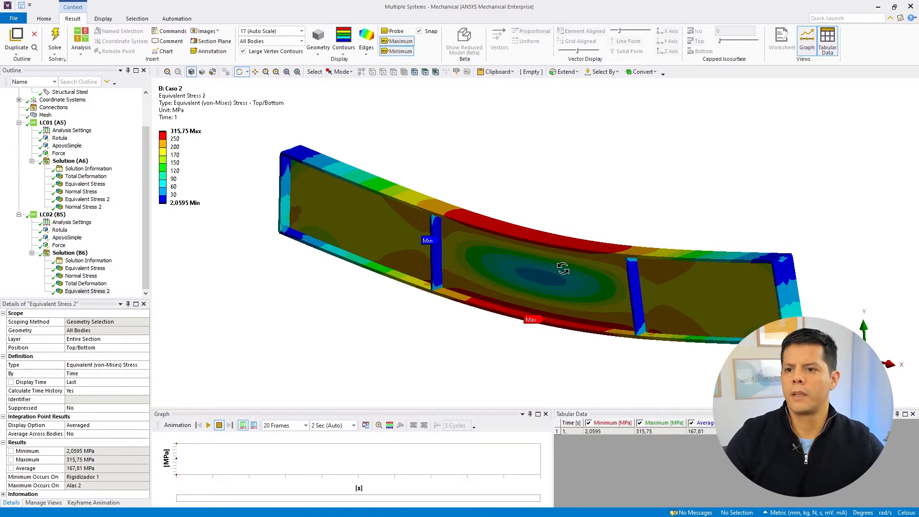
{"action": "left_click_drag", "start_coordinate": [555, 266], "coordinate": [533, 314]}
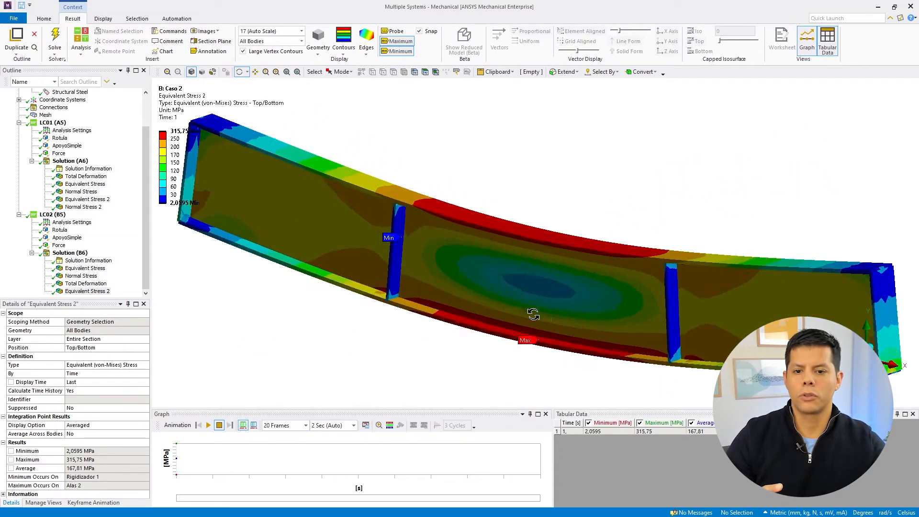
{"action": "scroll", "coordinate": [533, 314], "scroll_direction": "up", "scroll_amount": 5}
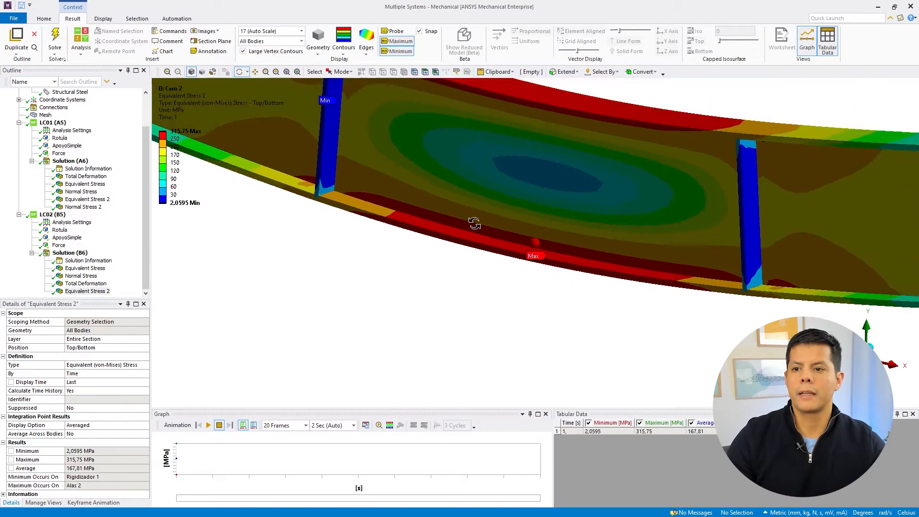
{"action": "scroll", "coordinate": [474, 223], "scroll_direction": "down", "scroll_amount": 5}
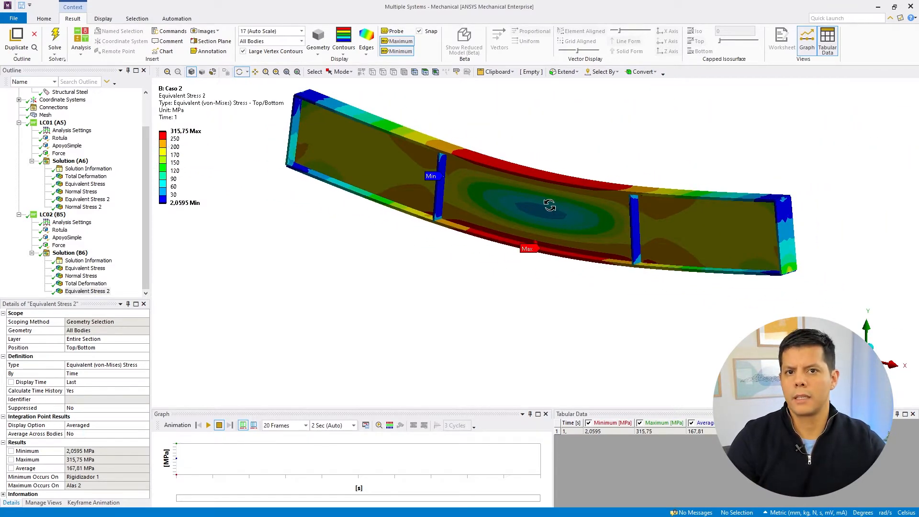
{"action": "mouse_move", "coordinate": [537, 210]}
{"action": "left_mouse_down"}
{"action": "mouse_move", "coordinate": [510, 209]}
{"action": "mouse_move", "coordinate": [529, 204]}
{"action": "left_mouse_up"}
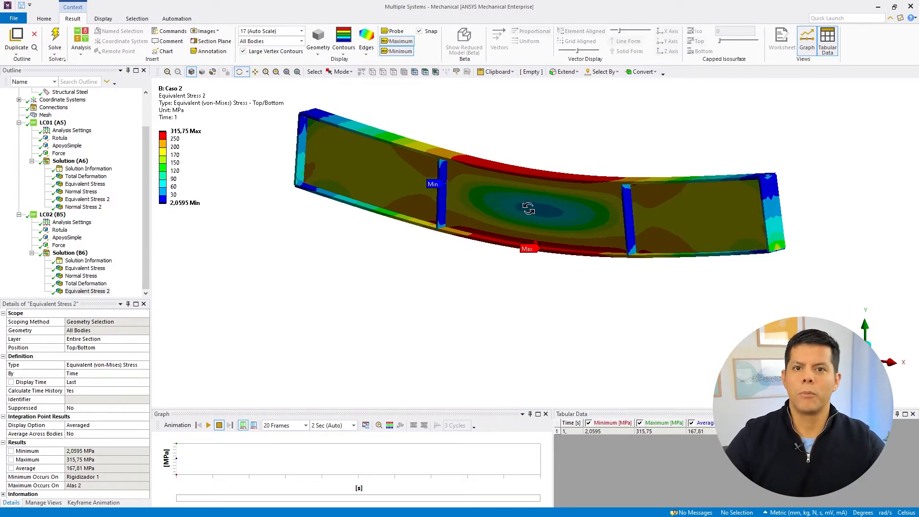
{"action": "scroll", "coordinate": [536, 206], "scroll_direction": "up", "scroll_amount": 2}
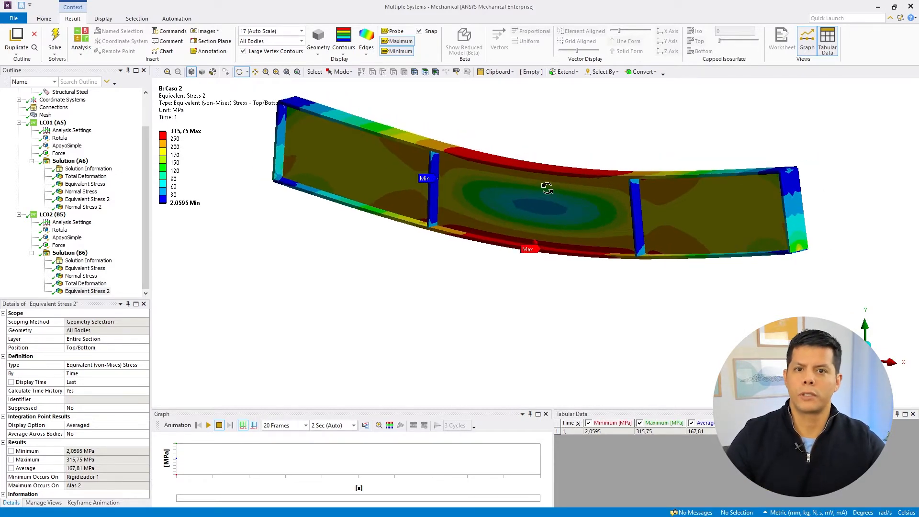
{"action": "left_click_drag", "start_coordinate": [549, 172], "coordinate": [551, 169]}
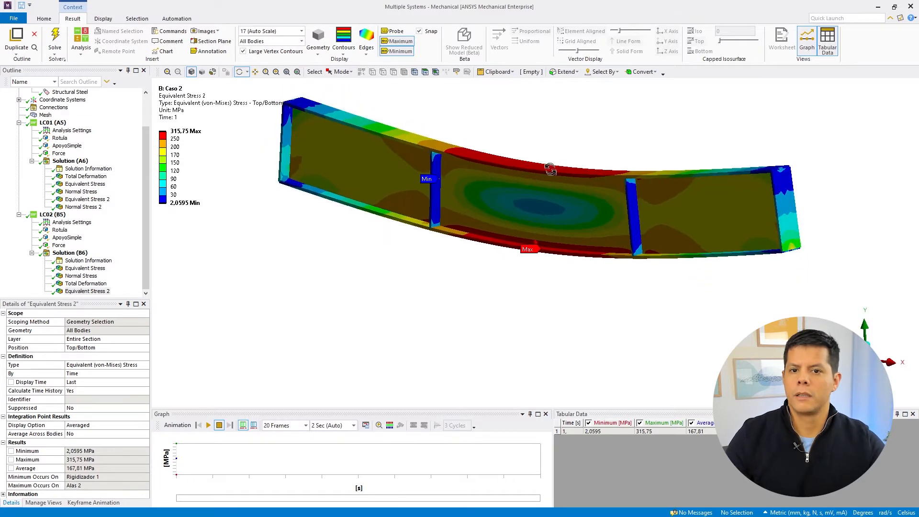
Step: Collapse both load cases in the outline and switch to Workbench, selecting the Engineering Data cell of Caso 1
{"action": "left_click", "coordinate": [19, 122]}
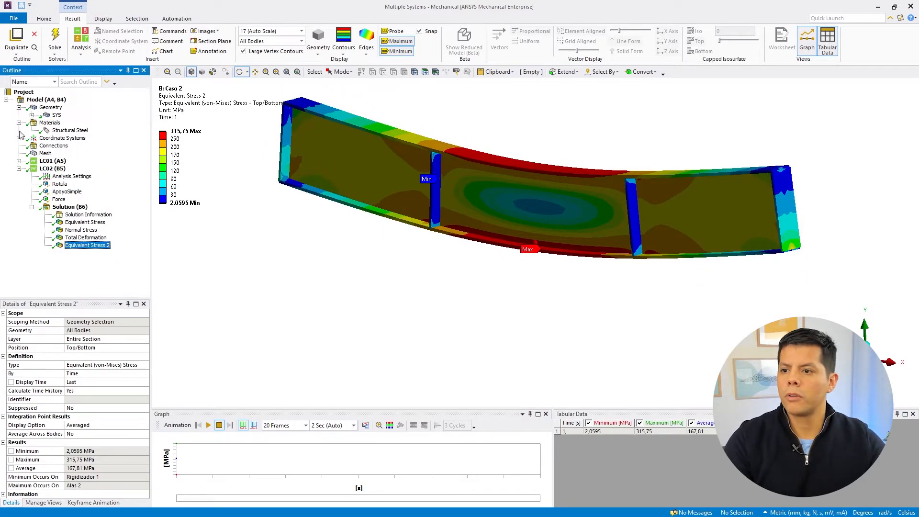
{"action": "left_click", "coordinate": [19, 168]}
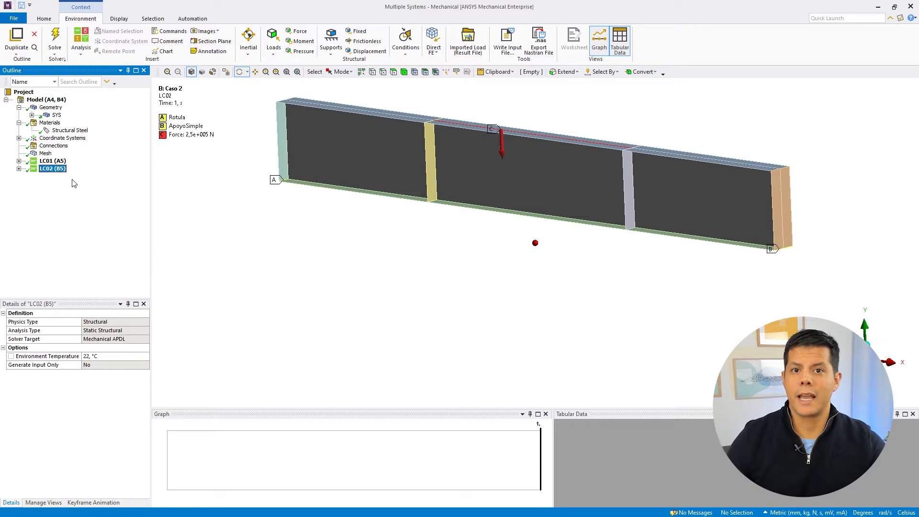
{"action": "left_click", "coordinate": [877, 12]}
{"action": "left_click", "coordinate": [171, 115]}
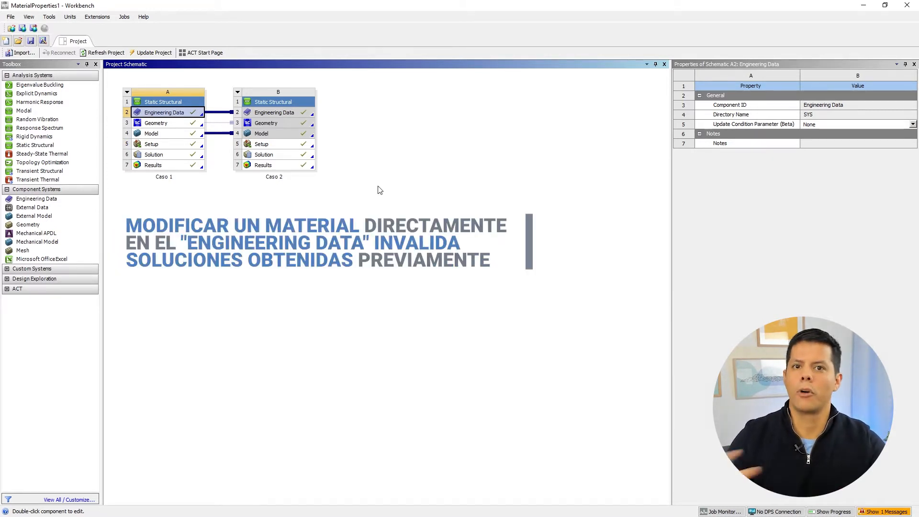
Step: Open the Setup of Caso 1 in Mechanical and collapse the Materials and Geometry branches in the outline
{"action": "double_click", "coordinate": [163, 145]}
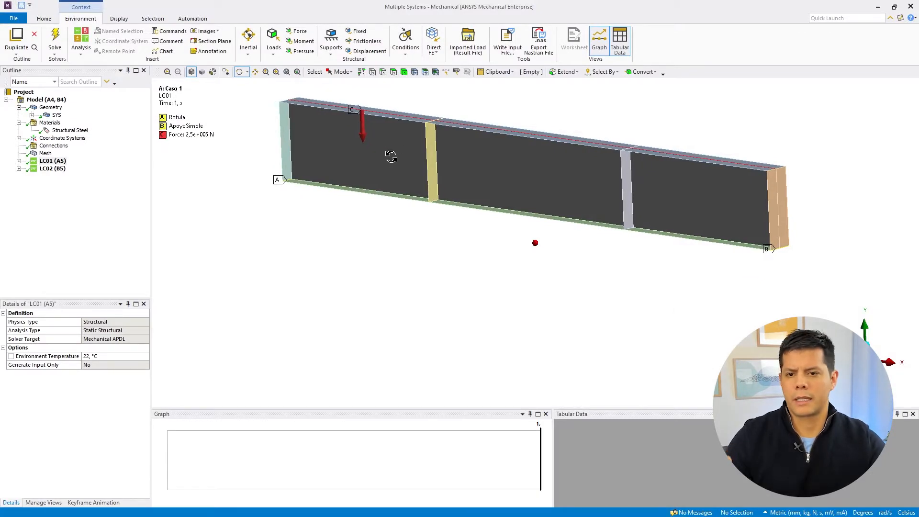
{"action": "left_click", "coordinate": [19, 123]}
{"action": "left_click", "coordinate": [19, 107]}
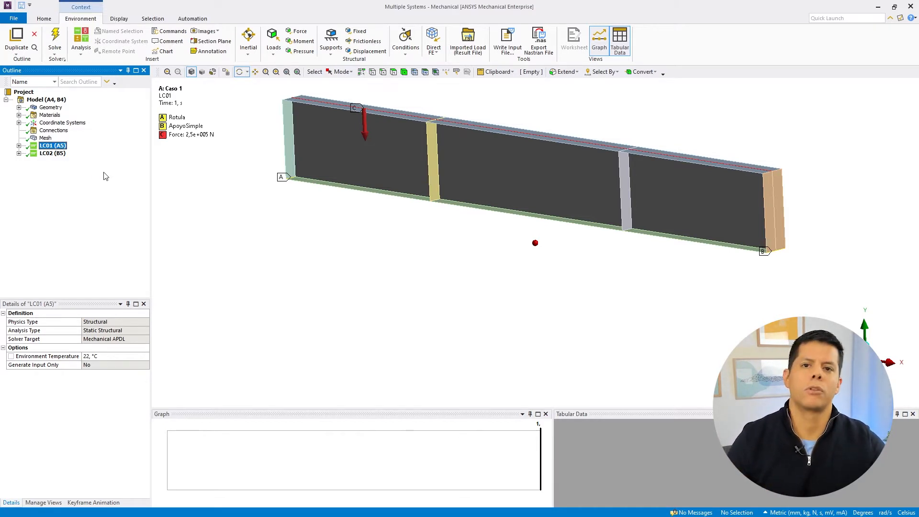
Step: Duplicate the LC02 static structural analysis within the same model
{"action": "left_click", "coordinate": [56, 102]}
{"action": "left_click", "coordinate": [82, 56]}
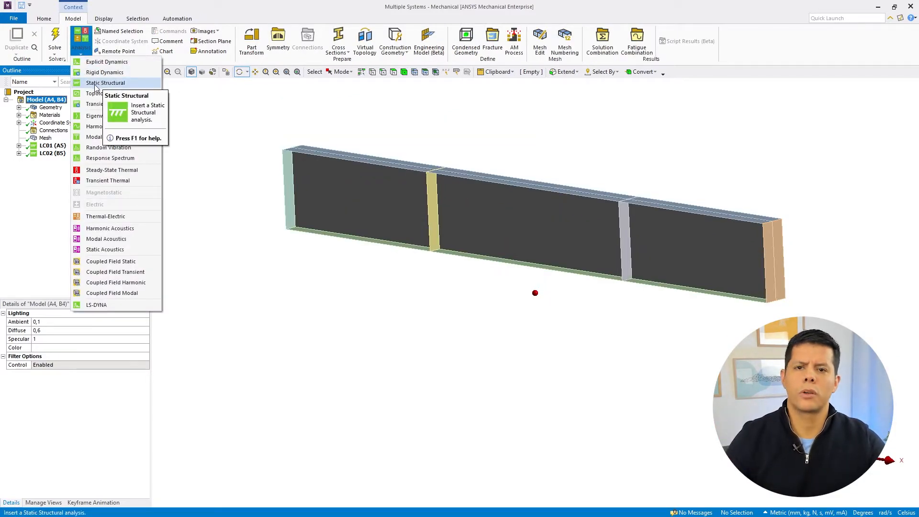
{"action": "left_click", "coordinate": [52, 153]}
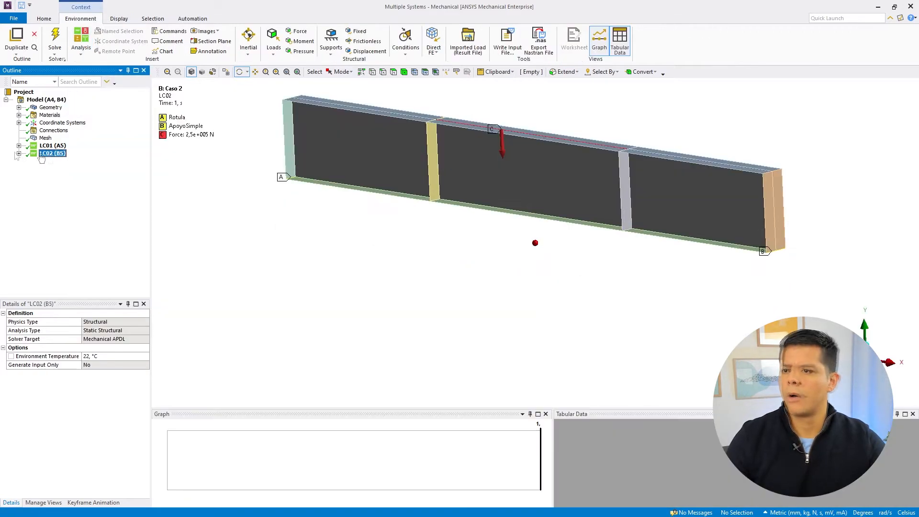
{"action": "right_click", "coordinate": [51, 154]}
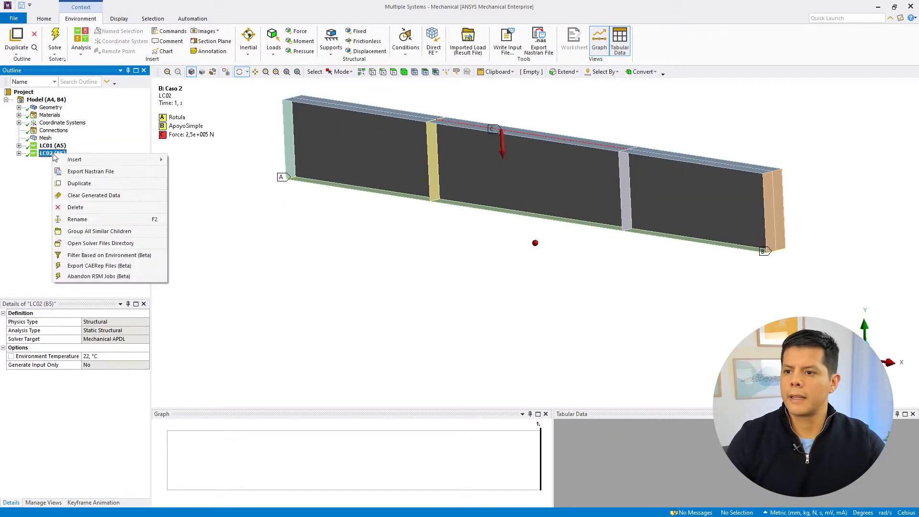
{"action": "left_click", "coordinate": [79, 184]}
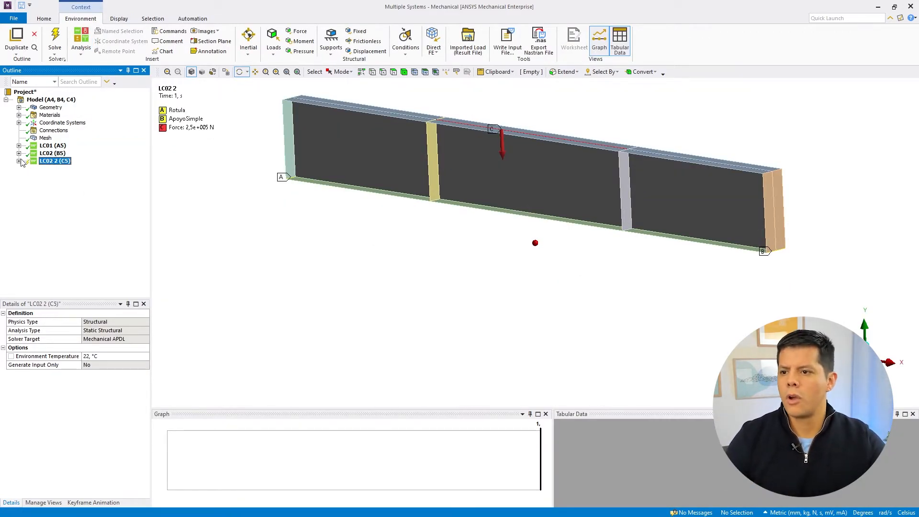
Step: Expand the duplicated load case and rename it LC02 NO LINEAL
{"action": "left_click", "coordinate": [55, 161]}
{"action": "left_click_drag", "start_coordinate": [54, 162], "coordinate": [92, 163]}
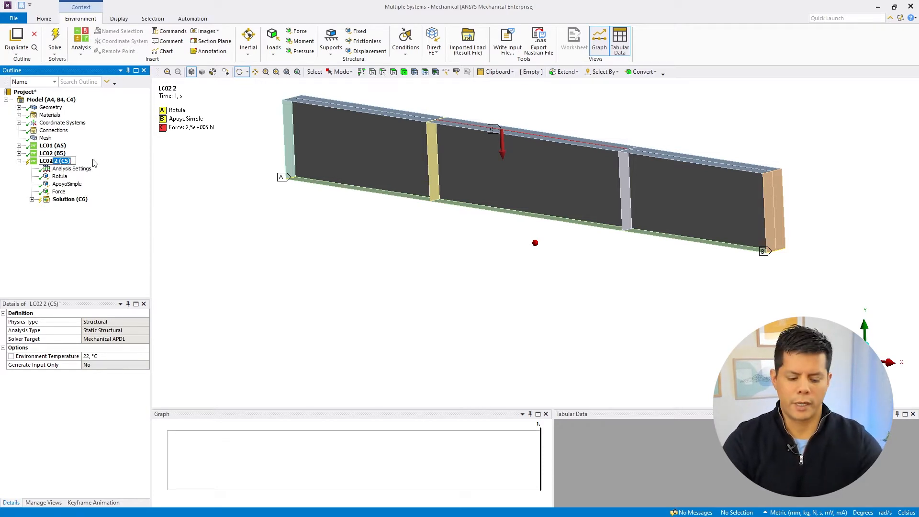
{"action": "key", "text": "BackSpace"}
{"action": "type", "text": "NO LINEAL"}
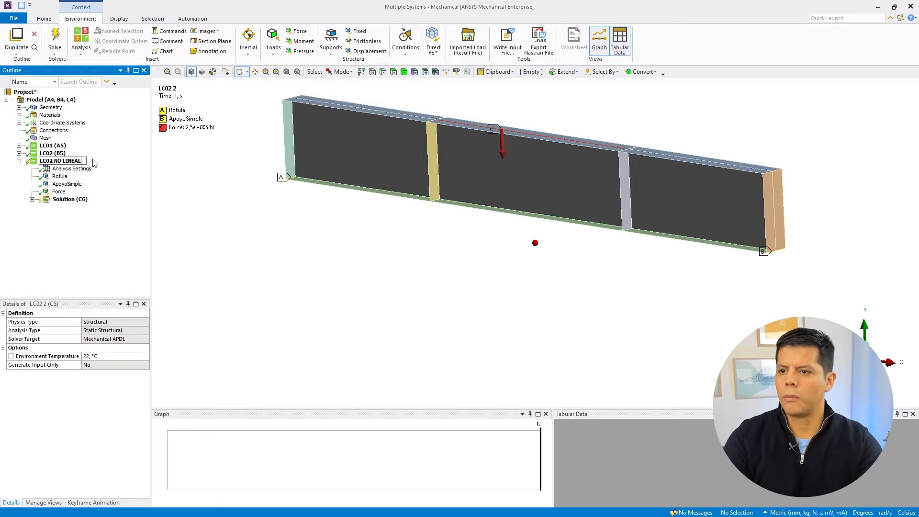
{"action": "key", "text": "Return"}
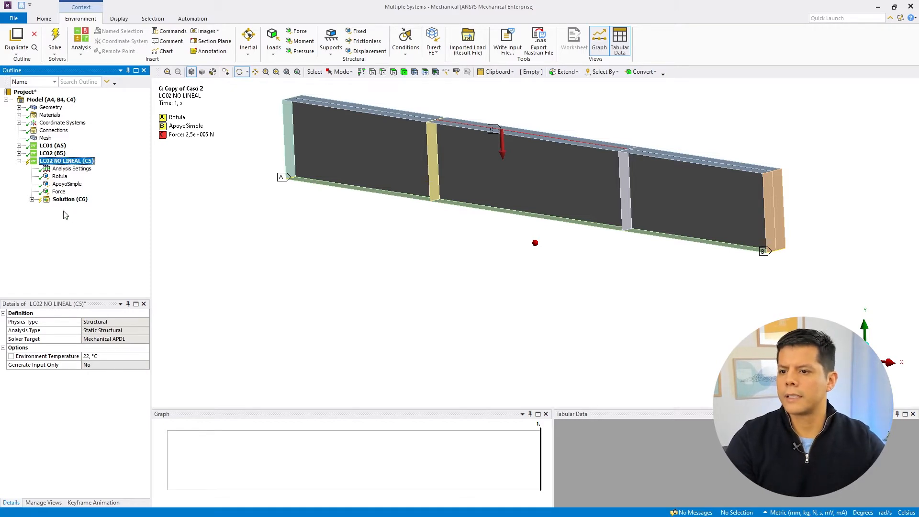
Step: Expand the Solution of LC02 NO LINEAL, the Geometry bodies and the original LC02 load case in the outline
{"action": "left_click", "coordinate": [32, 199]}
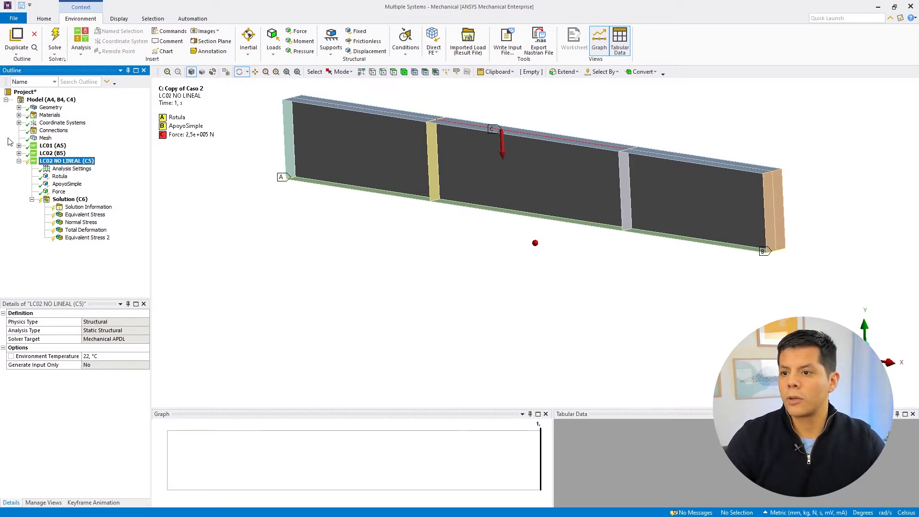
{"action": "left_click", "coordinate": [19, 108]}
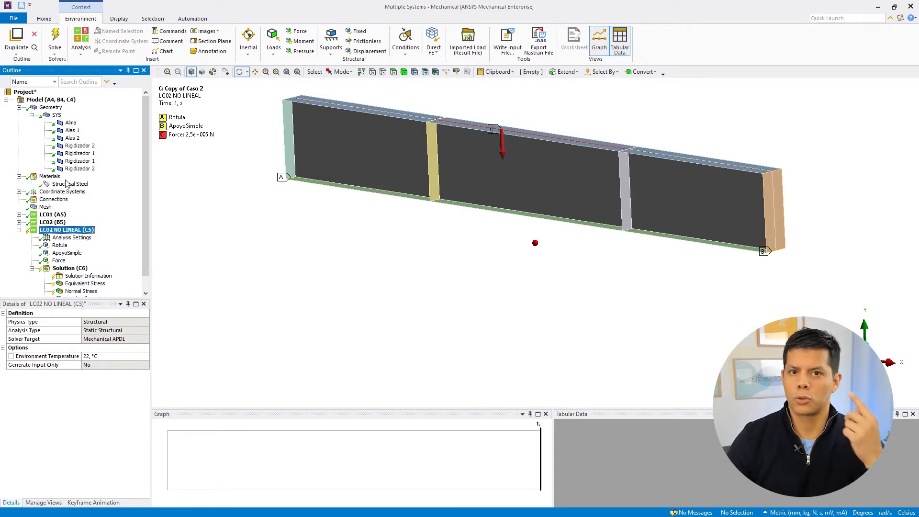
{"action": "left_click", "coordinate": [18, 222]}
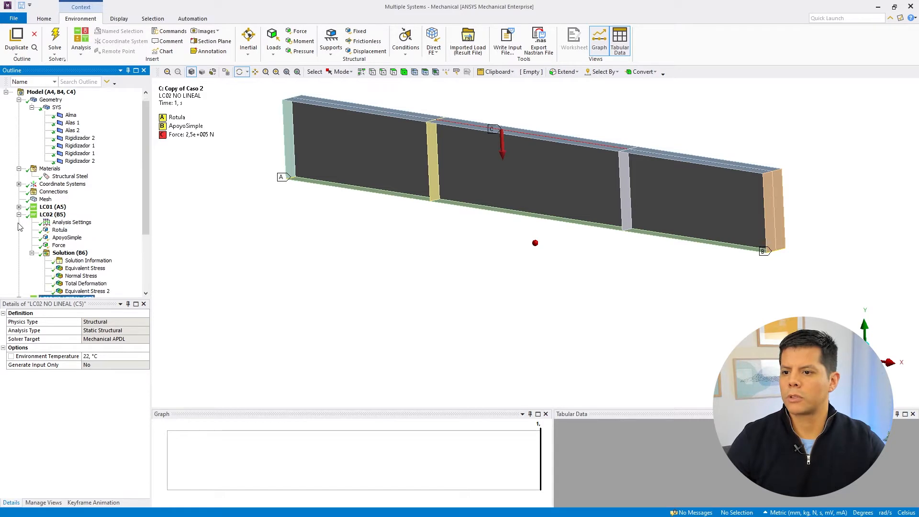
Step: Display the Material and Element Type Information of the LC02 solution with consecutive IDs uncollapsed and examine rows MAT_1 to MAT_7
{"action": "left_click", "coordinate": [69, 254]}
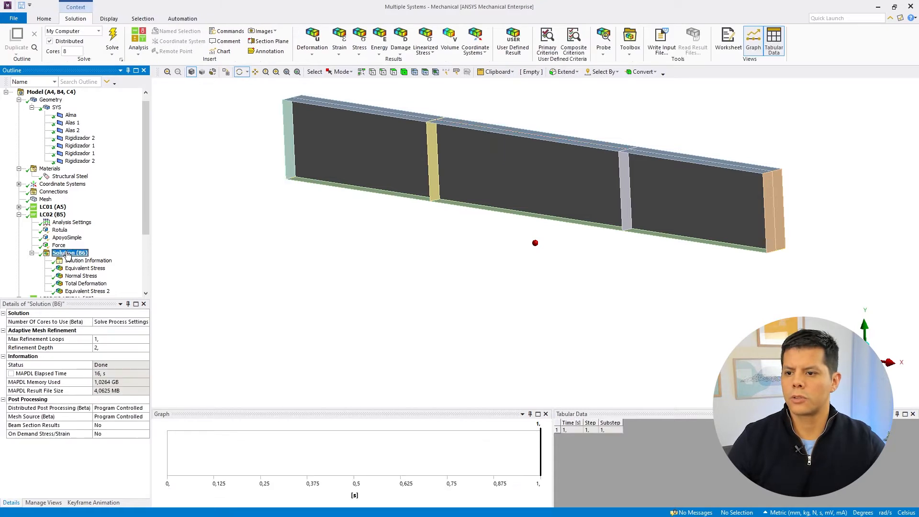
{"action": "left_click", "coordinate": [728, 41]}
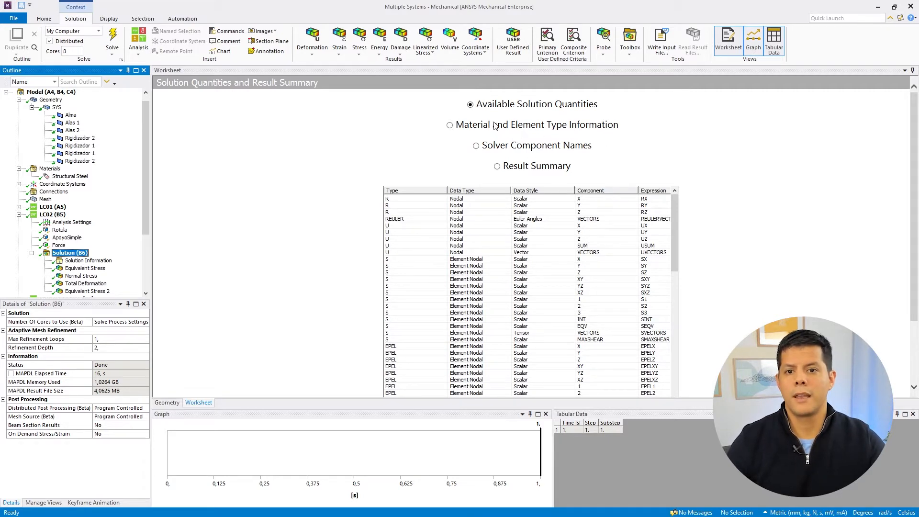
{"action": "left_click", "coordinate": [450, 126]}
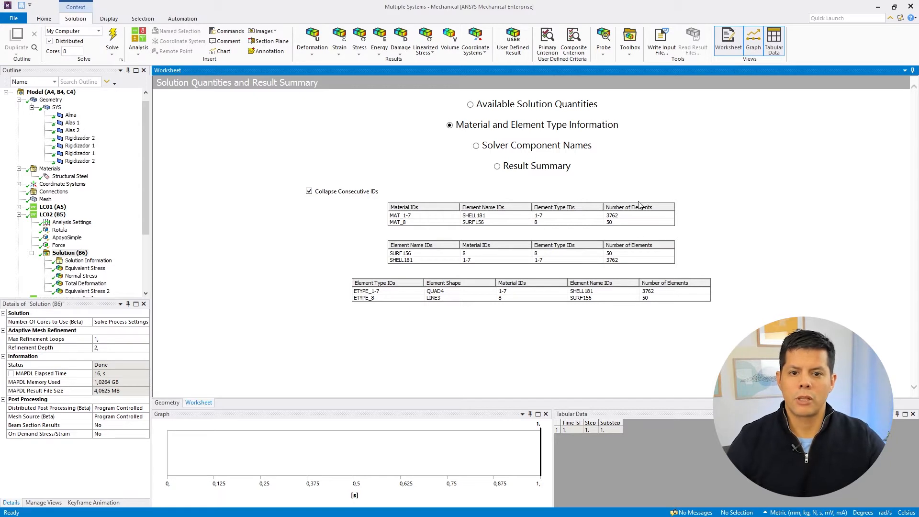
{"action": "left_click", "coordinate": [309, 192]}
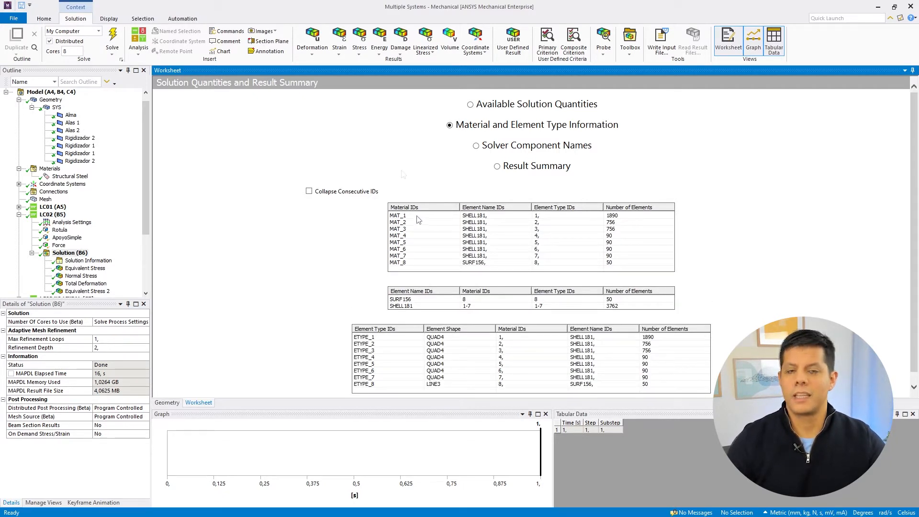
{"action": "left_click", "coordinate": [449, 256], "text": "shift"}
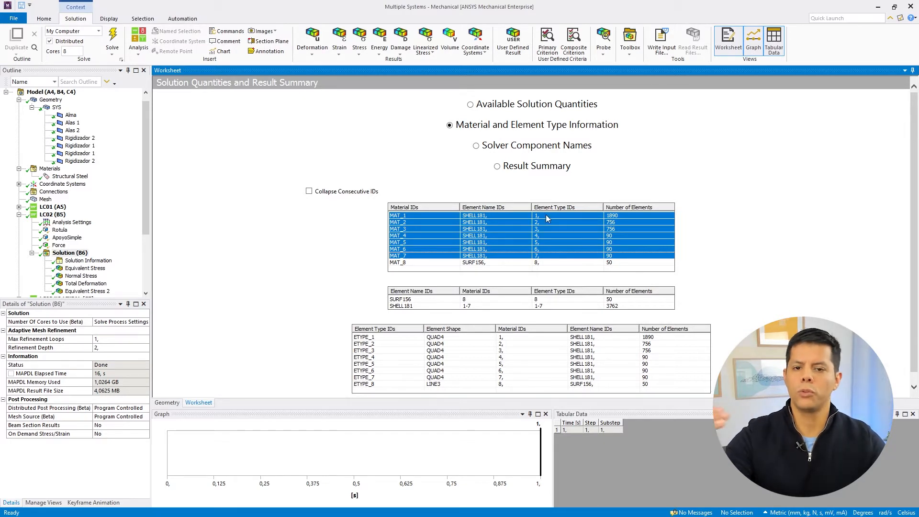
{"action": "left_click", "coordinate": [443, 186]}
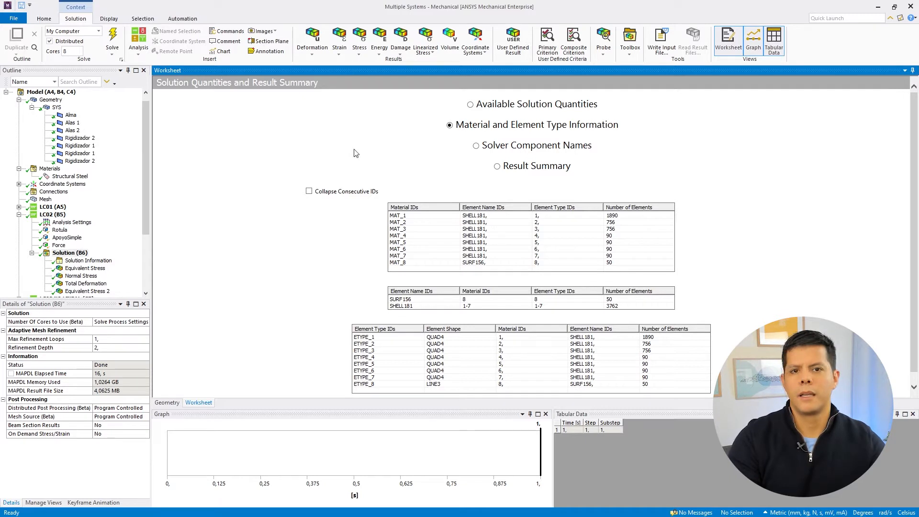
Step: Plot the elements of material ID MAT_1 and examine them in the geometry view
{"action": "left_click", "coordinate": [406, 218]}
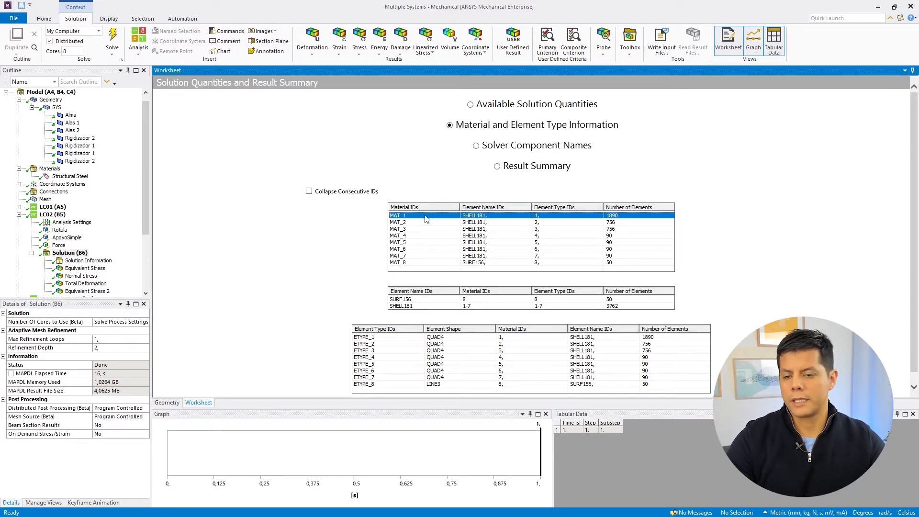
{"action": "right_click", "coordinate": [550, 216]}
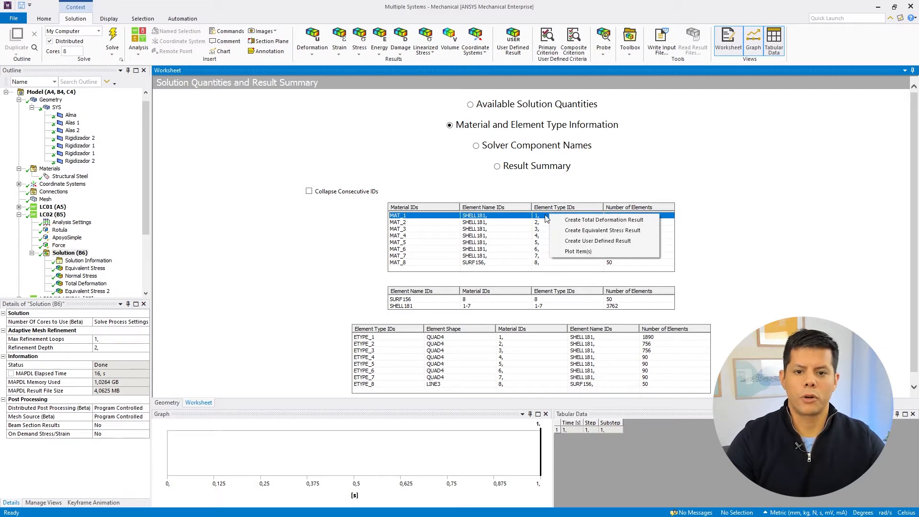
{"action": "left_click", "coordinate": [577, 252]}
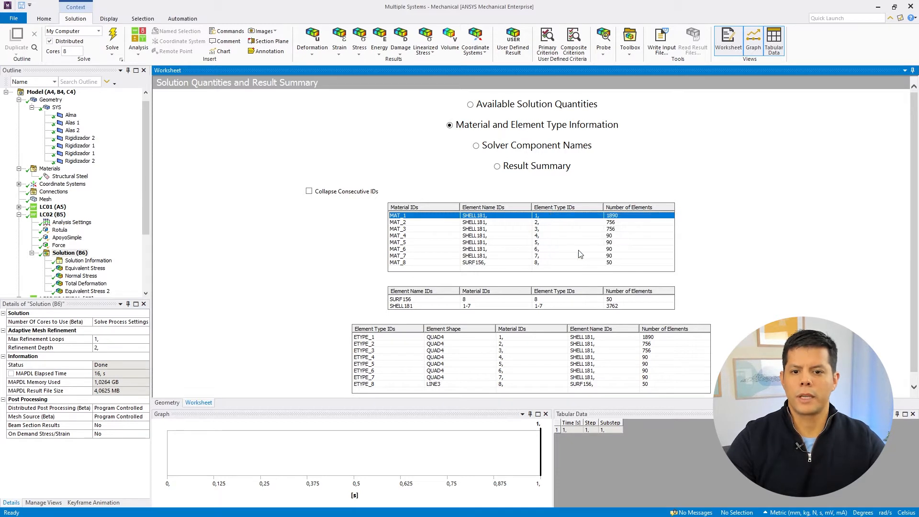
{"action": "left_click", "coordinate": [167, 403]}
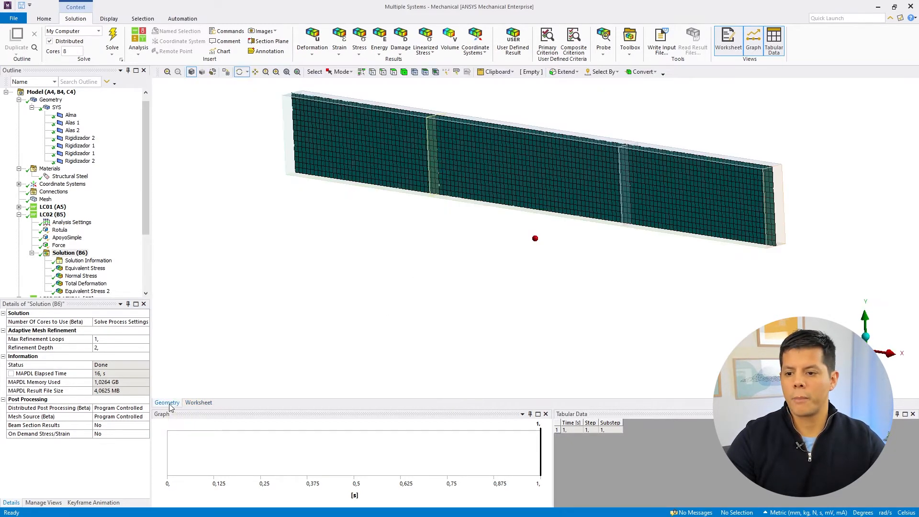
{"action": "left_click_drag", "start_coordinate": [472, 178], "coordinate": [187, 259]}
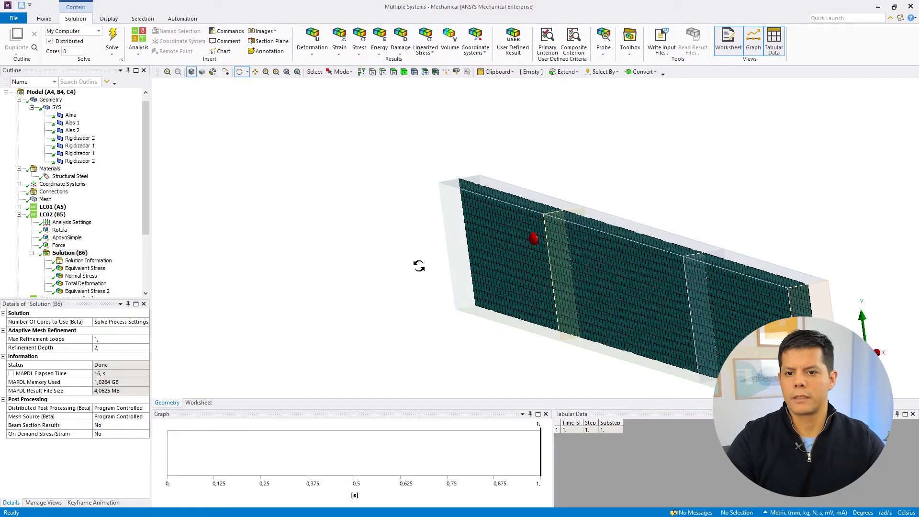
{"action": "left_click", "coordinate": [297, 71]}
Step: Highlight the Alma, Alas 1, Alas 2 and the four Rigidizador bodies one by one to identify their order in the geometry
{"action": "left_click", "coordinate": [70, 116]}
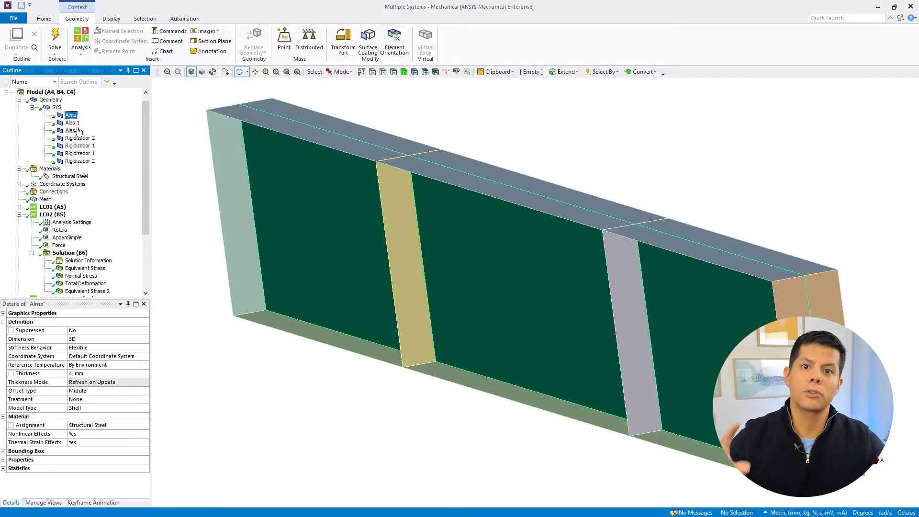
{"action": "left_click", "coordinate": [73, 123]}
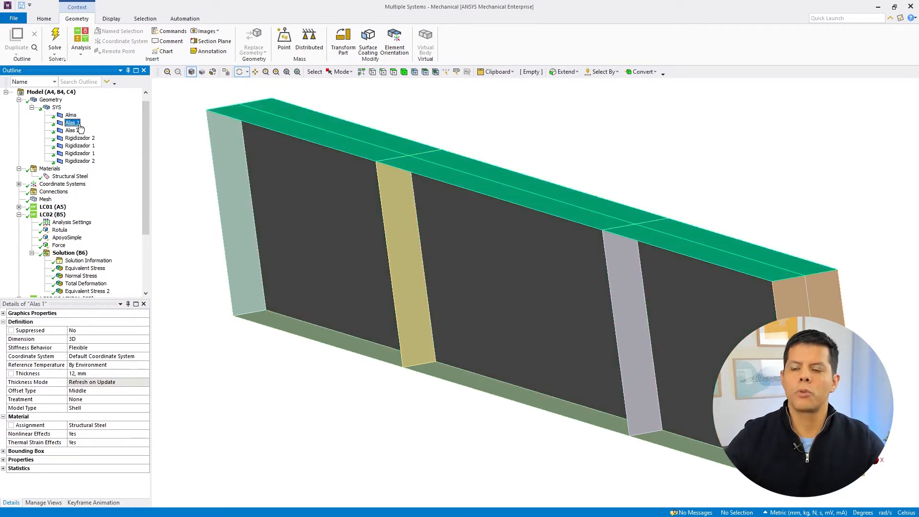
{"action": "left_click", "coordinate": [72, 130]}
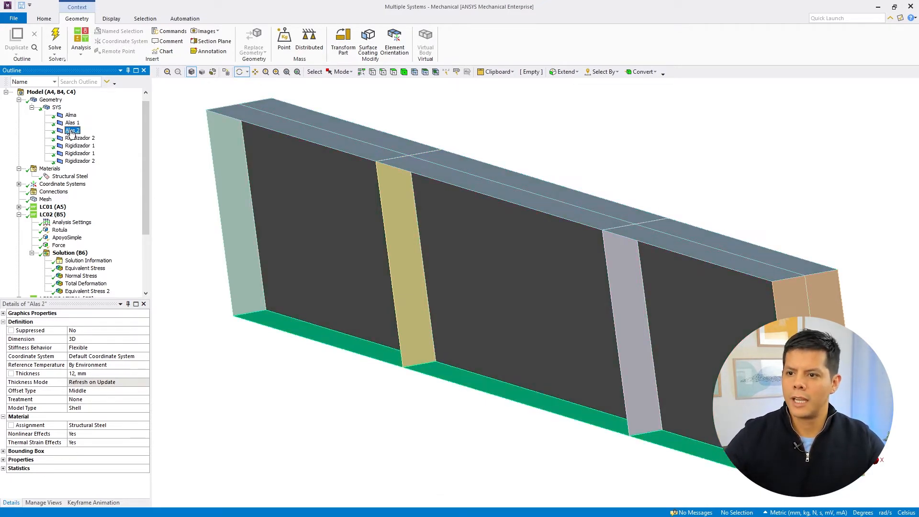
{"action": "left_click", "coordinate": [90, 138]}
{"action": "left_click", "coordinate": [84, 145]}
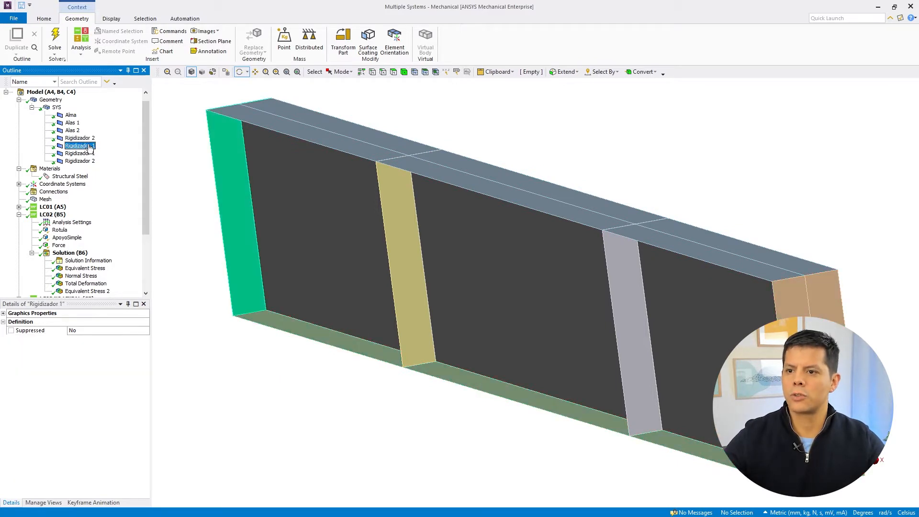
{"action": "left_click", "coordinate": [84, 153]}
{"action": "left_click", "coordinate": [88, 161]}
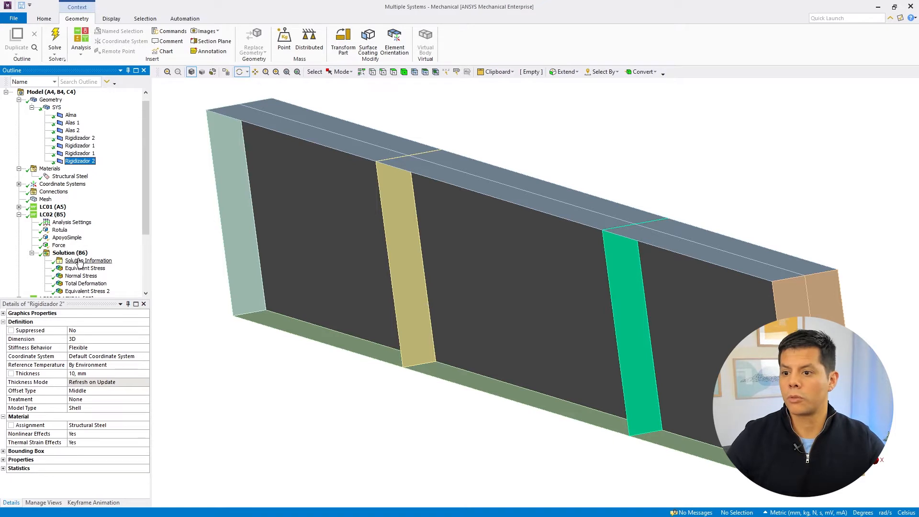
Step: Plot the elements of material ID MAT_5 from the LC02 solution's Material and Element Type Information, with consecutive IDs uncollapsed
{"action": "scroll", "coordinate": [78, 249], "scroll_direction": "down", "scroll_amount": 2}
{"action": "left_click", "coordinate": [70, 206]}
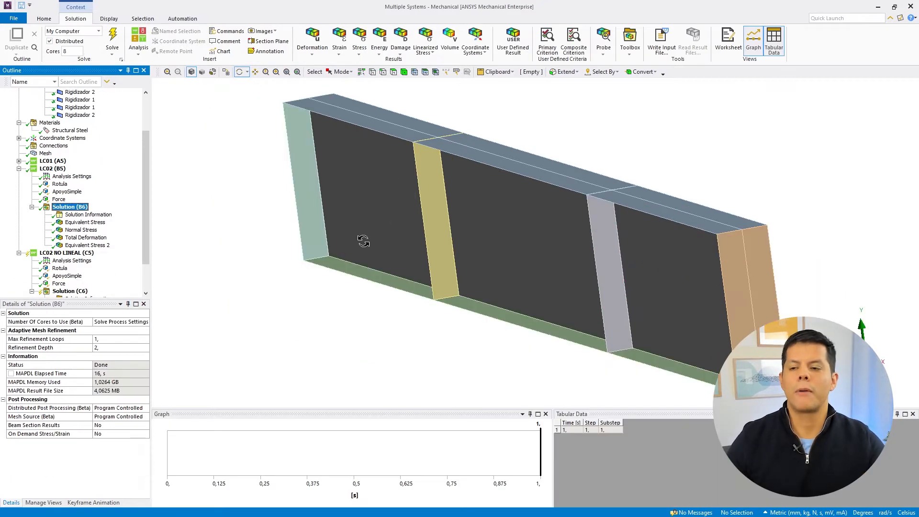
{"action": "left_click", "coordinate": [728, 41]}
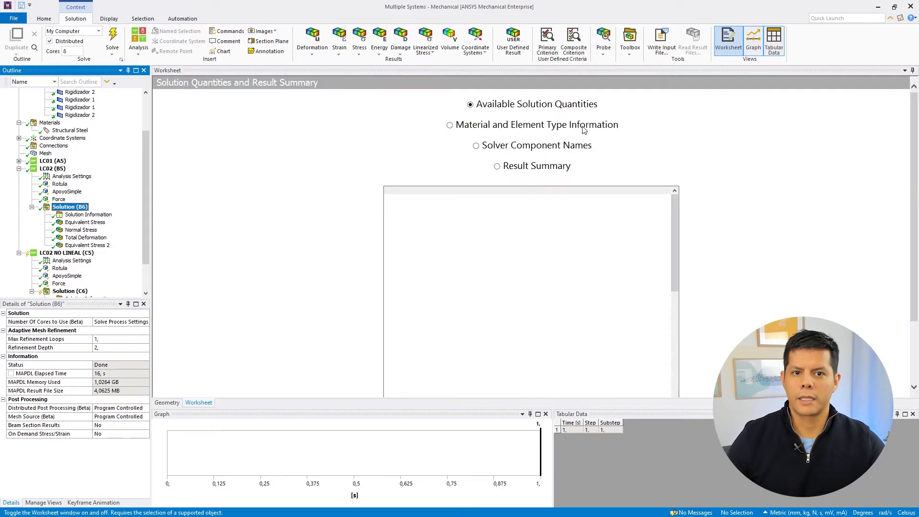
{"action": "left_click", "coordinate": [449, 125]}
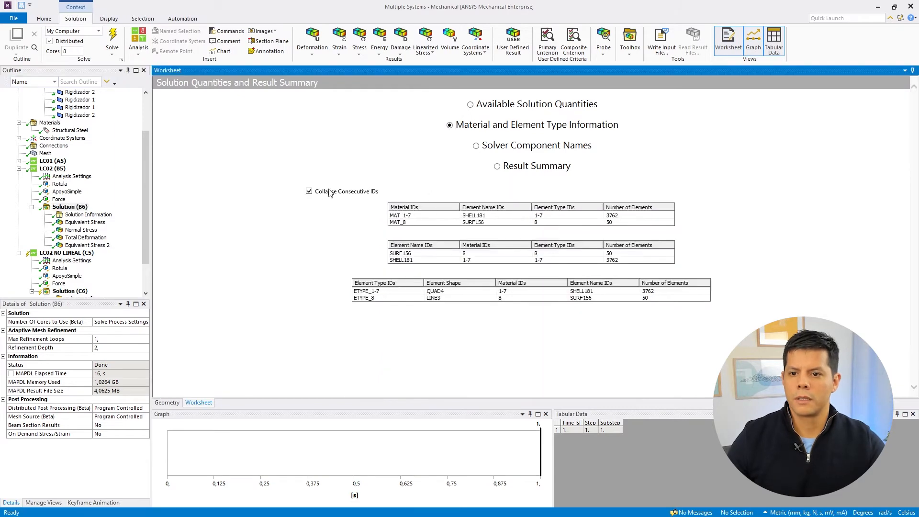
{"action": "left_click", "coordinate": [309, 191]}
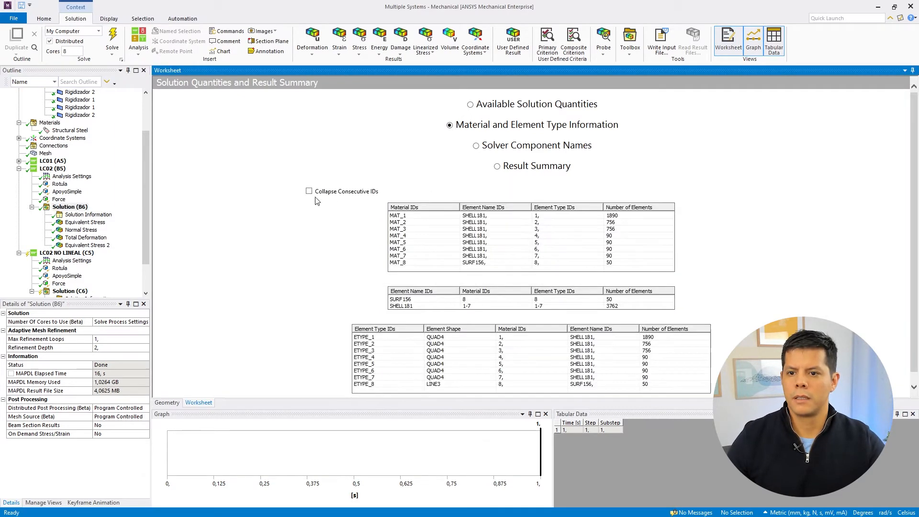
{"action": "left_click", "coordinate": [401, 242]}
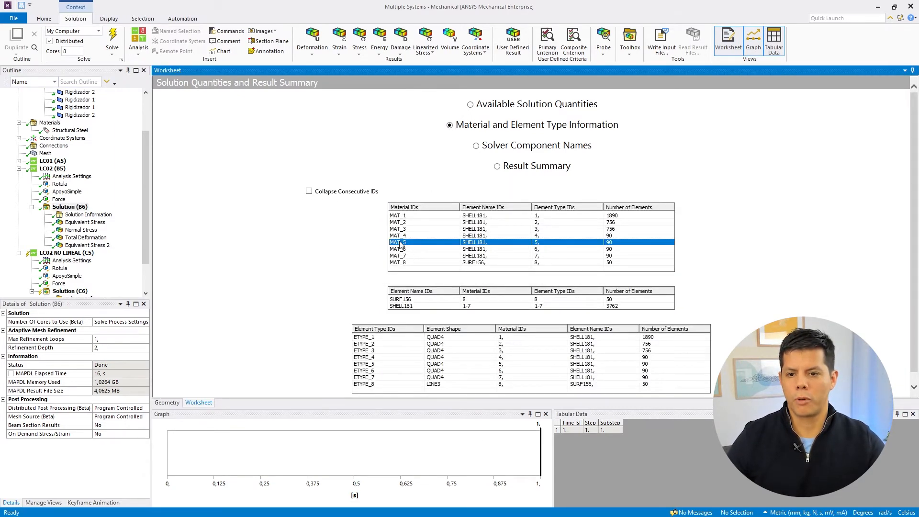
{"action": "right_click", "coordinate": [407, 242]}
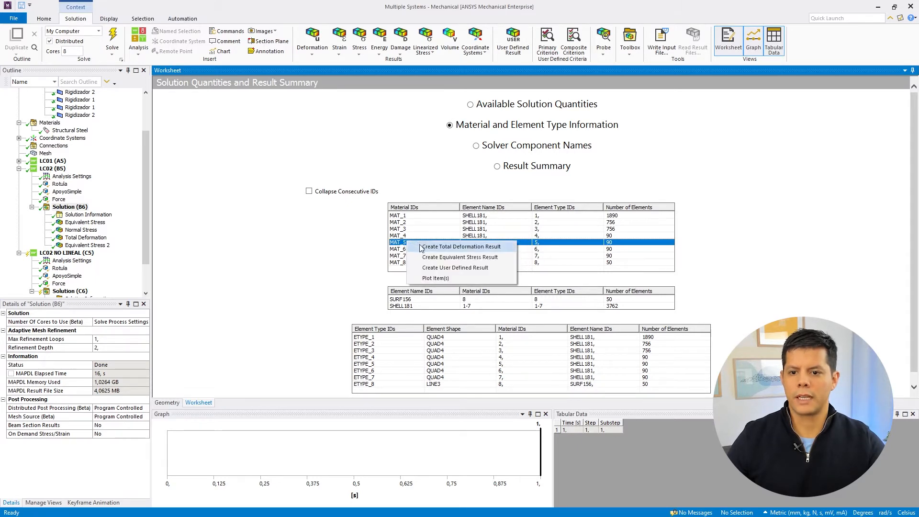
{"action": "left_click", "coordinate": [437, 279]}
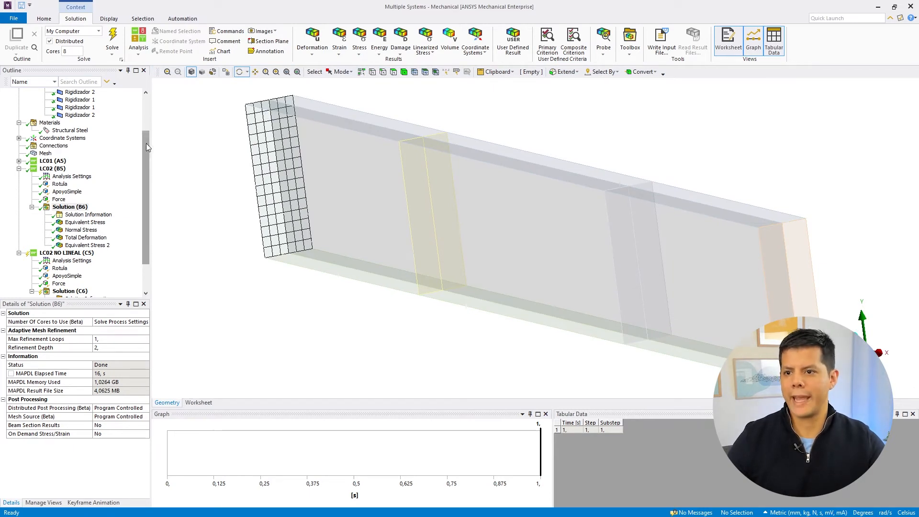
Step: Highlight the upper Rigidizador 2 and Rigidizador 1 bodies in the geometry to find the one matching material ID MAT_5
{"action": "scroll", "coordinate": [94, 127], "scroll_direction": "up", "scroll_amount": 3}
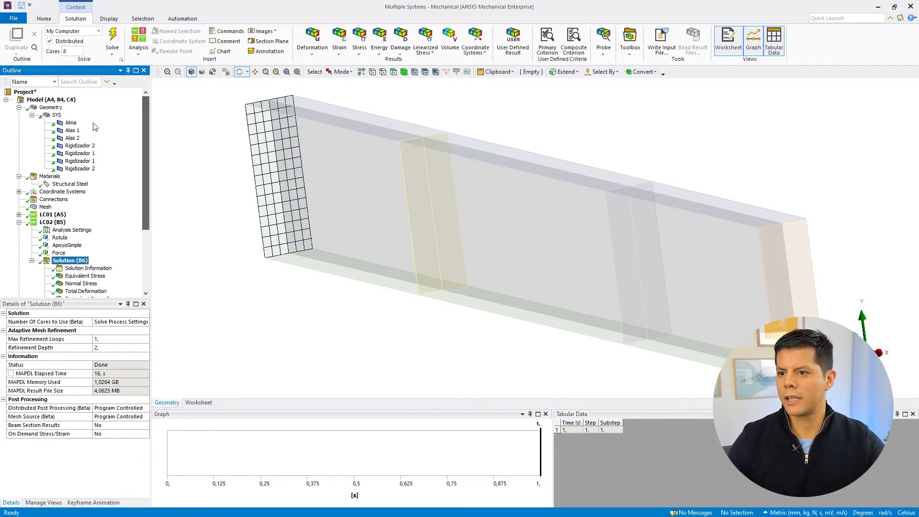
{"action": "left_click", "coordinate": [79, 146]}
{"action": "left_click", "coordinate": [79, 154]}
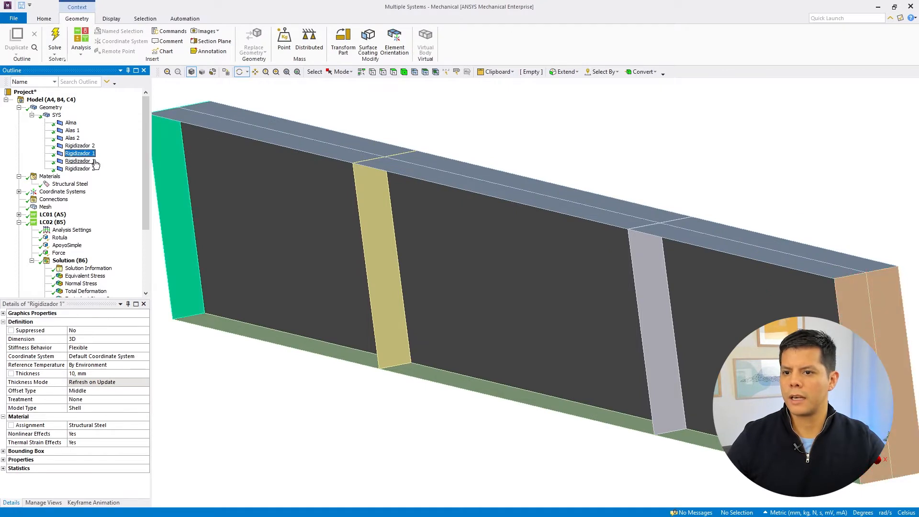
{"action": "left_click", "coordinate": [205, 171]}
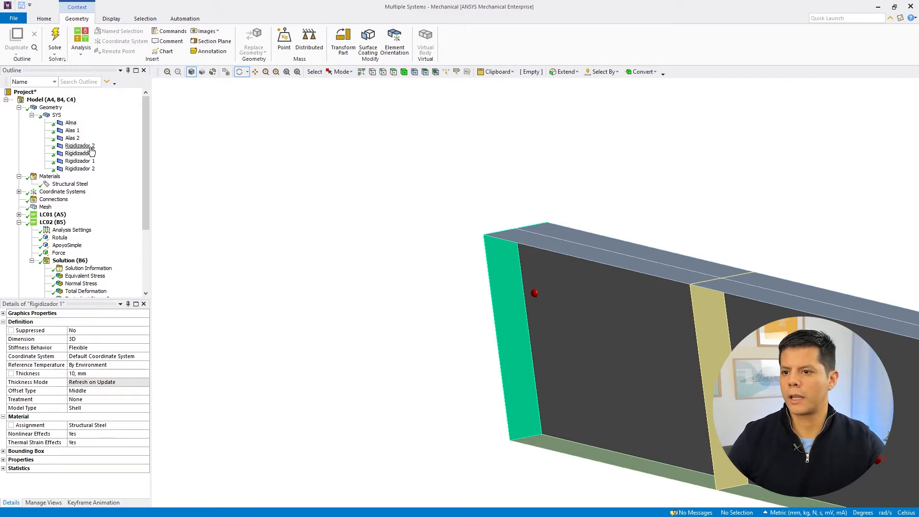
{"action": "left_click", "coordinate": [256, 73]}
{"action": "left_click_drag", "start_coordinate": [637, 332], "coordinate": [361, 235]}
{"action": "scroll", "coordinate": [490, 258], "scroll_direction": "down", "scroll_amount": 2}
{"action": "scroll", "coordinate": [514, 261], "scroll_direction": "down", "scroll_amount": 1}
{"action": "left_click_drag", "start_coordinate": [498, 276], "coordinate": [451, 252]}
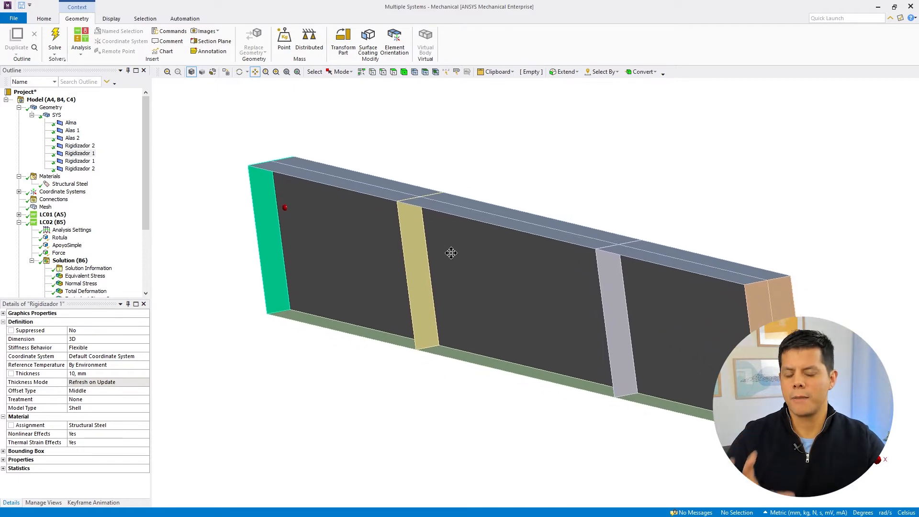
{"action": "scroll", "coordinate": [457, 247], "scroll_direction": "up", "scroll_amount": 2}
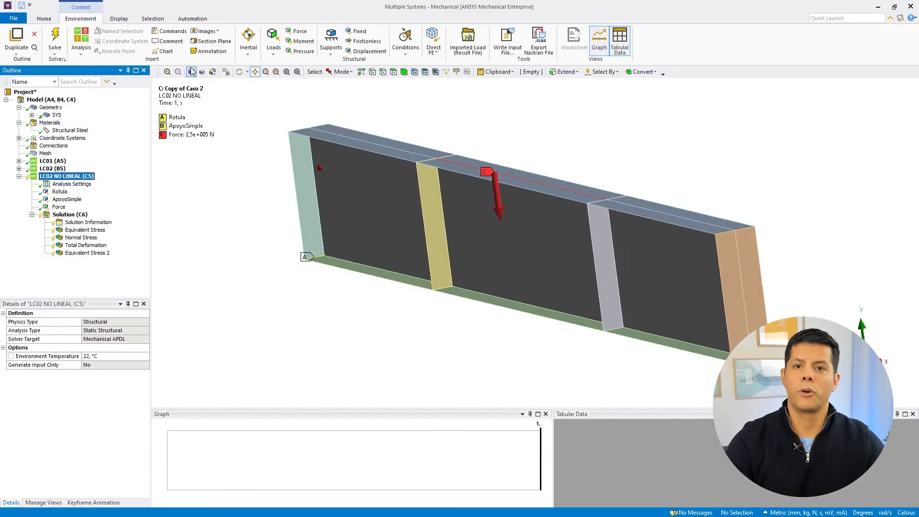
Step: Insert an APDL Commands object in the LC02 NO LINEAL analysis and place the cursor below its header comments
{"action": "left_click", "coordinate": [170, 31]}
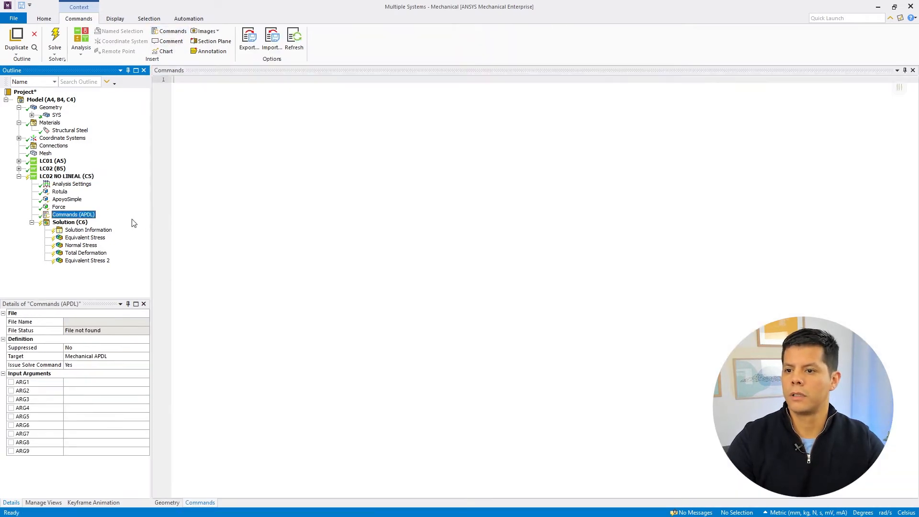
{"action": "left_click", "coordinate": [225, 180]}
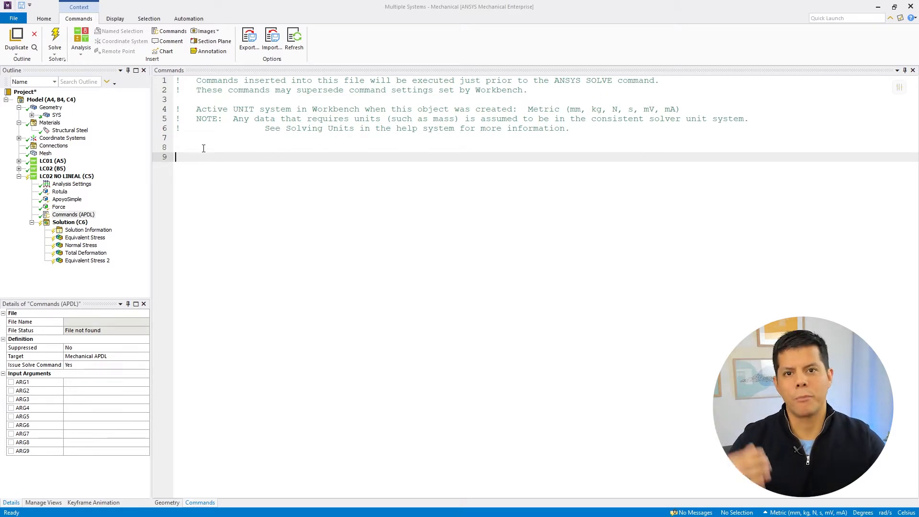
Step: Examine the Solver Units setting under Analysis Data Management in the LC02 NO LINEAL Analysis Settings
{"action": "left_click", "coordinate": [58, 185]}
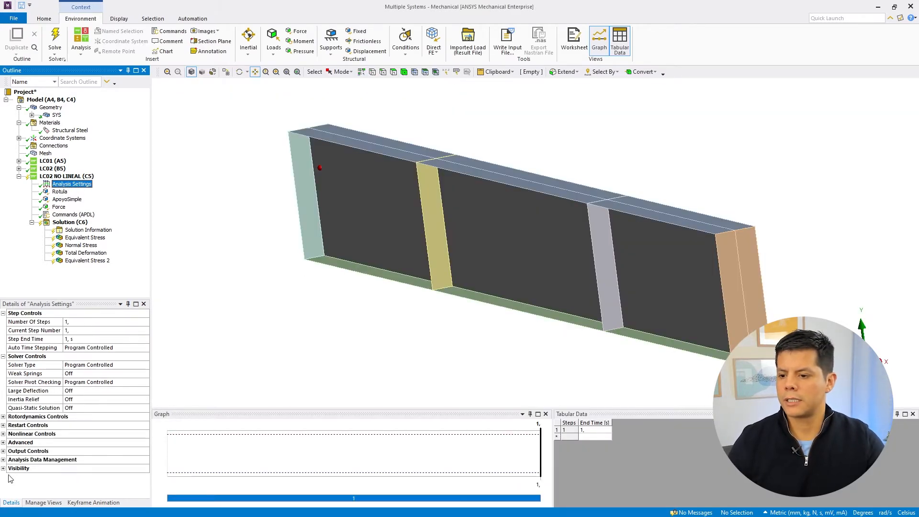
{"action": "left_click", "coordinate": [4, 460]}
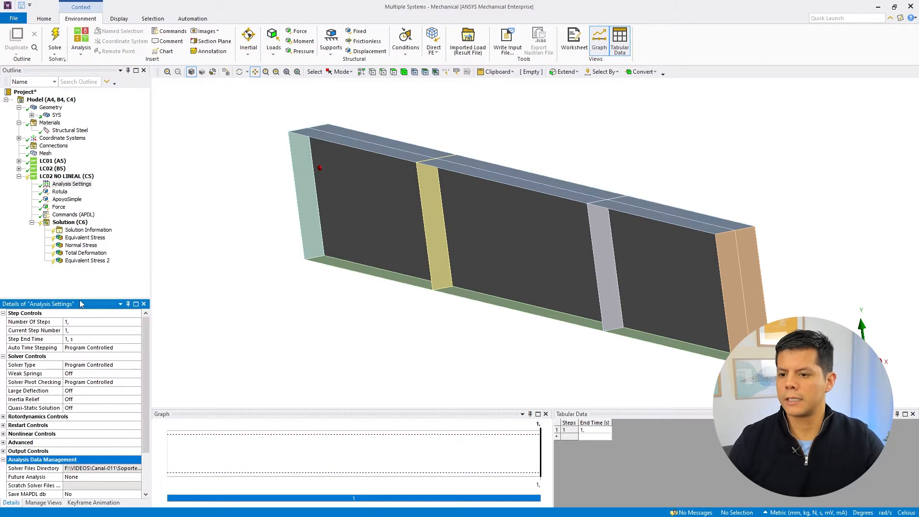
{"action": "left_click_drag", "start_coordinate": [82, 299], "coordinate": [81, 265]}
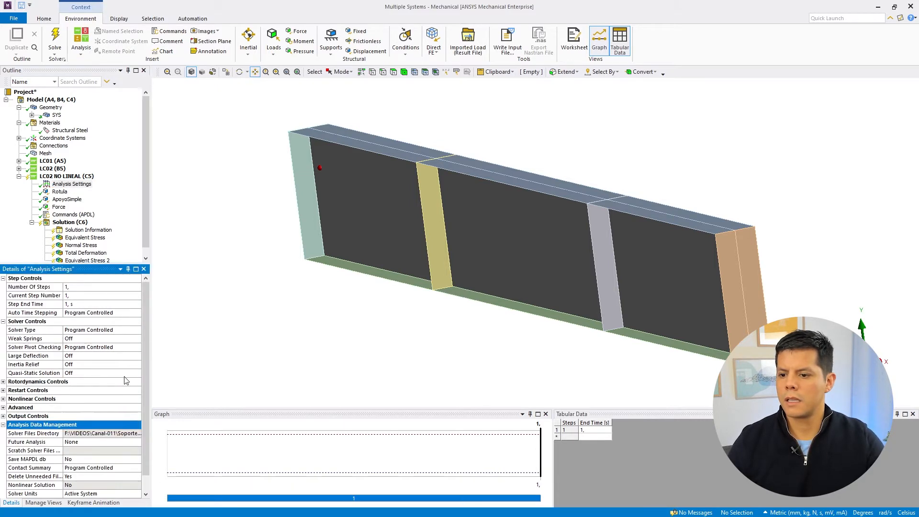
{"action": "scroll", "coordinate": [109, 386], "scroll_direction": "down", "scroll_amount": 1}
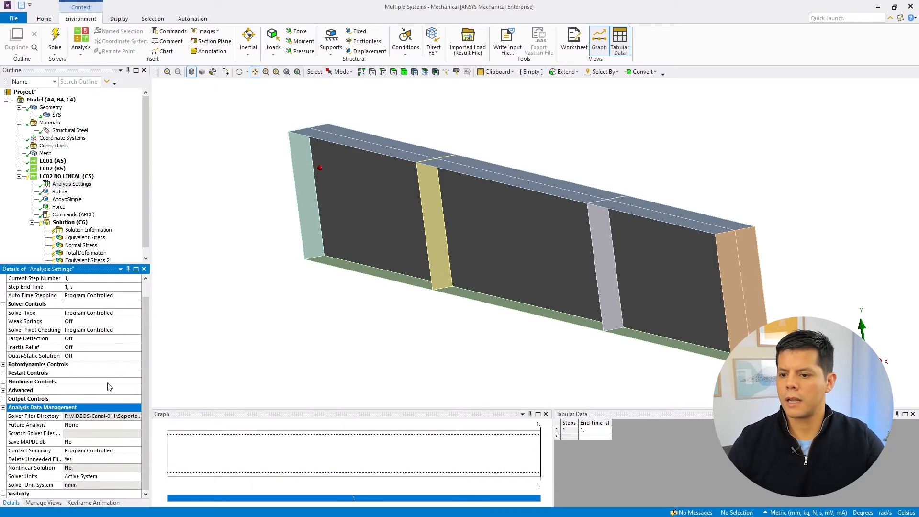
{"action": "left_click", "coordinate": [41, 477]}
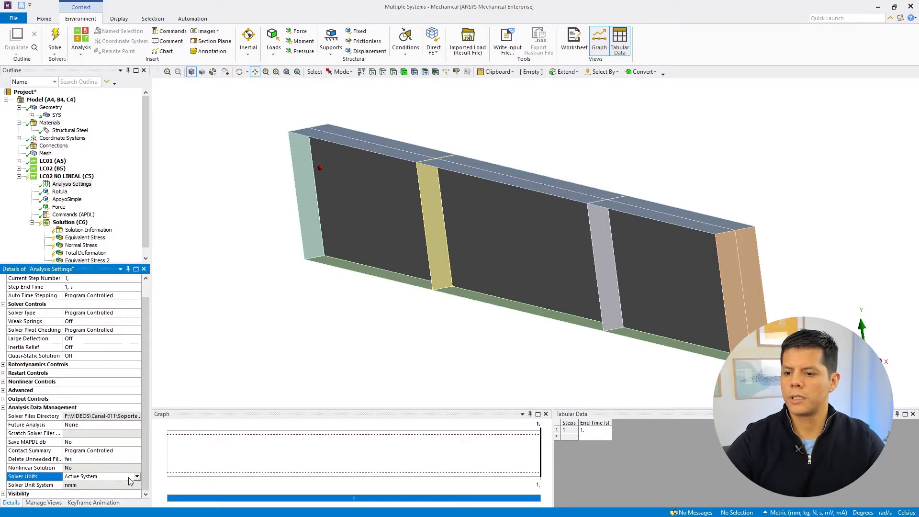
{"action": "left_click", "coordinate": [137, 477]}
{"action": "left_click", "coordinate": [69, 478]}
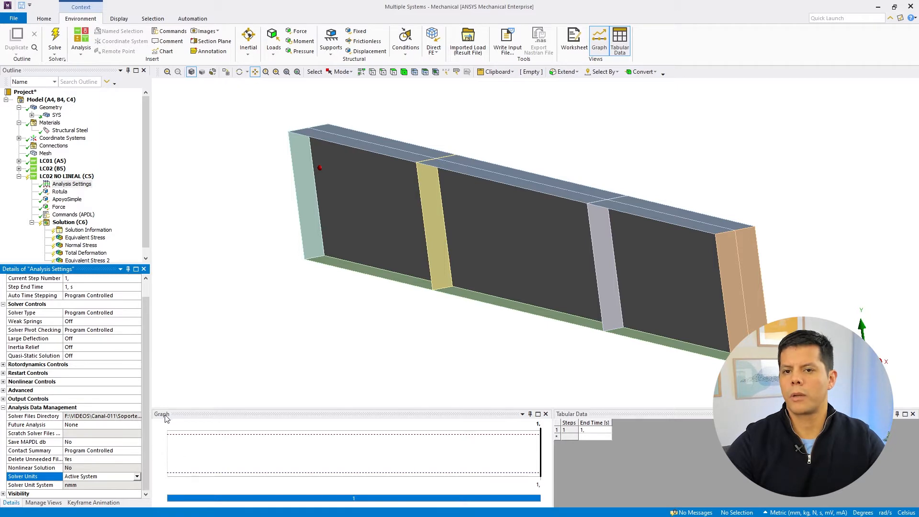
Step: Review the list of available unit systems and check which one is active, without changing it
{"action": "left_click", "coordinate": [118, 19]}
{"action": "left_click", "coordinate": [45, 19]}
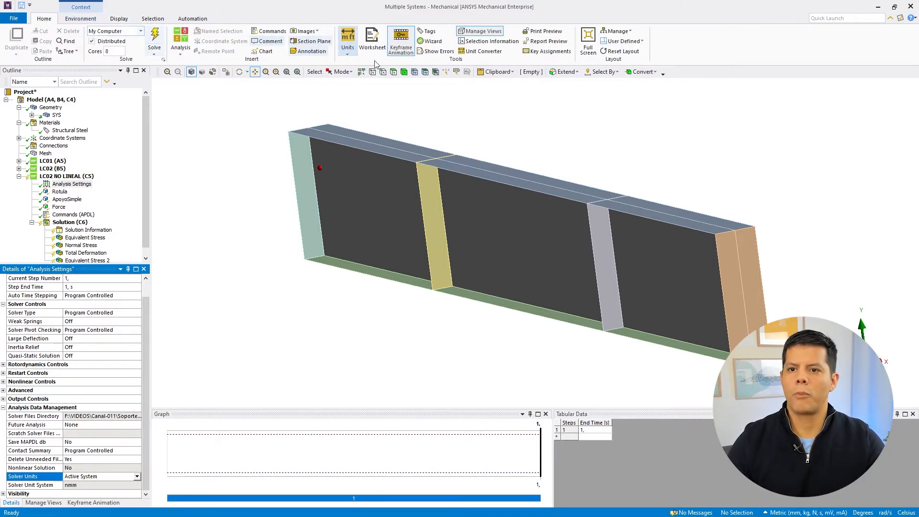
{"action": "left_click", "coordinate": [348, 51]}
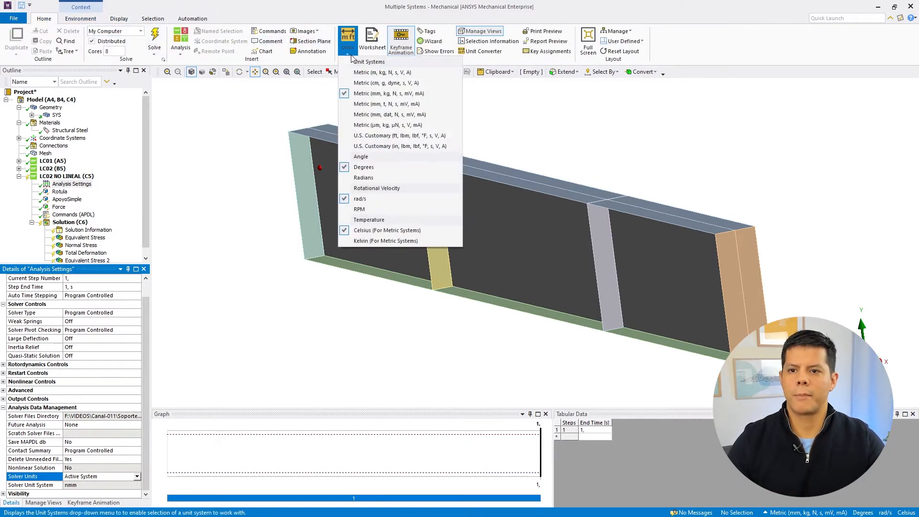
{"action": "left_click", "coordinate": [344, 9]}
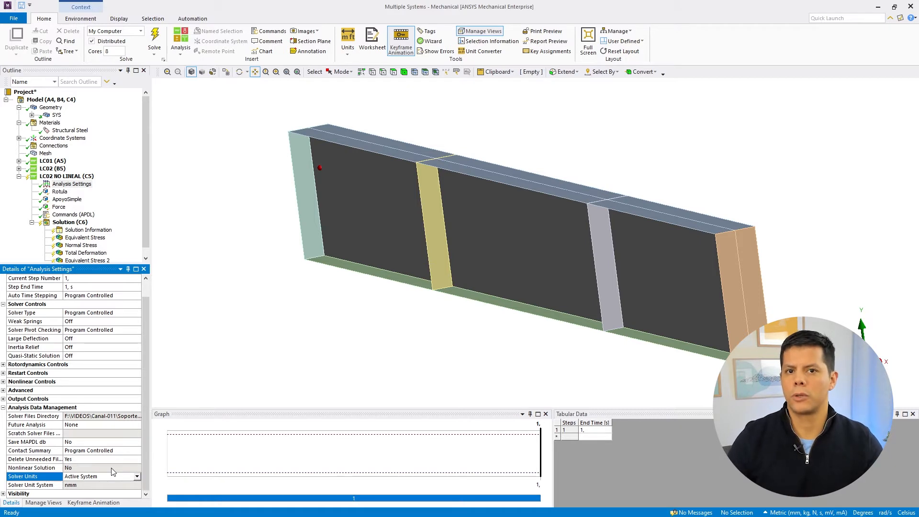
Step: Set the LC02 NO LINEAL analysis's Solver Units to Manual and keep nmm as the Solver Unit System
{"action": "left_click", "coordinate": [137, 477]}
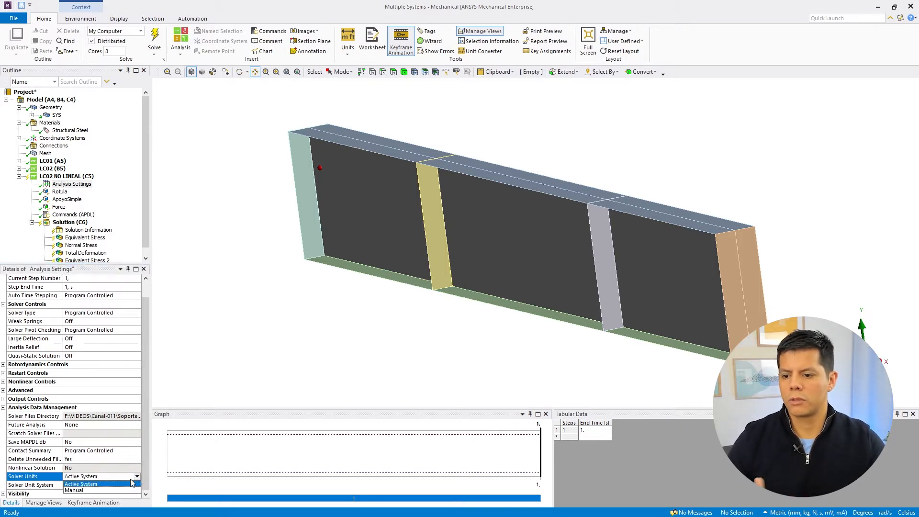
{"action": "left_click", "coordinate": [96, 490]}
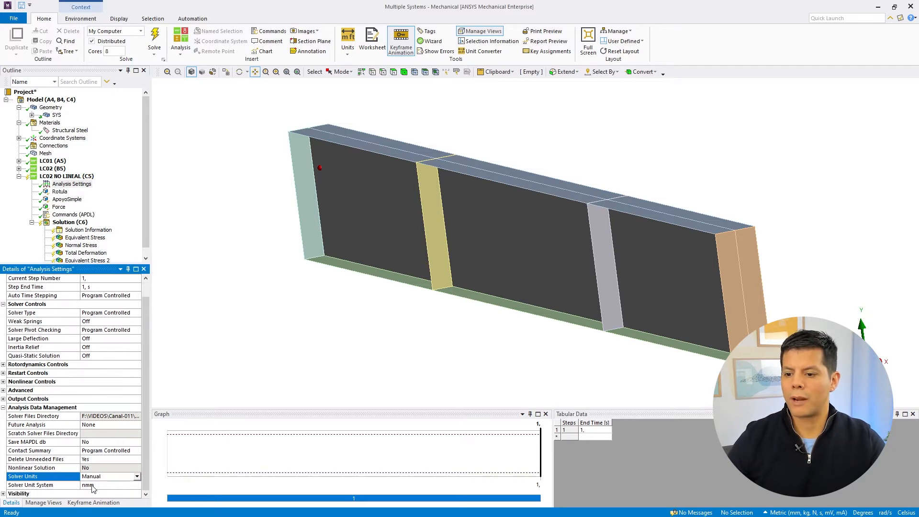
{"action": "left_click", "coordinate": [136, 485]}
{"action": "left_click", "coordinate": [137, 484]}
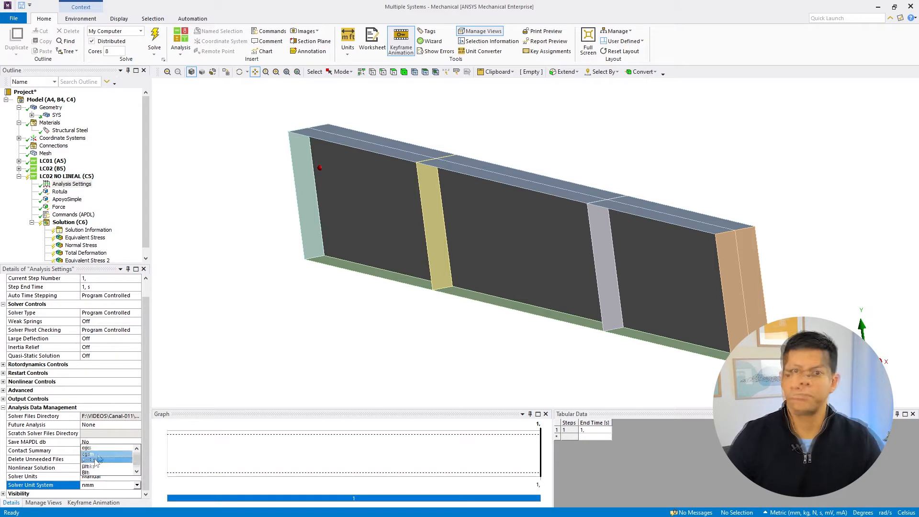
{"action": "left_click", "coordinate": [94, 460]}
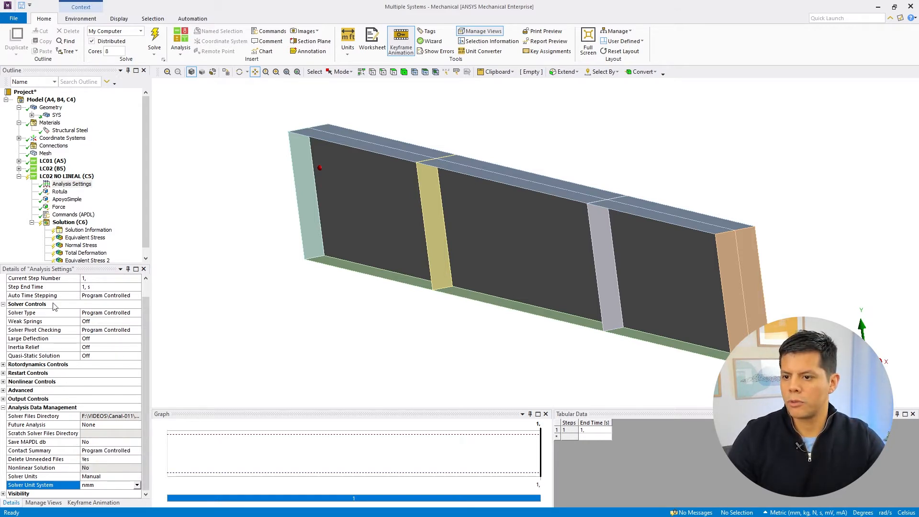
Step: Add the /PREP7 command below the header comments of the LC02 NO LINEAL Commands (APDL) object
{"action": "left_click", "coordinate": [73, 215]}
{"action": "type", "text": "/PREP"}
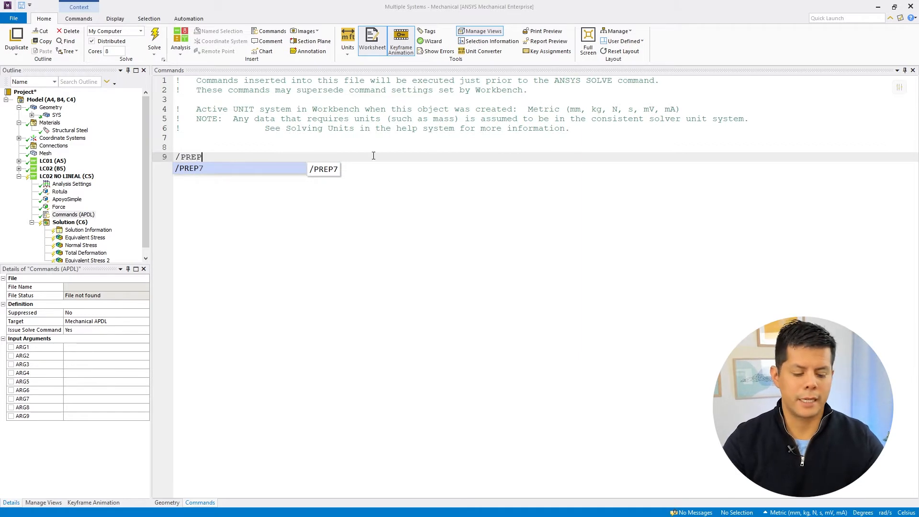
{"action": "type", "text": "7"}
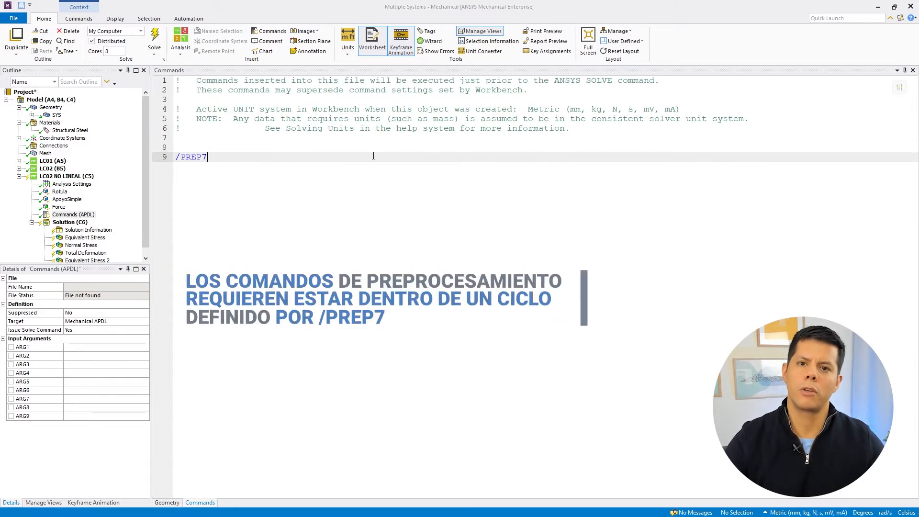
{"action": "key", "text": "Return"}
{"action": "key", "text": "Return"}
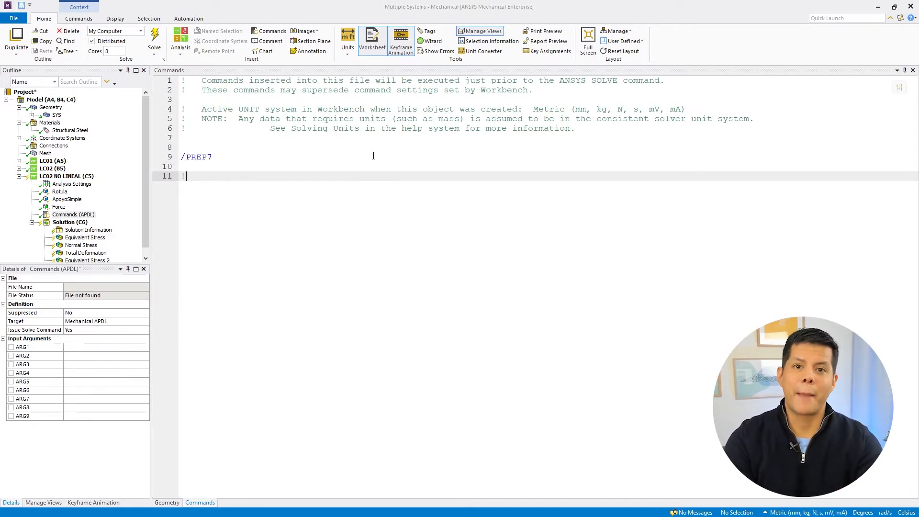
Step: Add the comment "! ALMA" and define the parameter idalma = 1 below /PREP7, followed by a blank line
{"action": "type", "text": "LMA"}
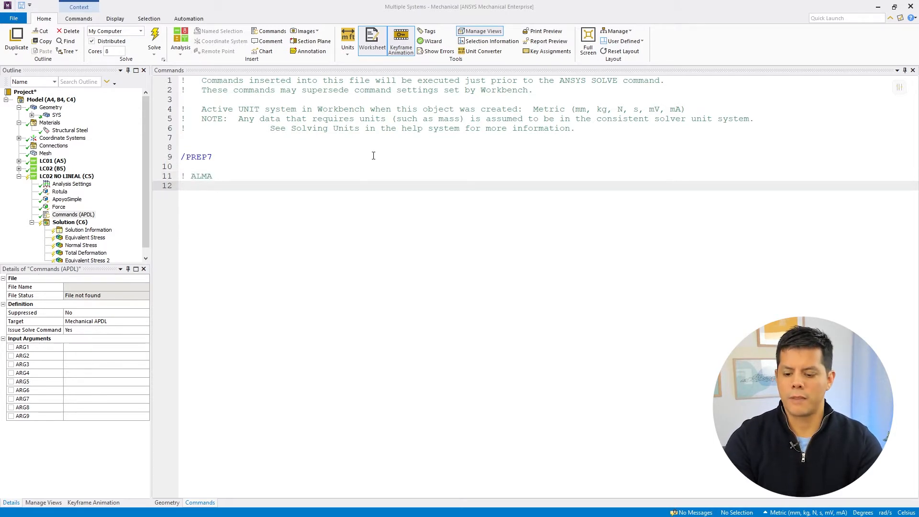
{"action": "type", "text": "idalma"}
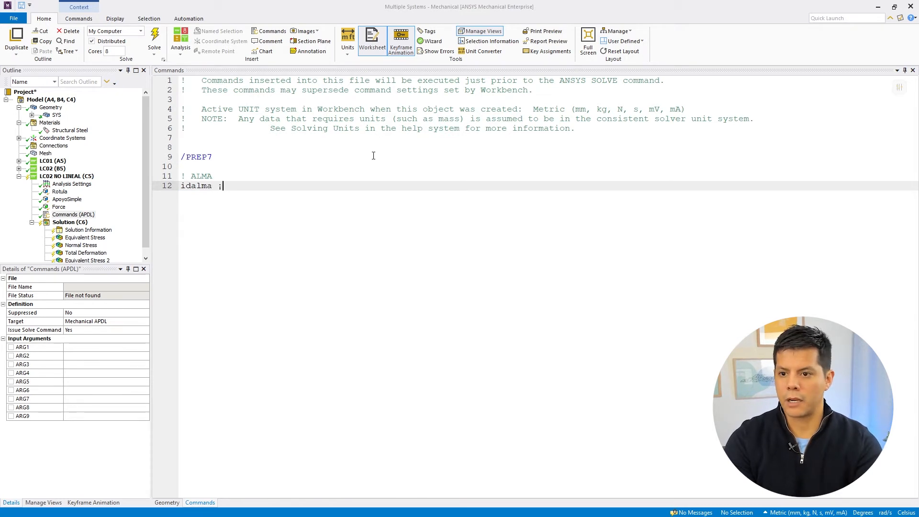
{"action": "type", "text": " = 1"}
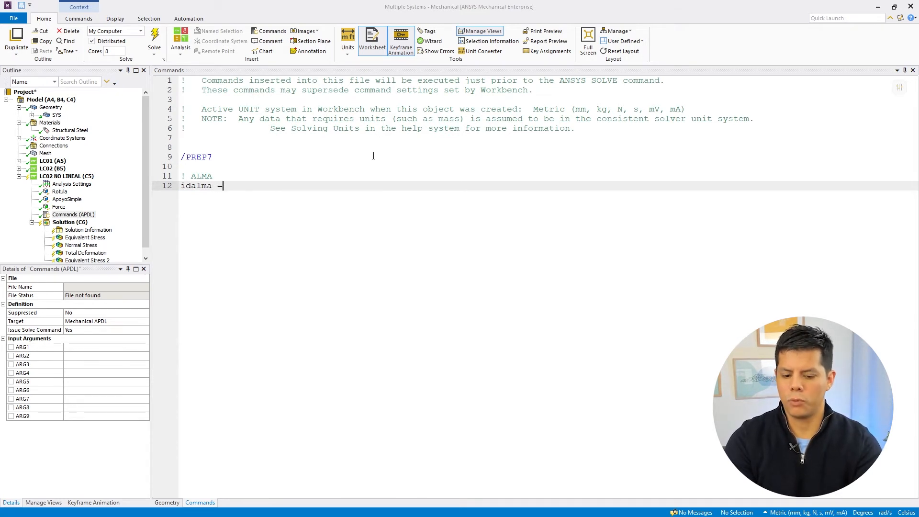
{"action": "left_click", "coordinate": [32, 115]}
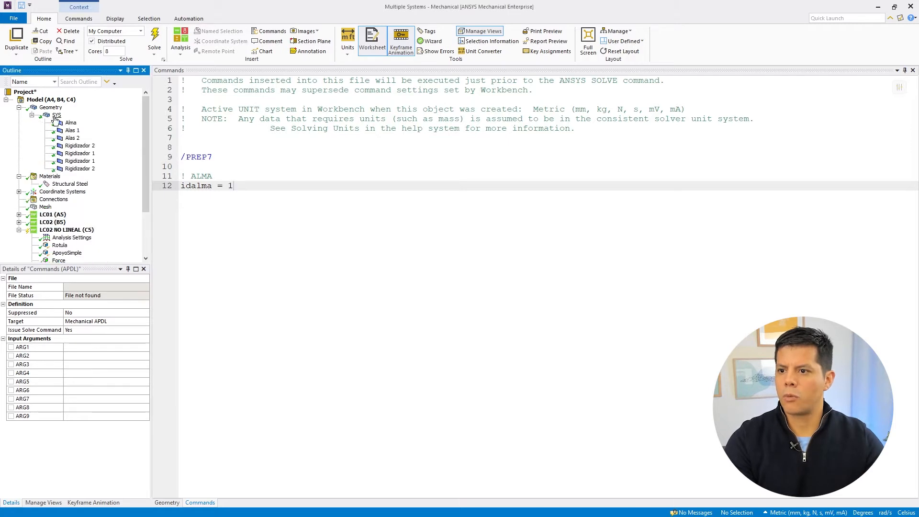
{"action": "left_click", "coordinate": [239, 185]}
{"action": "key", "text": "Return"}
{"action": "key", "text": "Return"}
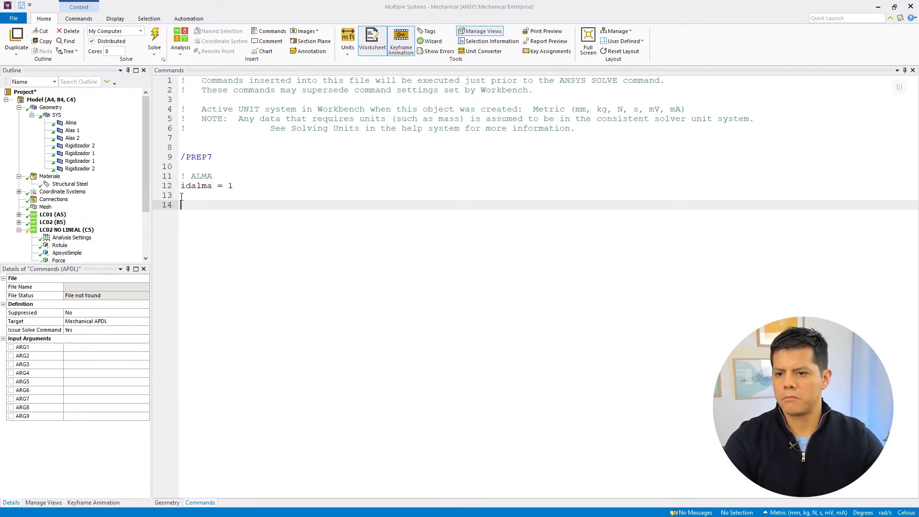
Step: Add the command "MP, EX, idalma, 200e3" below the idalma definition, after the blank line
{"action": "left_click", "coordinate": [187, 197]}
{"action": "left_click", "coordinate": [185, 204]}
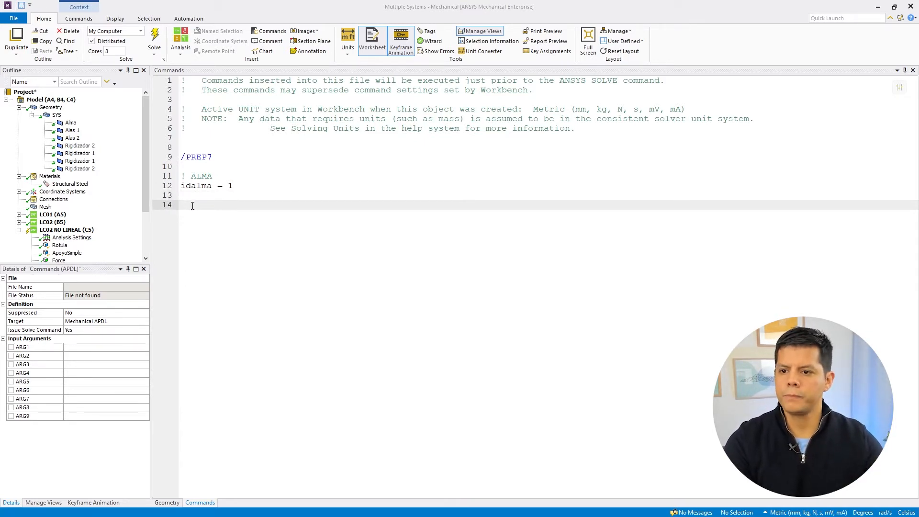
{"action": "type", "text": "MP"}
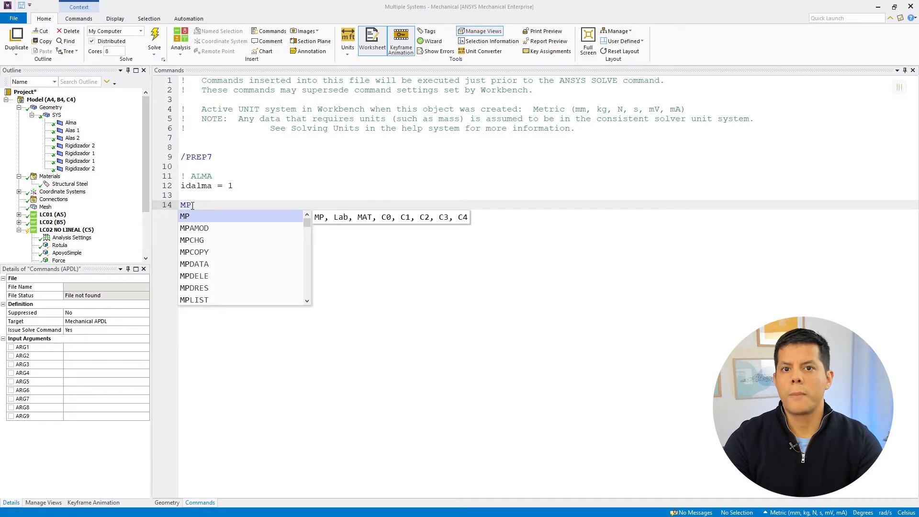
{"action": "type", "text": ","}
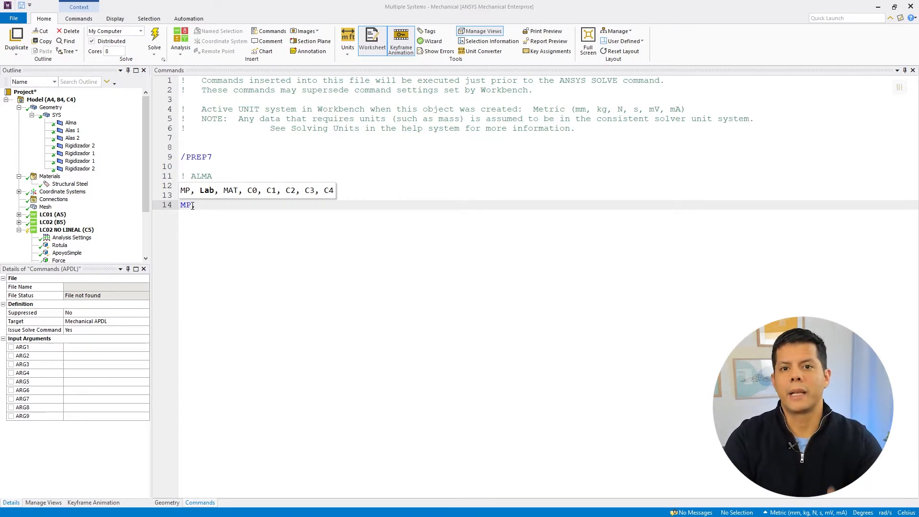
{"action": "type", "text": "EX"}
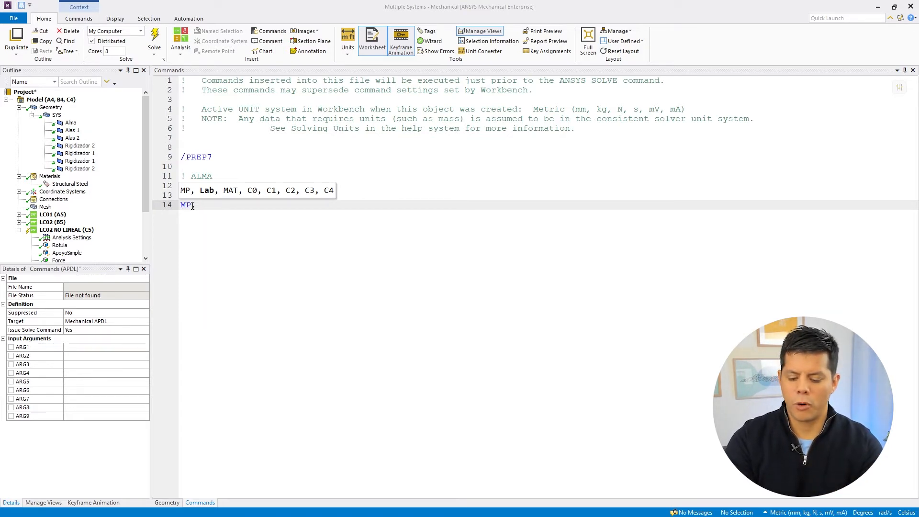
{"action": "type", "text": ","}
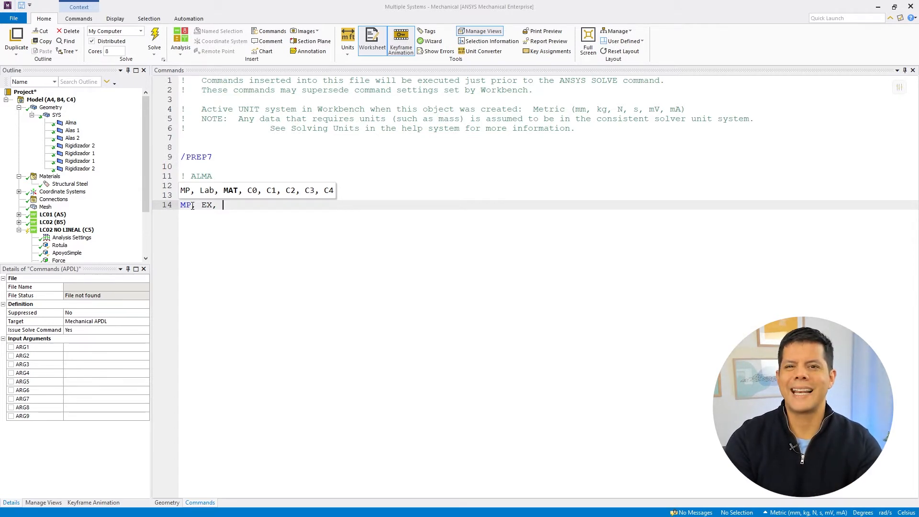
{"action": "type", "text": "idalma"}
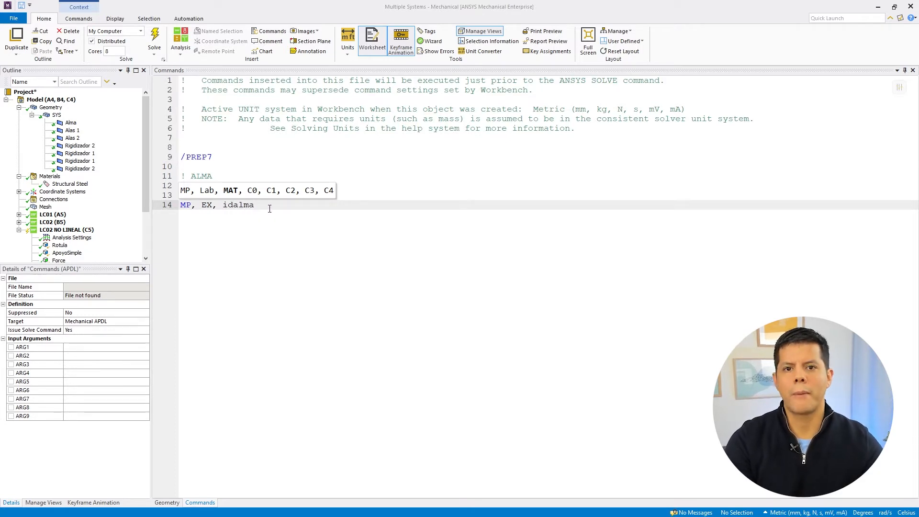
{"action": "type", "text": ", "}
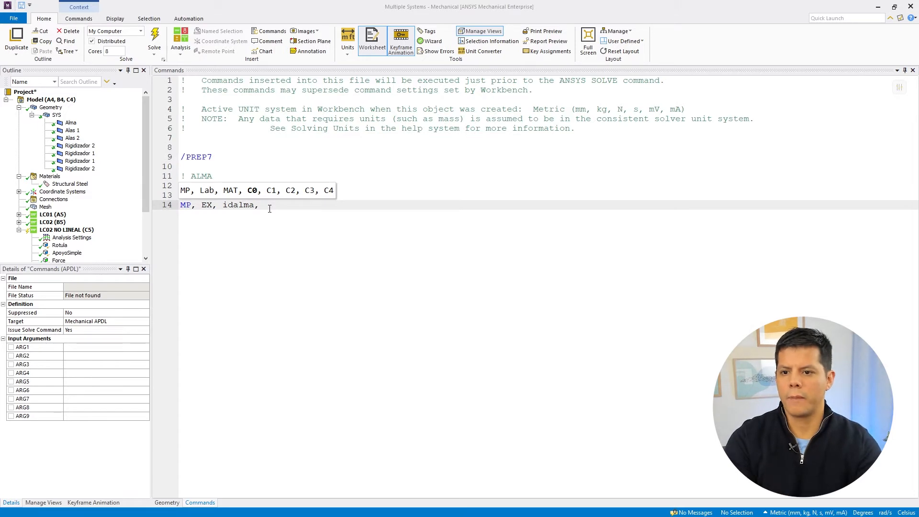
{"action": "type", "text": "200e3"}
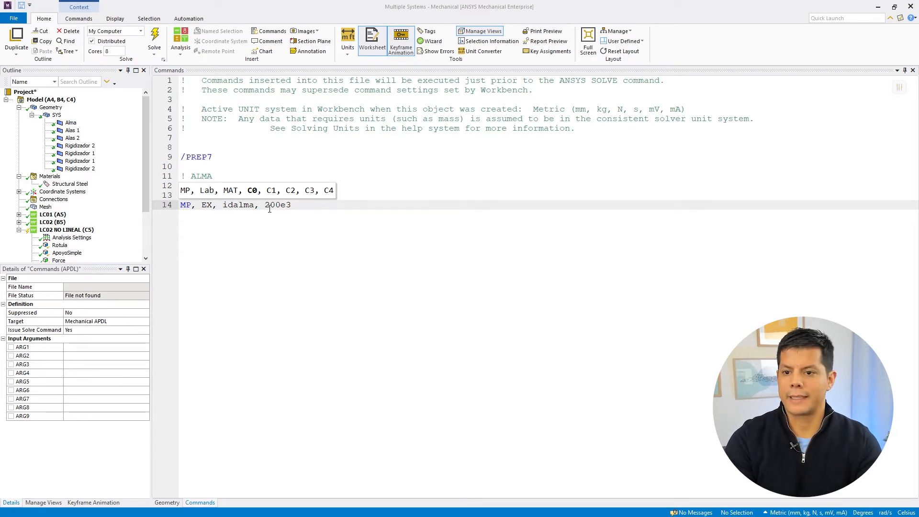
Step: Append the comment "! Modulo de Young en MPa" to the MP, EX command line
{"action": "type", "text": "!"}
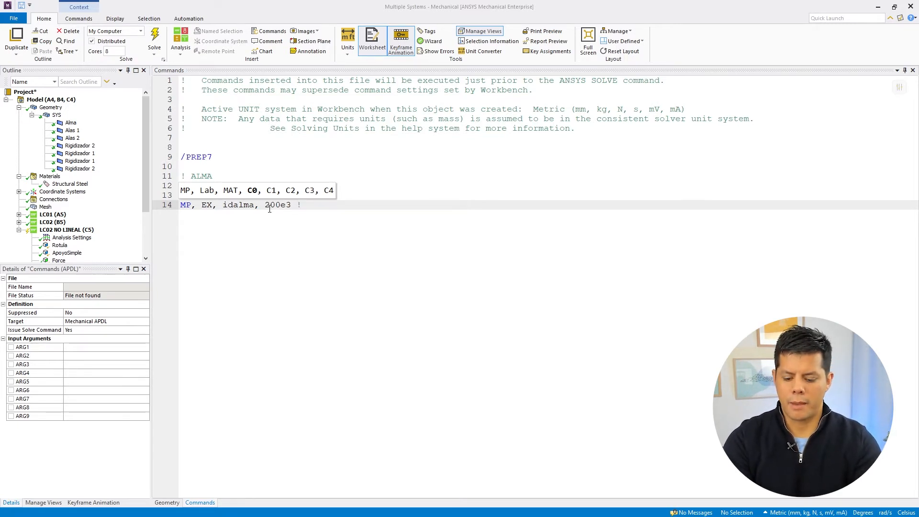
{"action": "type", "text": " Modulo de "}
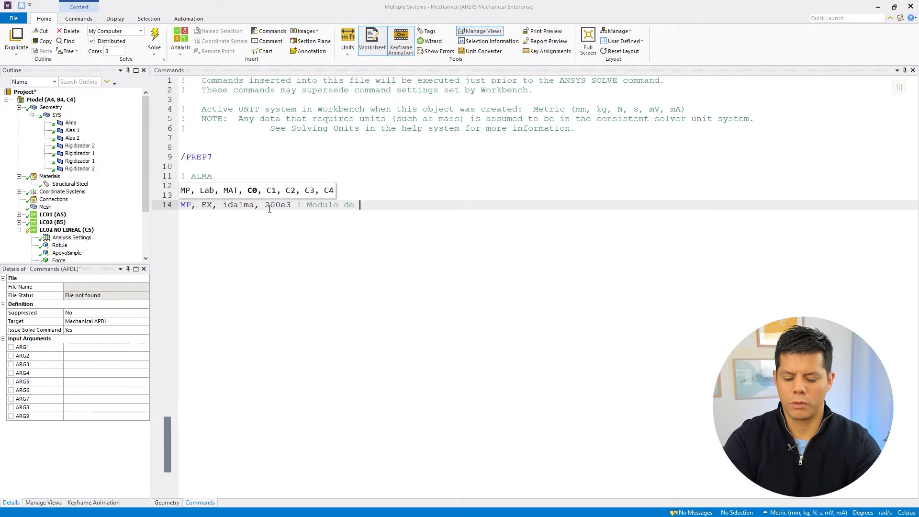
{"action": "type", "text": "Young en MPa"}
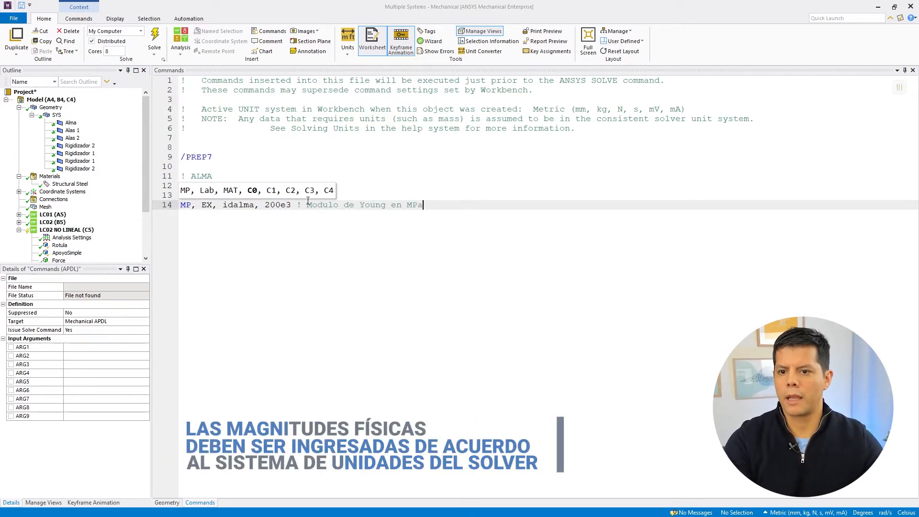
{"action": "left_click", "coordinate": [335, 174]}
{"action": "left_click", "coordinate": [359, 147]}
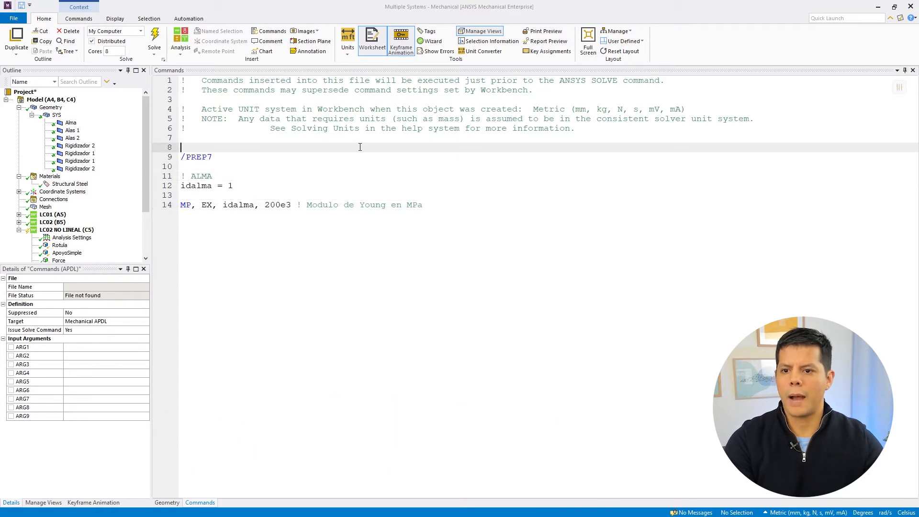
Step: Change the Young's modulus value in the MP, EX command to 210e3
{"action": "left_click_drag", "start_coordinate": [265, 205], "coordinate": [289, 206]}
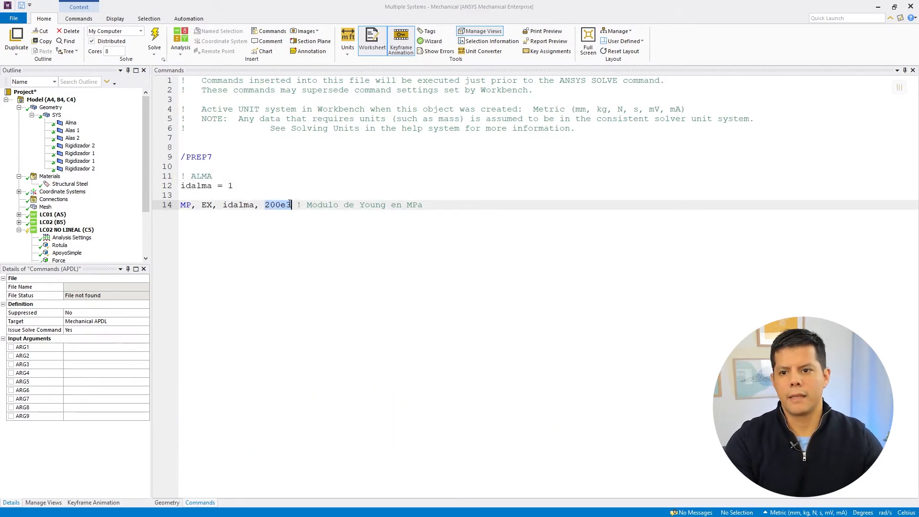
{"action": "left_click", "coordinate": [274, 205]}
{"action": "type", "text": "1"}
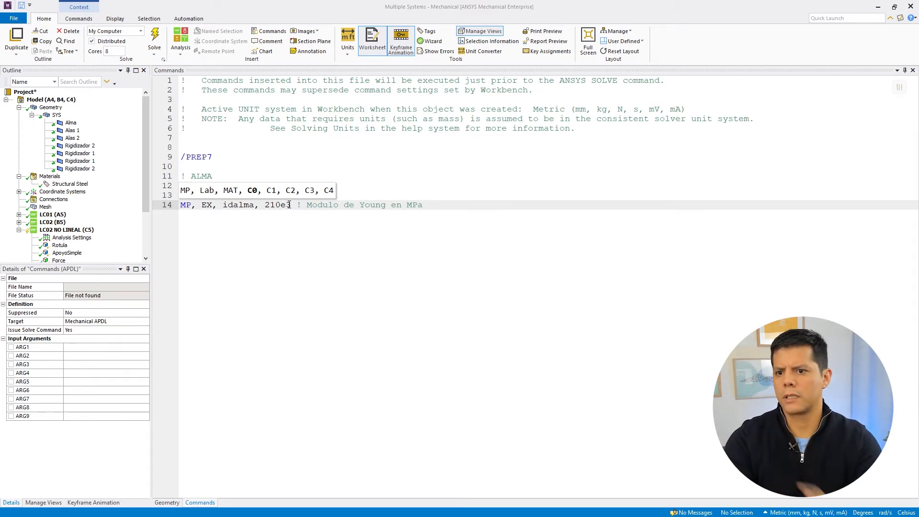
Step: Add the Poisson's ratio command "MP, NUXY, idalma, 0.3" on the line below the MP, EX command
{"action": "key", "text": "Return"}
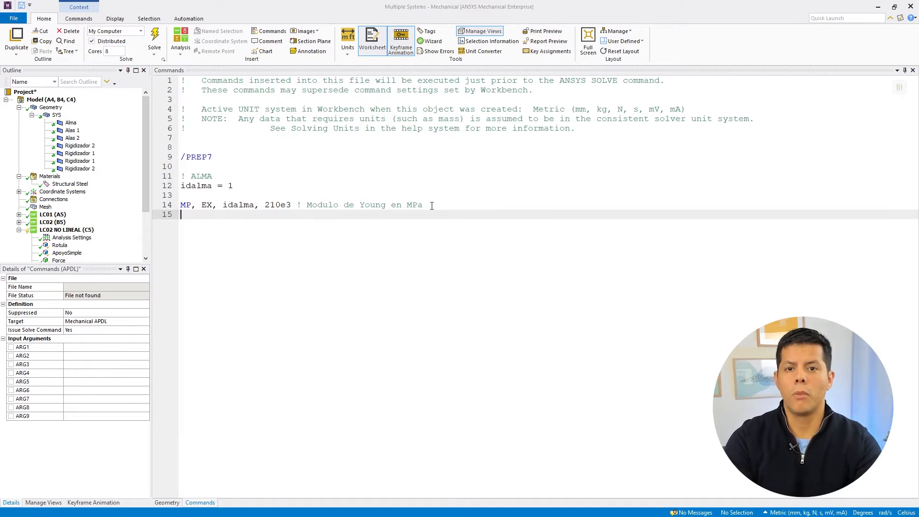
{"action": "type", "text": "MP"}
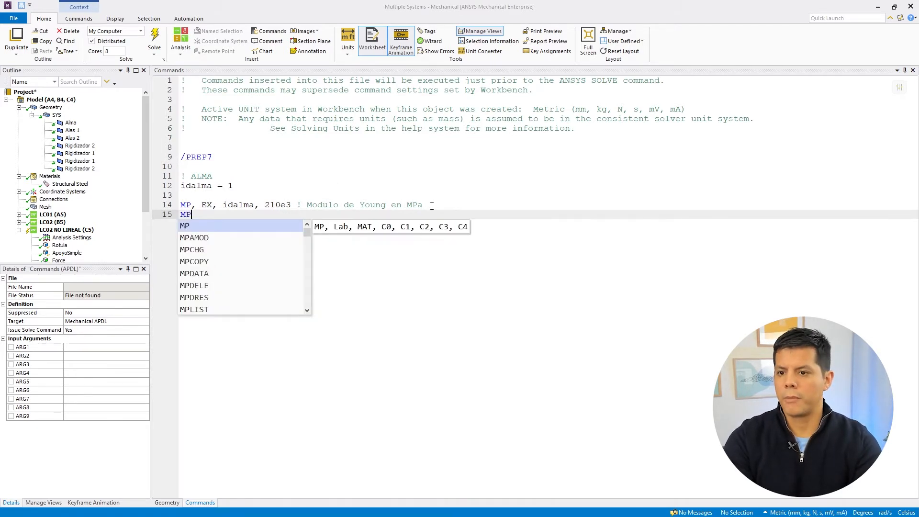
{"action": "type", "text": ", NUXY"}
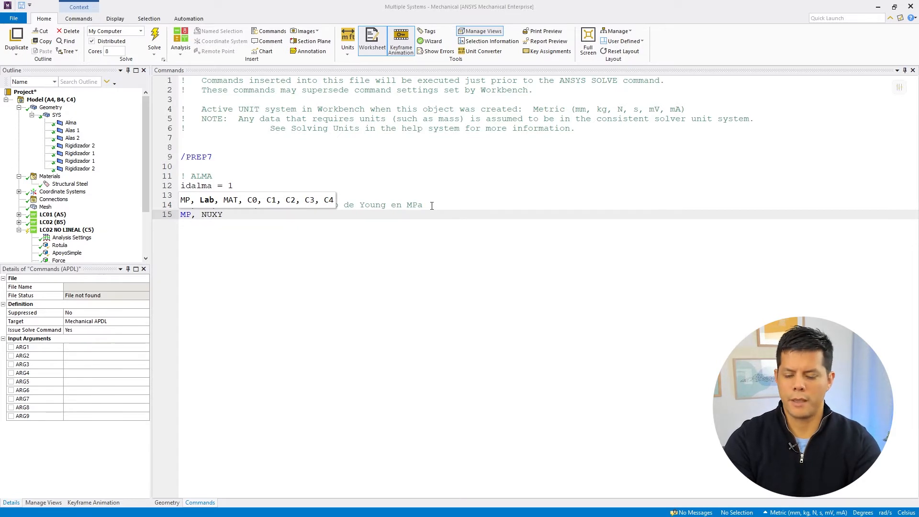
{"action": "type", "text": ", idalma,"}
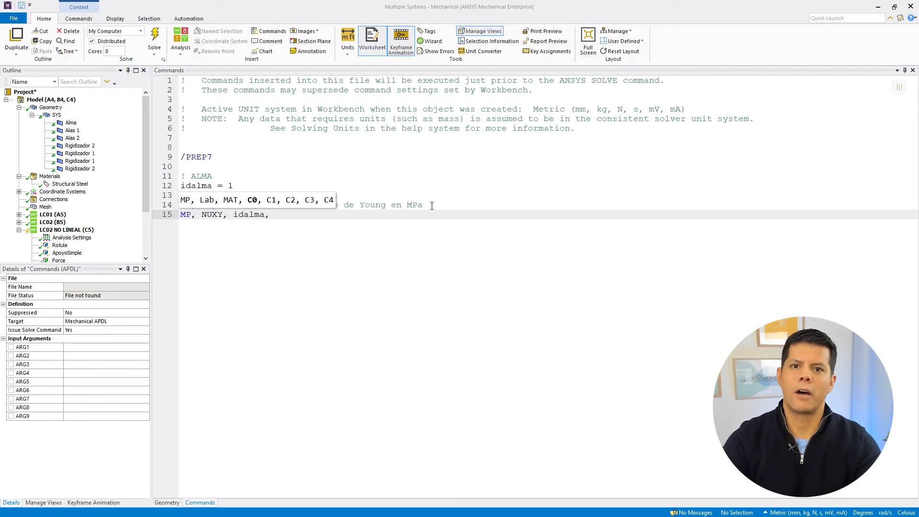
{"action": "type", "text": " 0.3"}
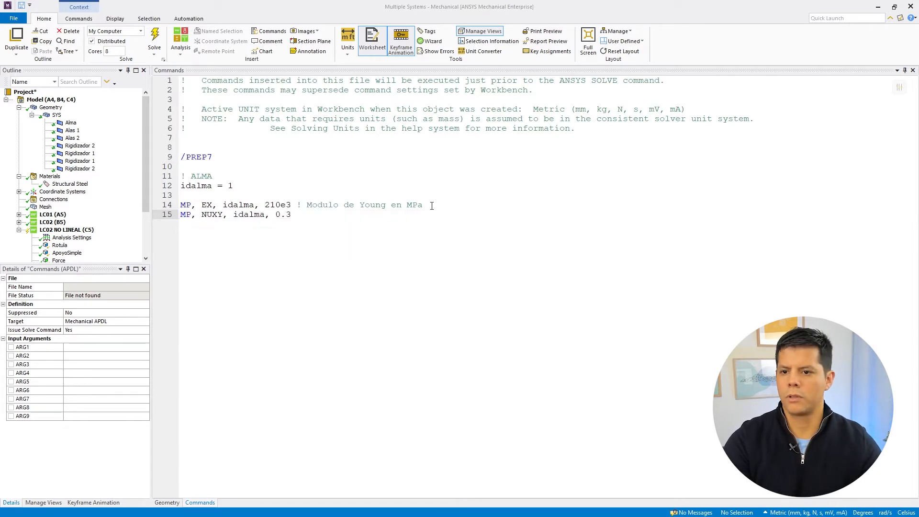
Step: Add the line "MP, DENS, idalma, ! Densidad en kg/mm**3" below the NUXY command without a density value, and comment the whole line out with "!"
{"action": "key", "text": "Return"}
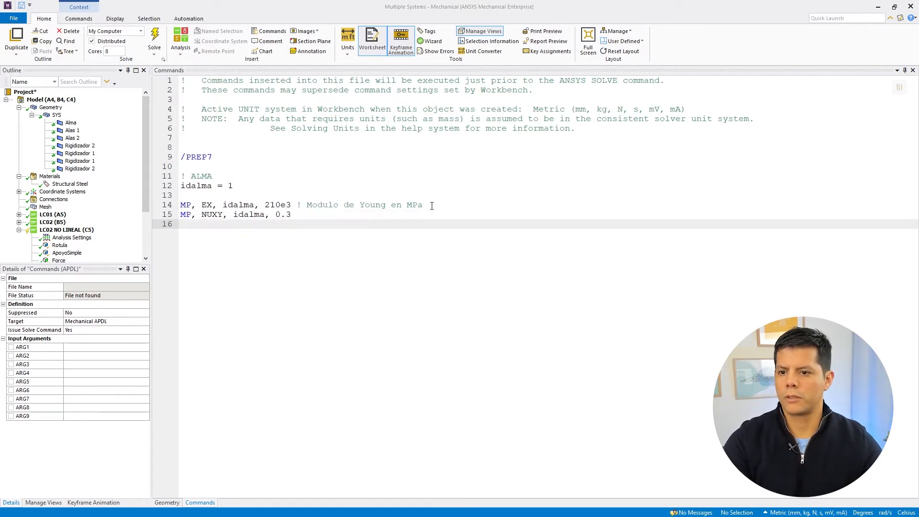
{"action": "type", "text": "MP, "}
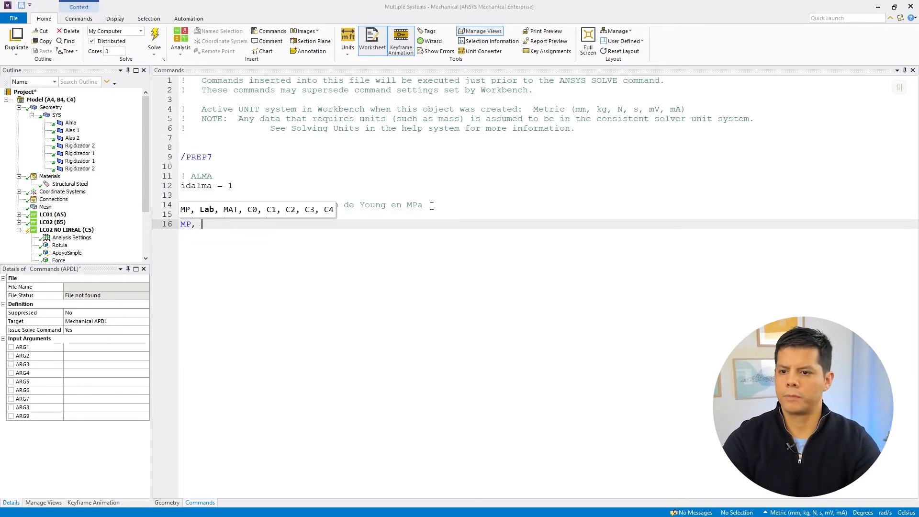
{"action": "type", "text": "DENS"}
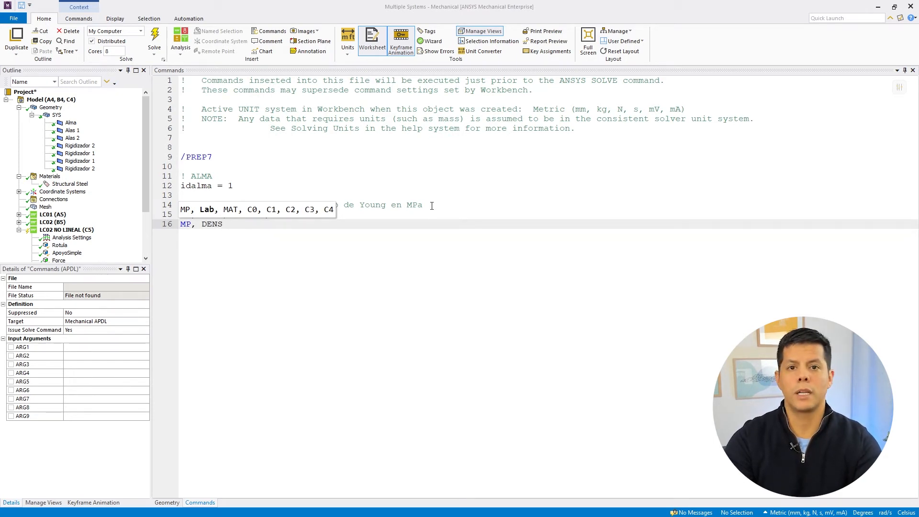
{"action": "type", "text": ", "}
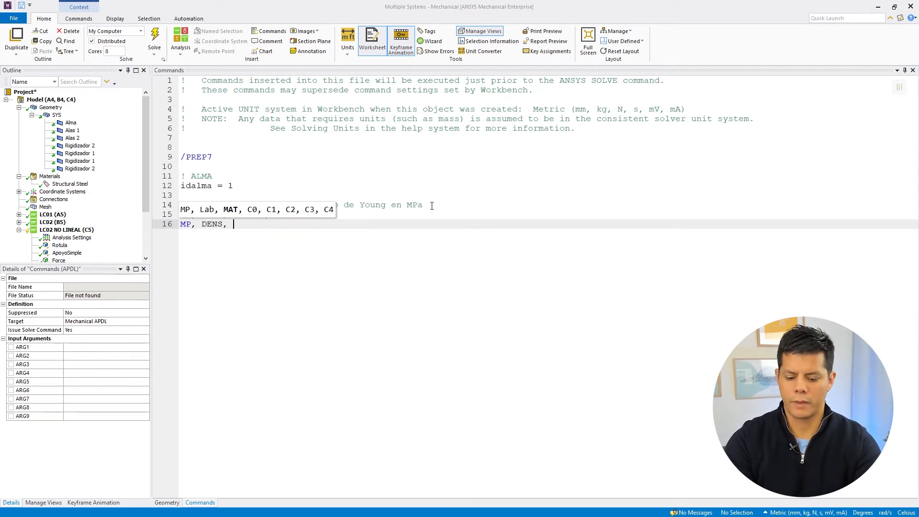
{"action": "type", "text": "idalma, "}
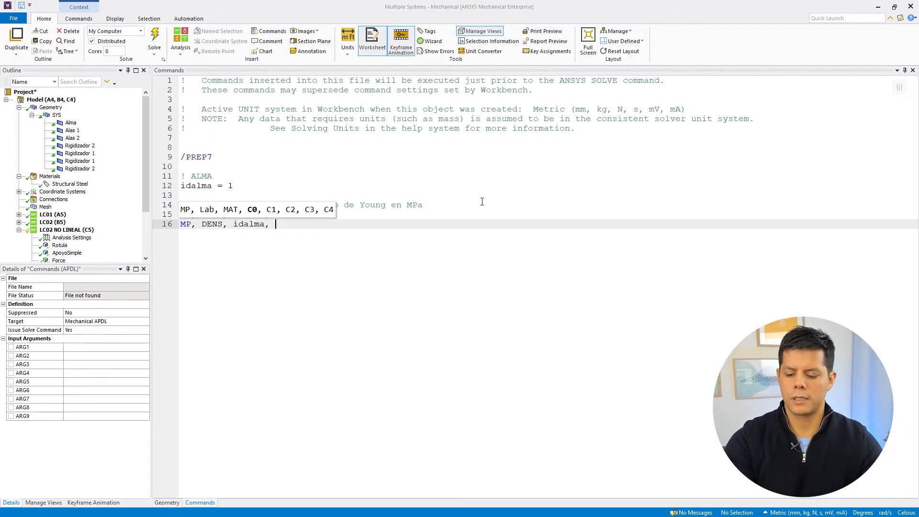
{"action": "type", "text": "! Densida"}
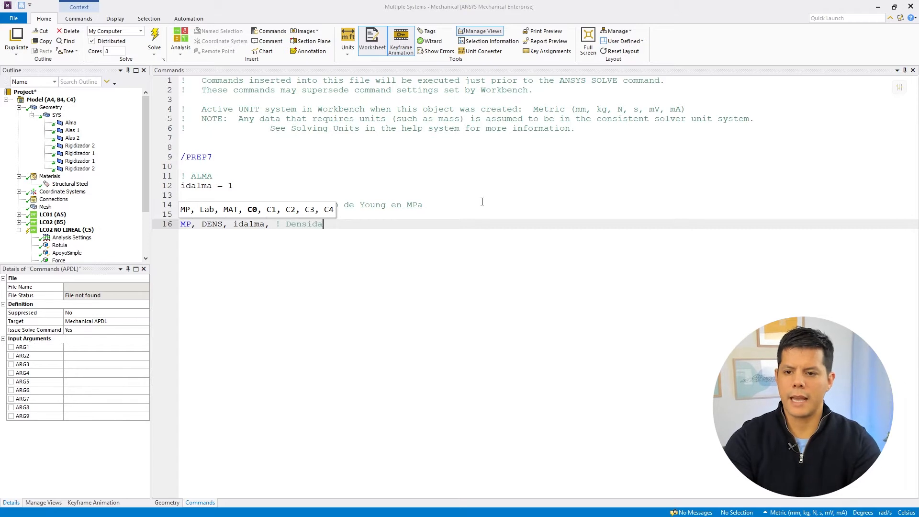
{"action": "type", "text": "d en k"}
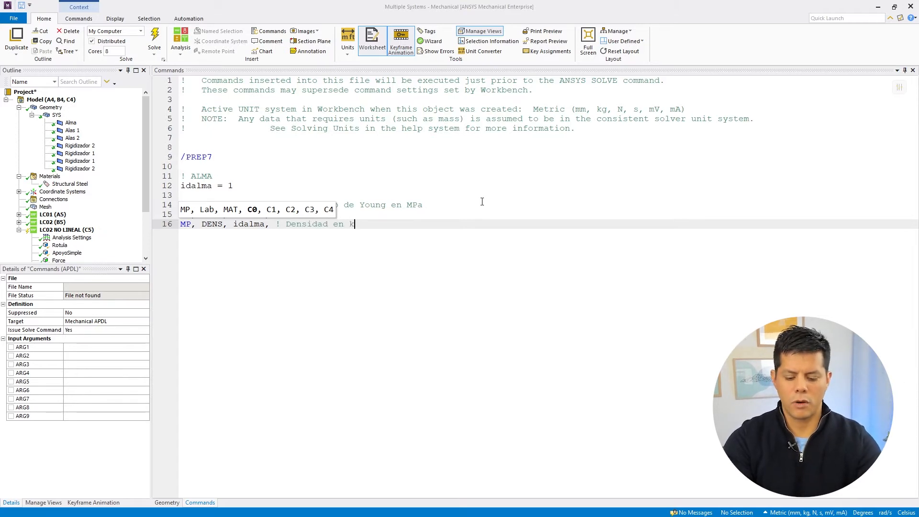
{"action": "type", "text": "g/mm"}
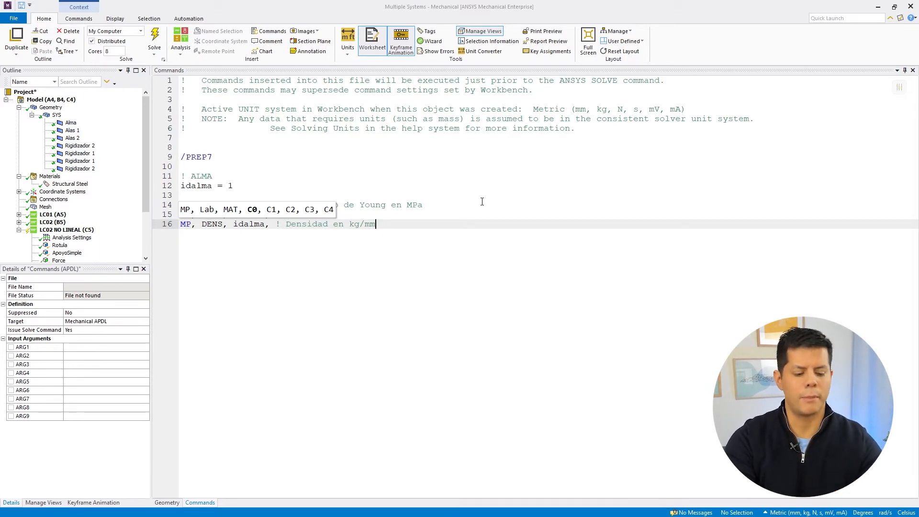
{"action": "type", "text": "**3"}
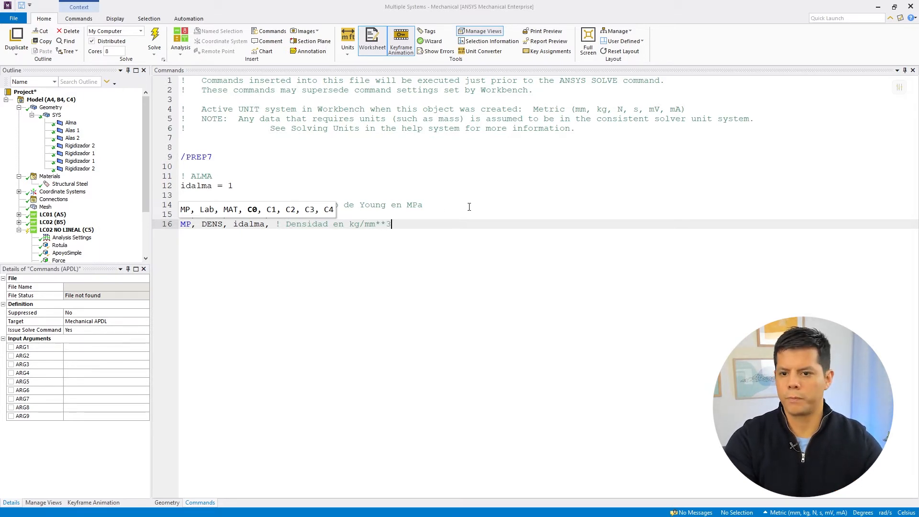
{"action": "left_click", "coordinate": [181, 224]}
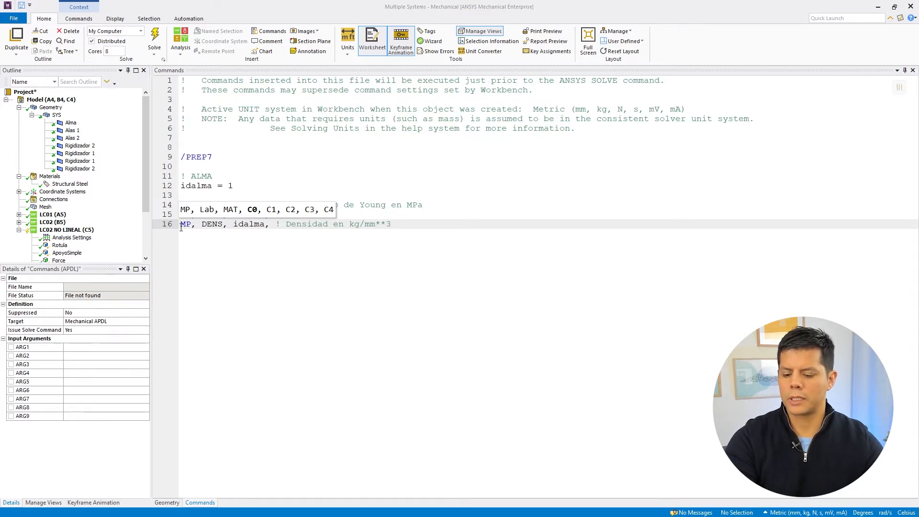
{"action": "type", "text": "!"}
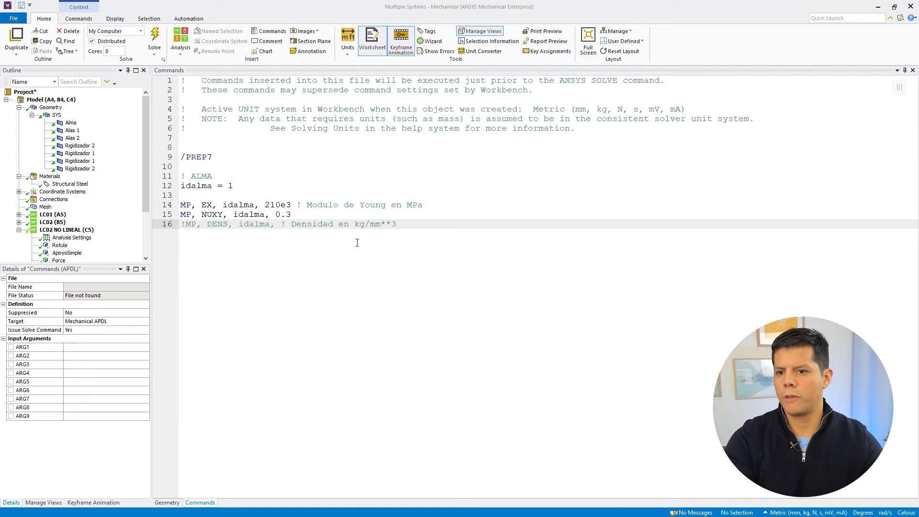
Step: Add the bilinear plasticity command "TB, BISO, idalma" below the commented density line, separated by a blank line
{"action": "left_click", "coordinate": [413, 224]}
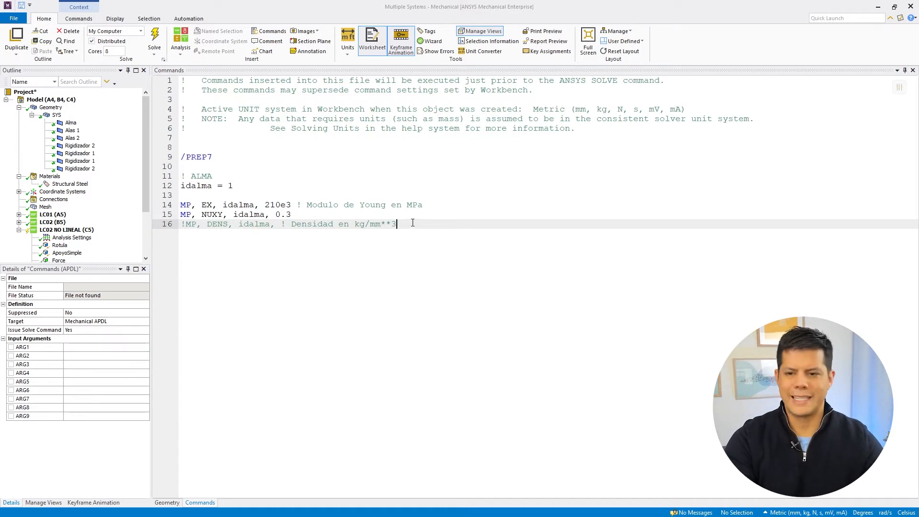
{"action": "key", "text": "Return"}
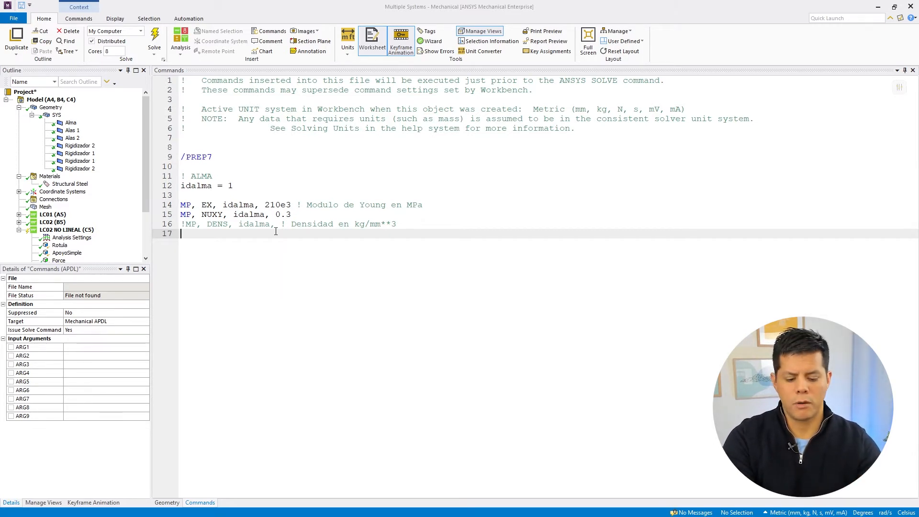
{"action": "key", "text": "Return"}
{"action": "type", "text": "TB"}
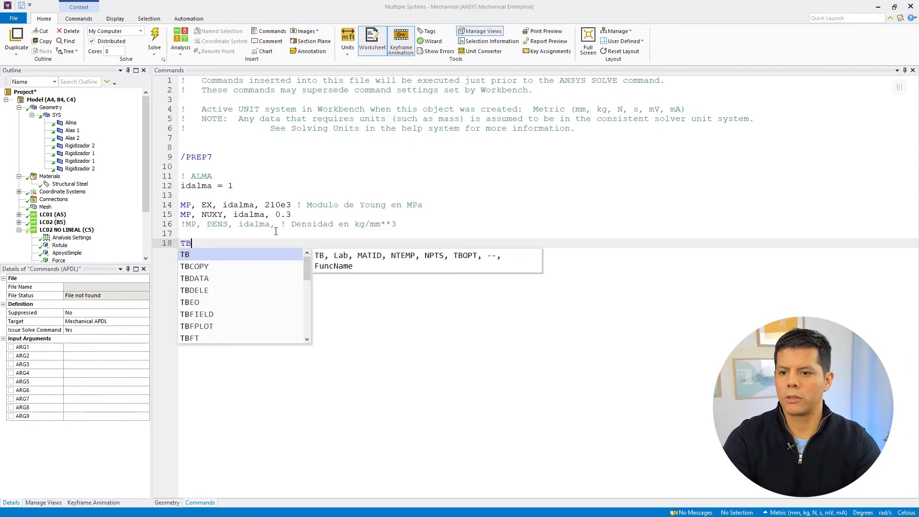
{"action": "type", "text": ", BISO"}
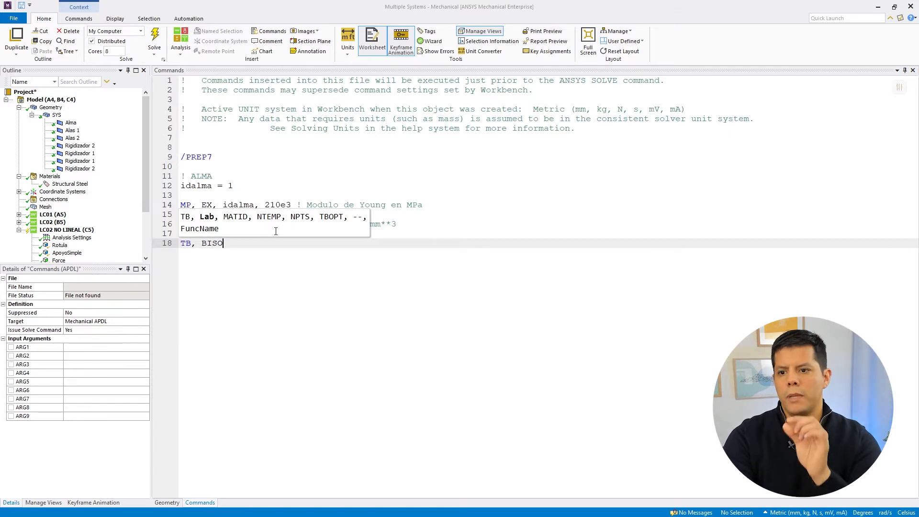
{"action": "type", "text": ", "}
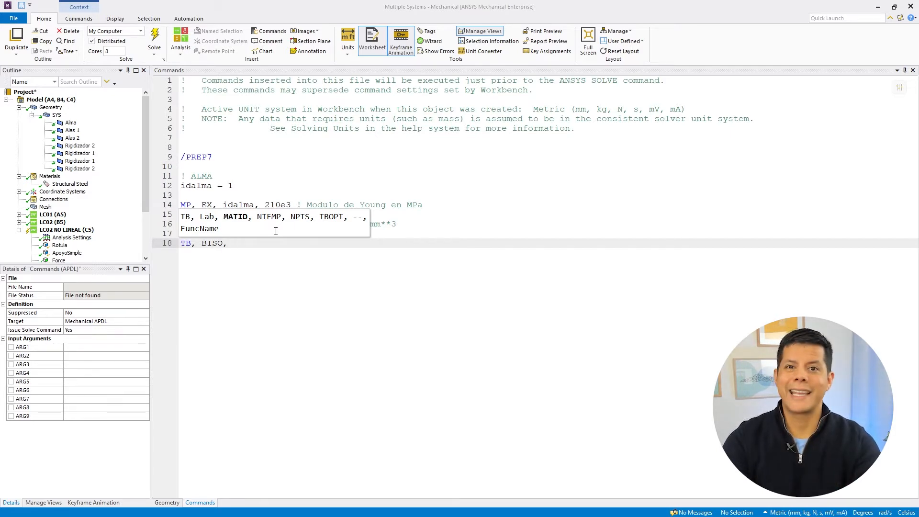
{"action": "type", "text": "idalm"}
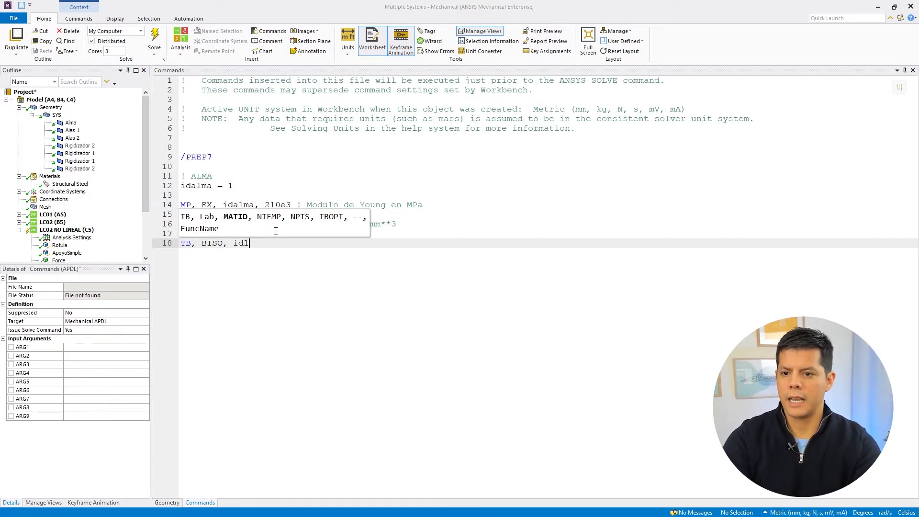
{"action": "type", "text": "a"}
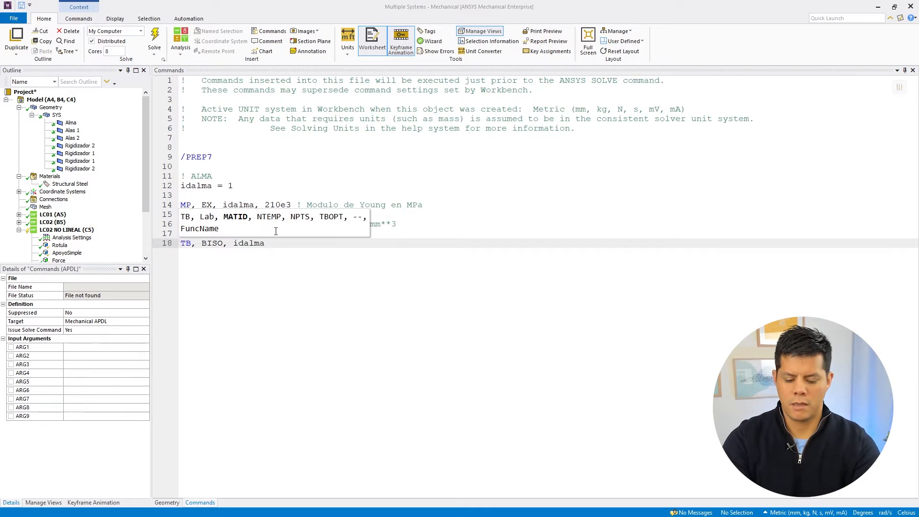
Step: Begin a TBDATA command on the line below TB, BISO, leaving its STLOC argument empty
{"action": "key", "text": "Return"}
{"action": "type", "text": "TB"}
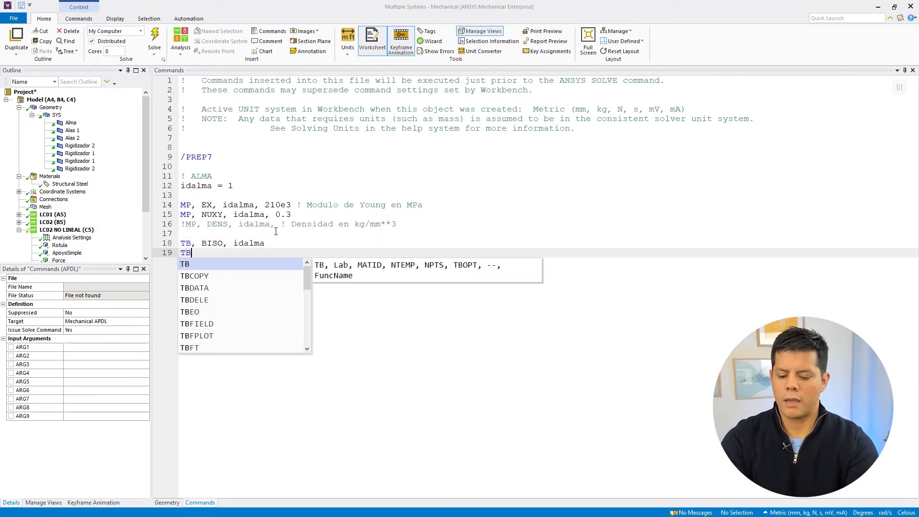
{"action": "type", "text": "DATA,"}
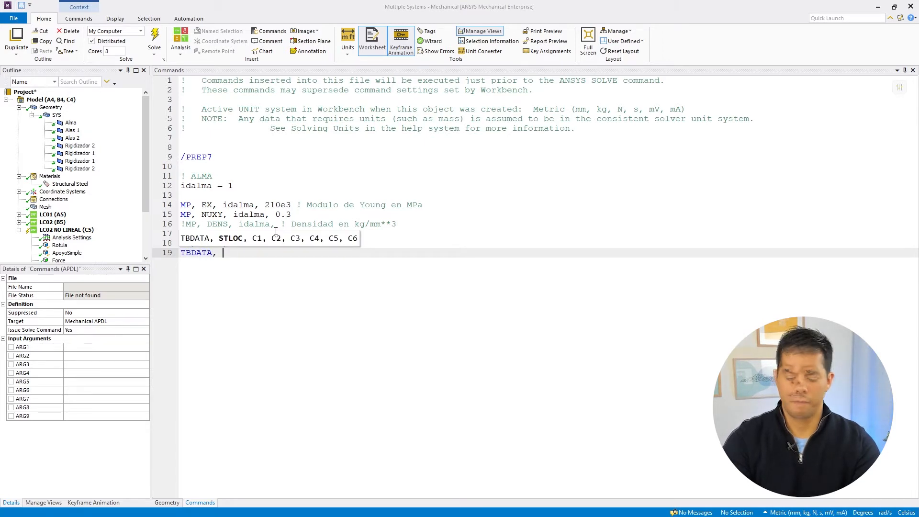
{"action": "type", "text": " ,"}
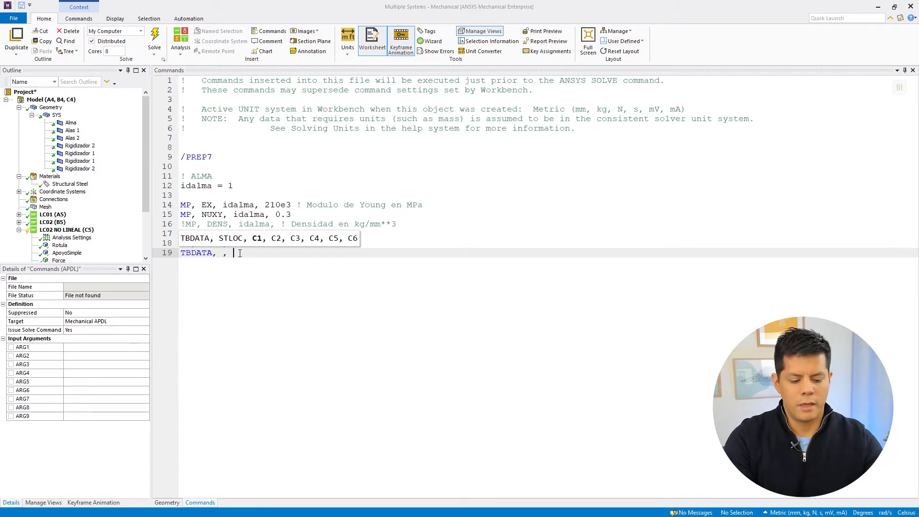
Step: Append "A36" to the ALMA comment and complete the TBDATA command with the constants 250 and 0
{"action": "left_click", "coordinate": [225, 175]}
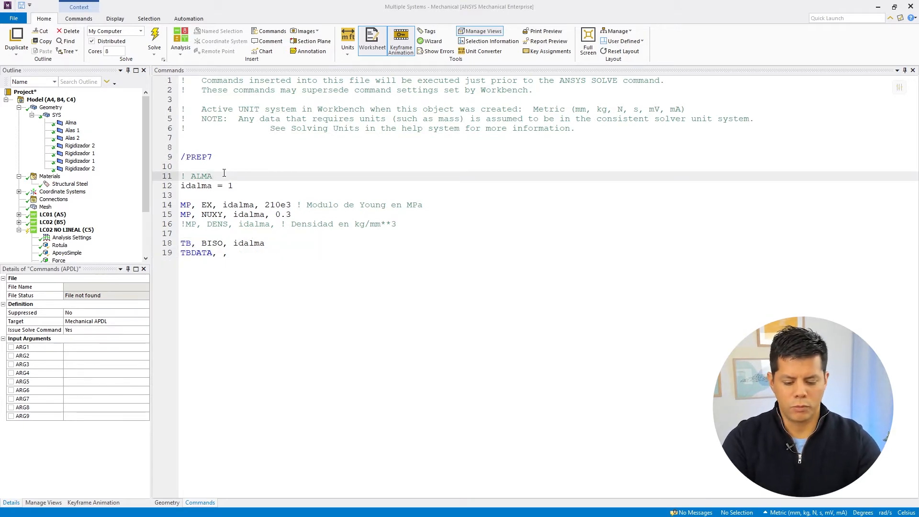
{"action": "type", "text": "A36"}
{"action": "left_click", "coordinate": [236, 253]}
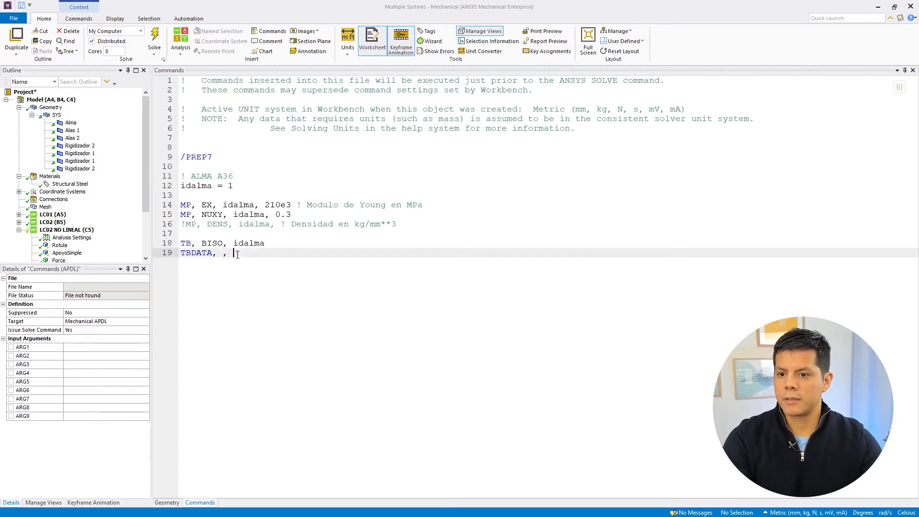
{"action": "type", "text": "250"}
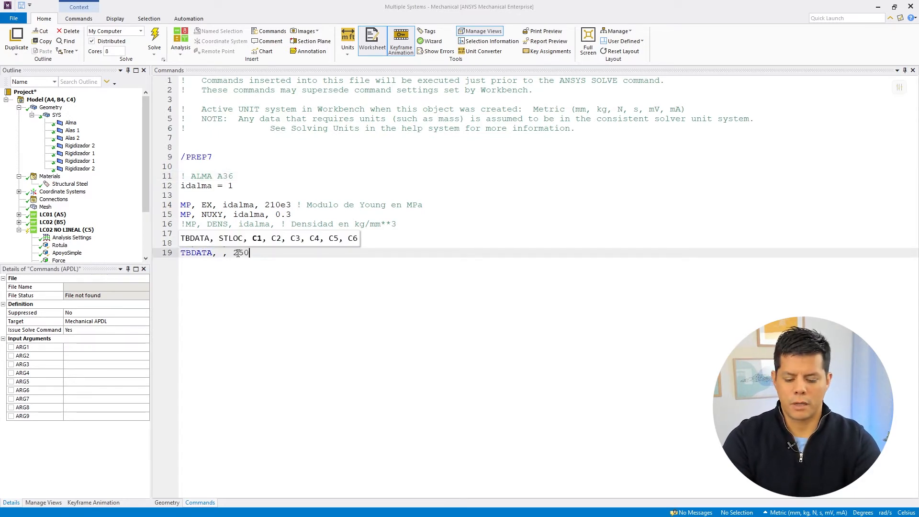
{"action": "type", "text": ", 0 "}
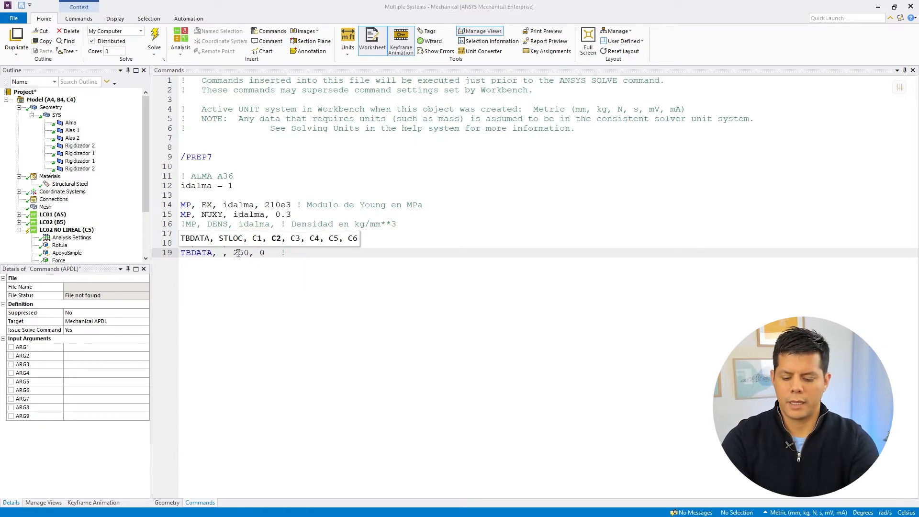
Step: Append the comment "! Sy en MPa modelo elastoplastico perfecto" to the TBDATA line and add blank lines below it
{"action": "type", "text": "  ! Sy en MPa"}
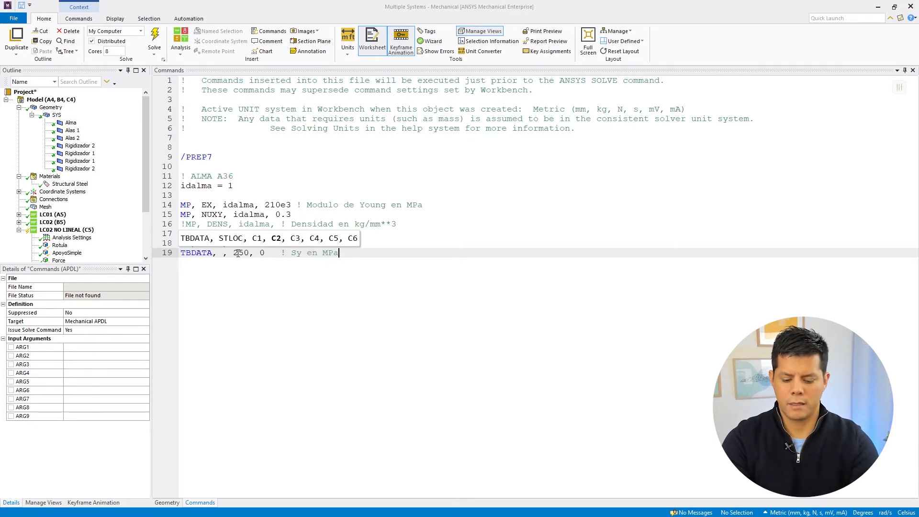
{"action": "type", "text": " modelo ela"}
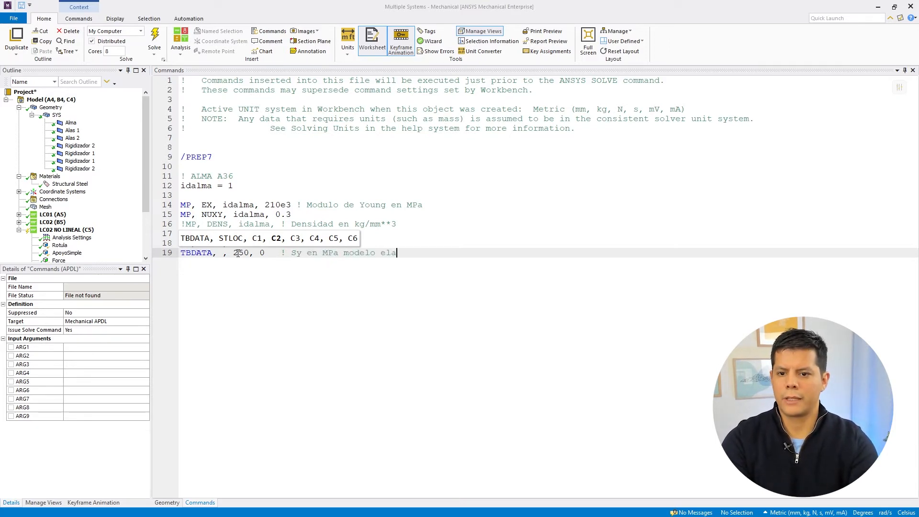
{"action": "type", "text": "stoplast"}
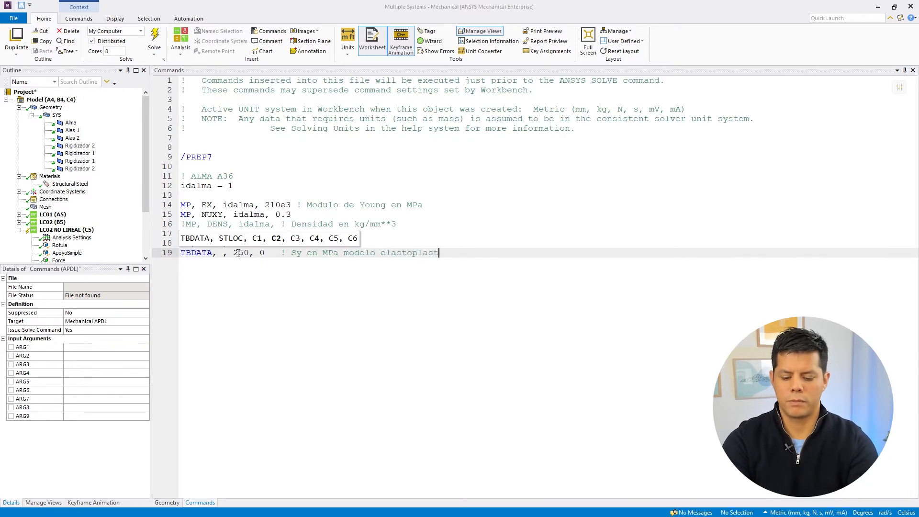
{"action": "type", "text": "ico perfecto"}
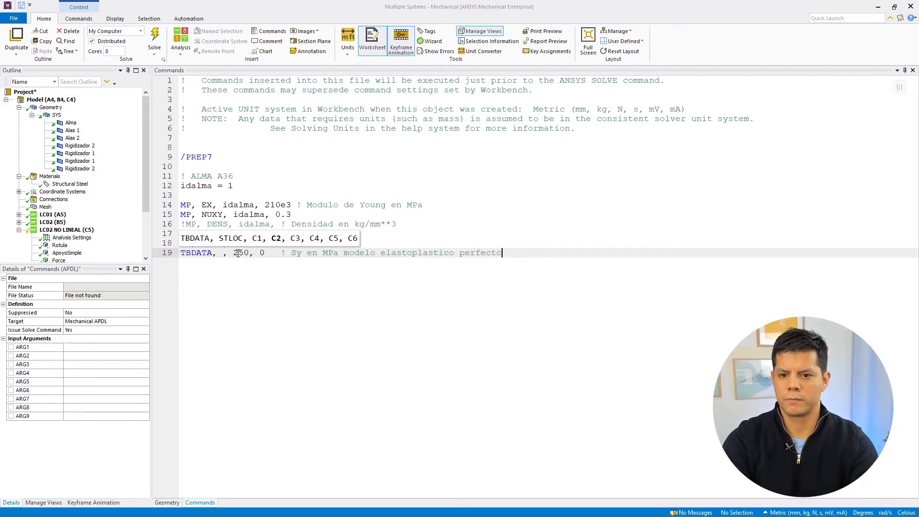
{"action": "key", "text": "Return"}
{"action": "key", "text": "Return"}
{"action": "key", "text": "Return"}
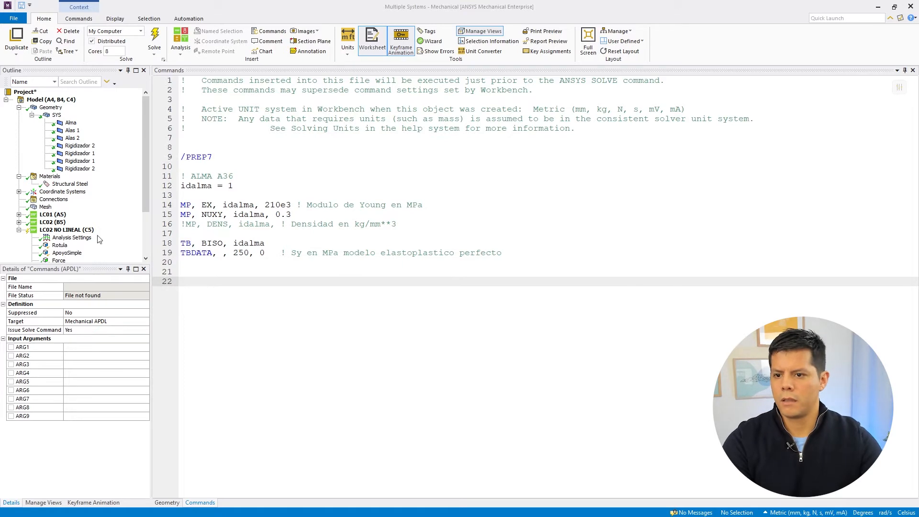
Step: Delete the commented density line and the blank line above TB, BISO so that command directly follows MP, NUXY
{"action": "left_click", "coordinate": [184, 232]}
{"action": "key", "text": "Delete"}
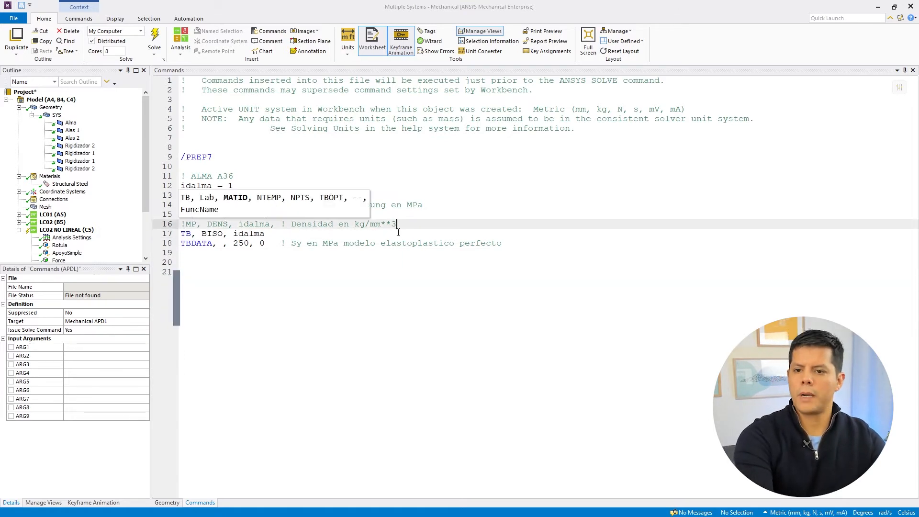
{"action": "left_click_drag", "start_coordinate": [402, 224], "coordinate": [182, 225]}
{"action": "key", "text": "BackSpace"}
{"action": "key", "text": "BackSpace"}
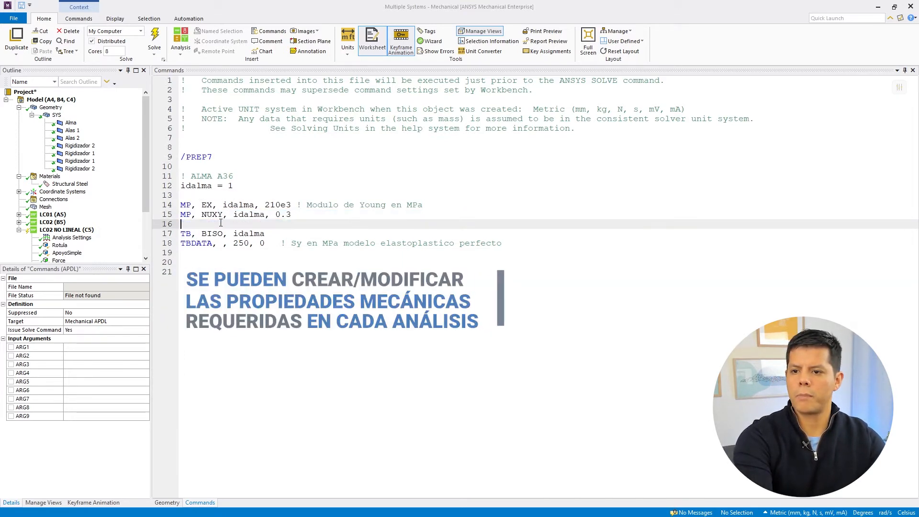
{"action": "left_click", "coordinate": [352, 243]}
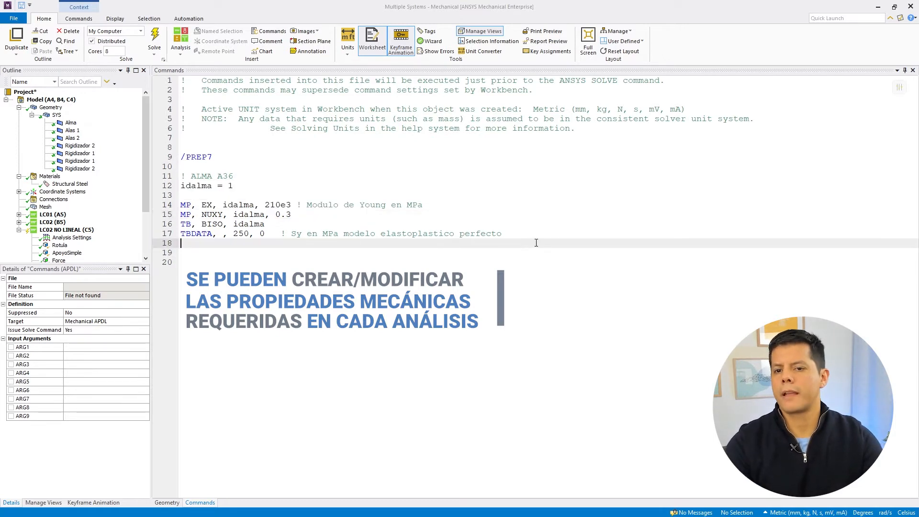
Step: Duplicate the whole ALMA A36 block, from its comment through the TBDATA line, below the original after a blank line
{"action": "left_click", "coordinate": [527, 234]}
{"action": "key", "text": "Return"}
{"action": "key", "text": "Return"}
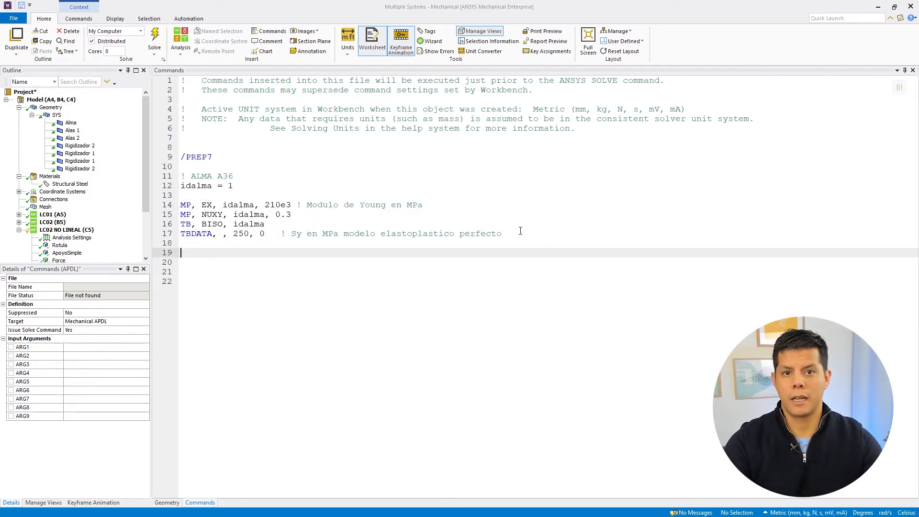
{"action": "left_click_drag", "start_coordinate": [517, 233], "coordinate": [180, 178]}
{"action": "key", "text": "ctrl+c"}
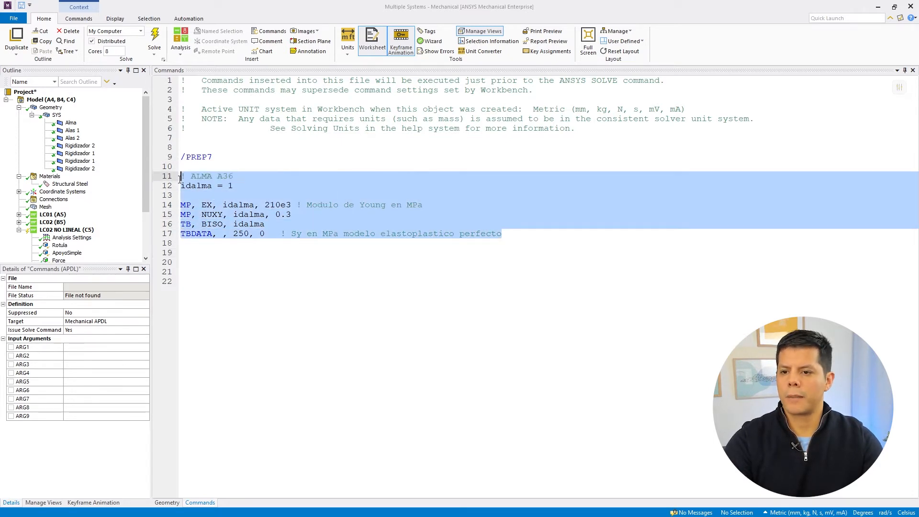
{"action": "left_click", "coordinate": [200, 255]}
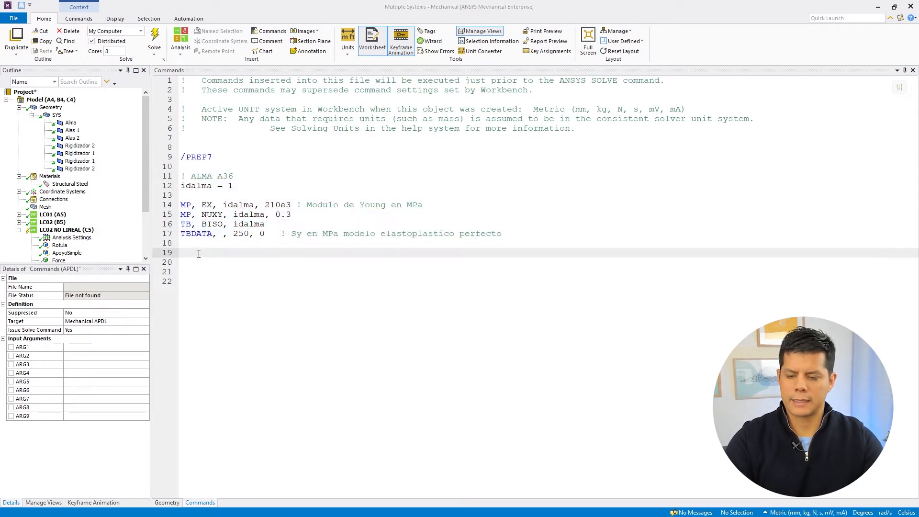
{"action": "key", "text": "ctrl+v"}
Step: Change the copied block's heading comment to "! ALAS A572"
{"action": "double_click", "coordinate": [198, 252]}
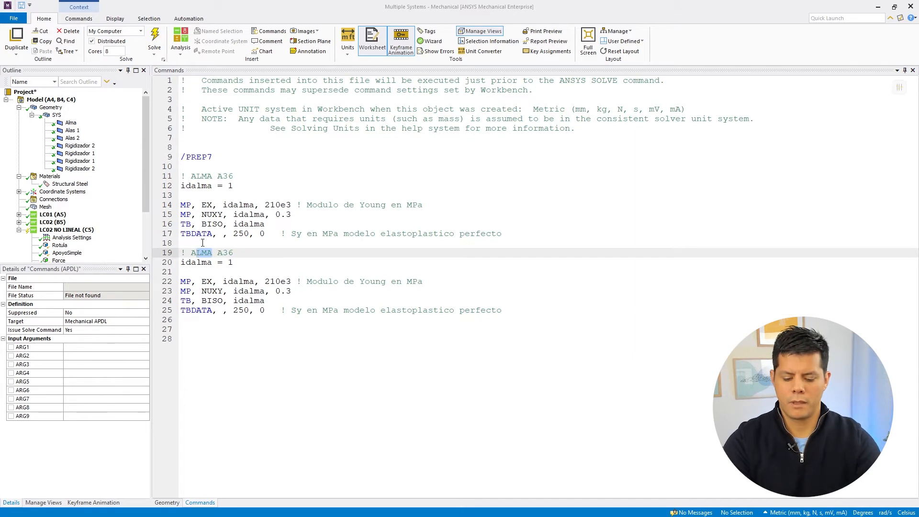
{"action": "type", "text": "LAS"}
{"action": "double_click", "coordinate": [237, 252]}
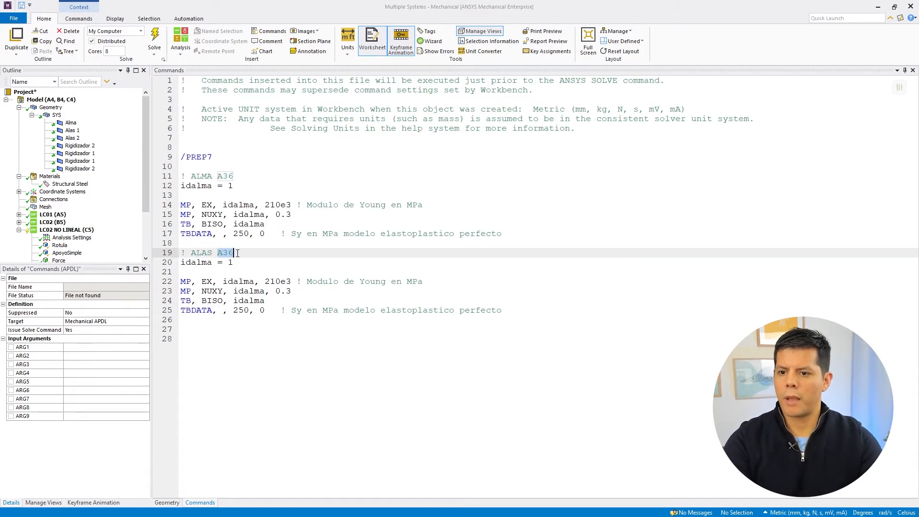
{"action": "type", "text": "A572"}
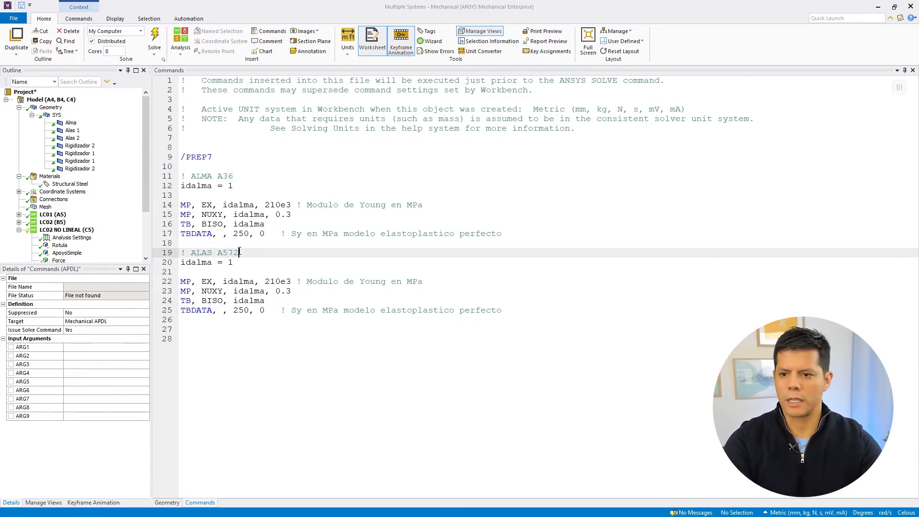
Step: Change the material ID definition in the ALAS A572 block to "idala1 = 2"
{"action": "double_click", "coordinate": [230, 262]}
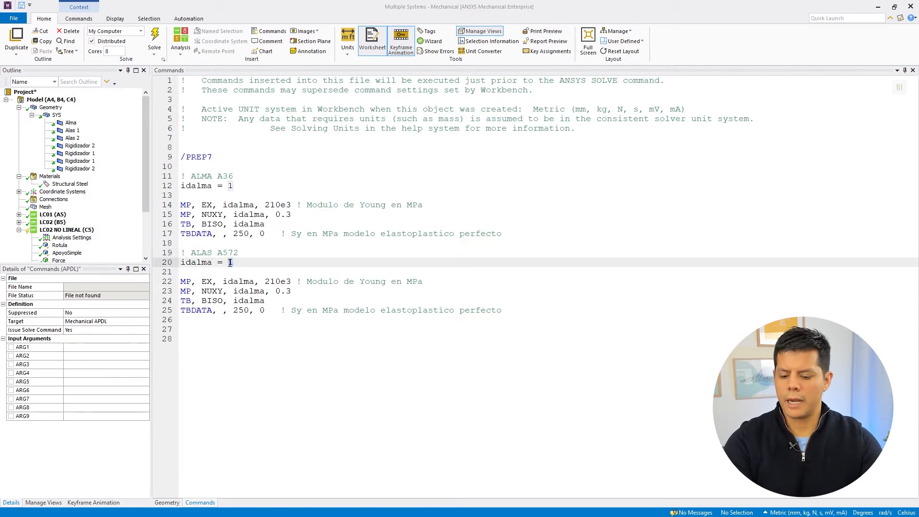
{"action": "type", "text": "2"}
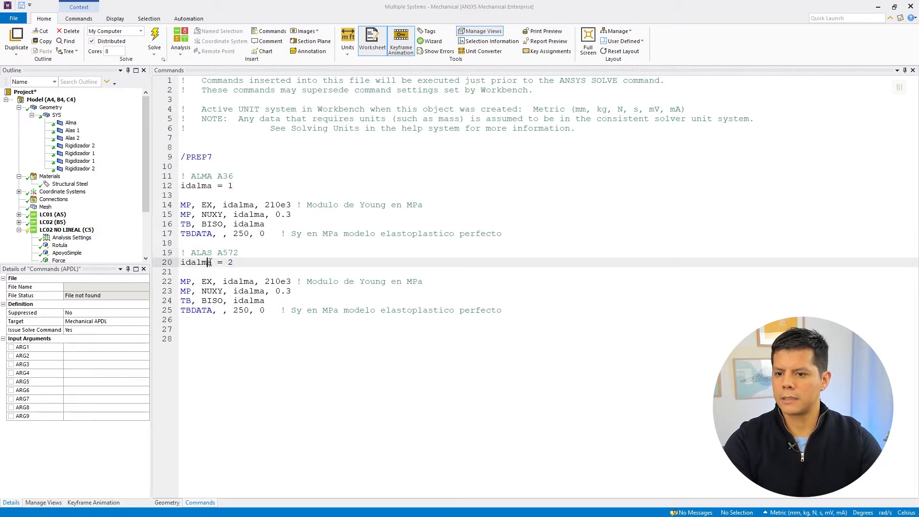
{"action": "left_click", "coordinate": [209, 262]}
{"action": "key", "text": "BackSpace"}
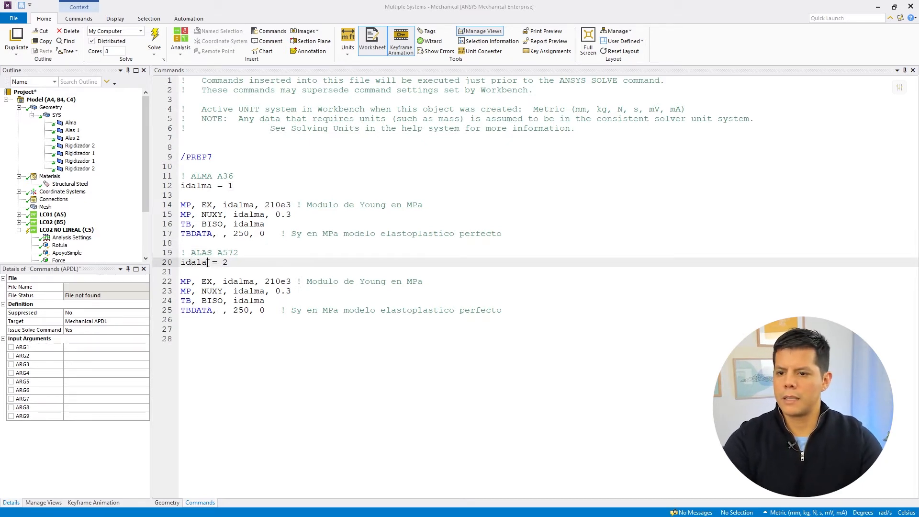
{"action": "type", "text": "1"}
{"action": "left_click", "coordinate": [233, 264]}
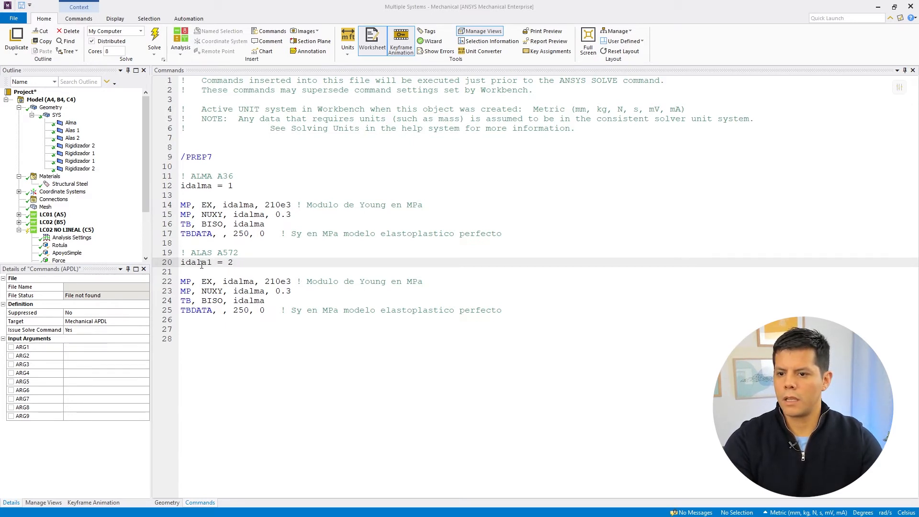
Step: Replace the ID idalma with idala1 in the MP, EX, MP, NUXY and TB, BISO lines of the ALAS A572 block
{"action": "left_click_drag", "start_coordinate": [181, 262], "coordinate": [212, 263]}
{"action": "key", "text": "ctrl+c"}
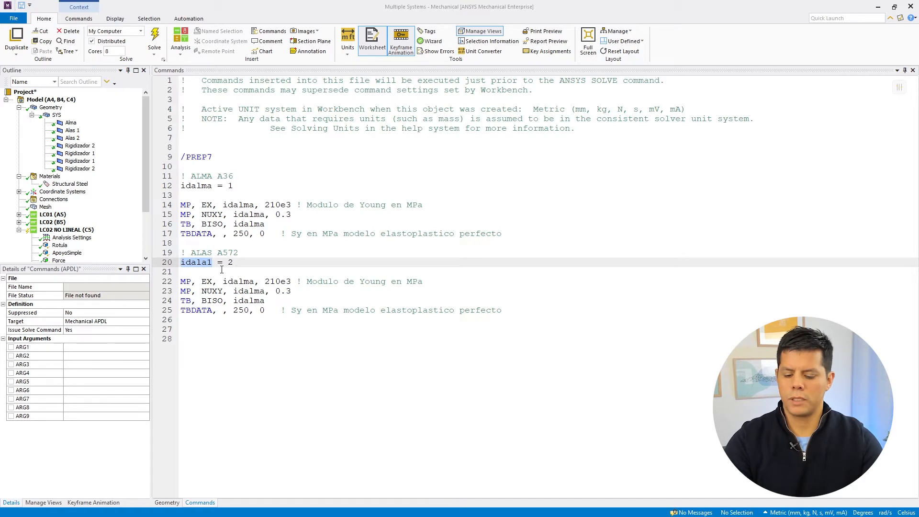
{"action": "double_click", "coordinate": [229, 281]}
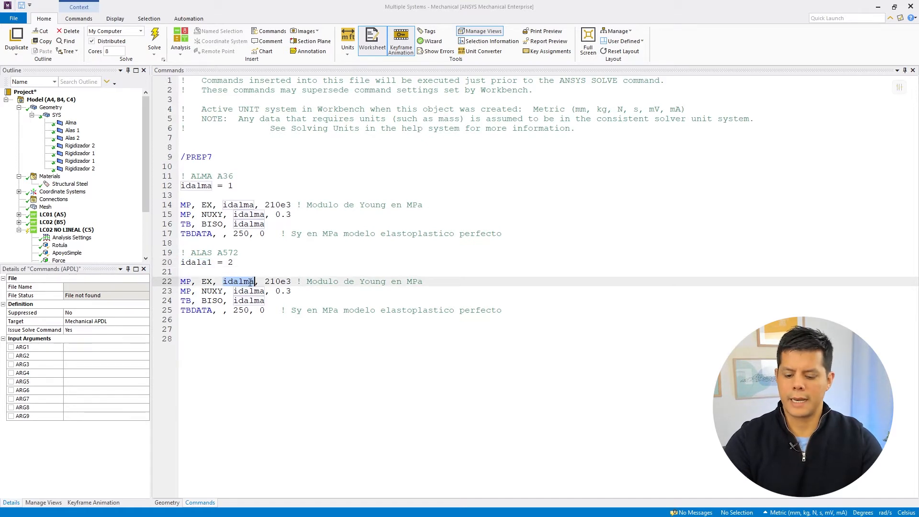
{"action": "key", "text": "ctrl+v"}
{"action": "double_click", "coordinate": [247, 291]}
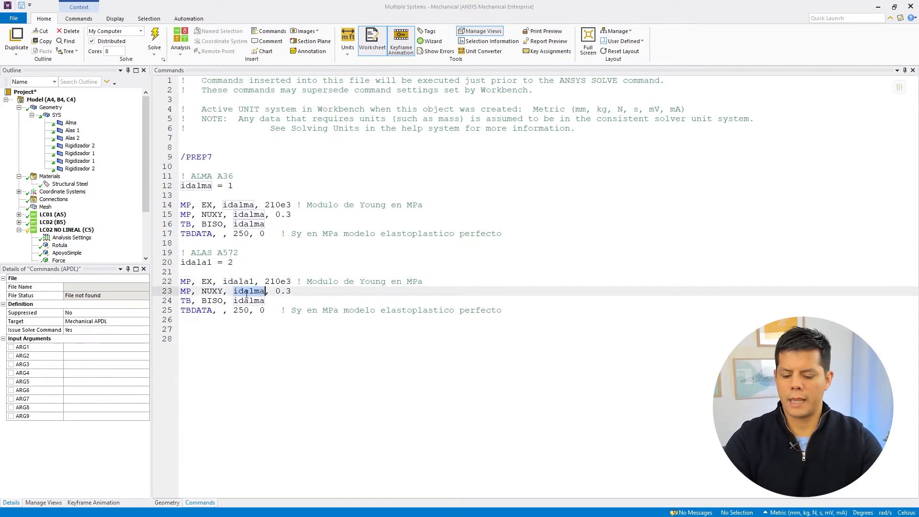
{"action": "key", "text": "ctrl+v"}
{"action": "double_click", "coordinate": [244, 300]}
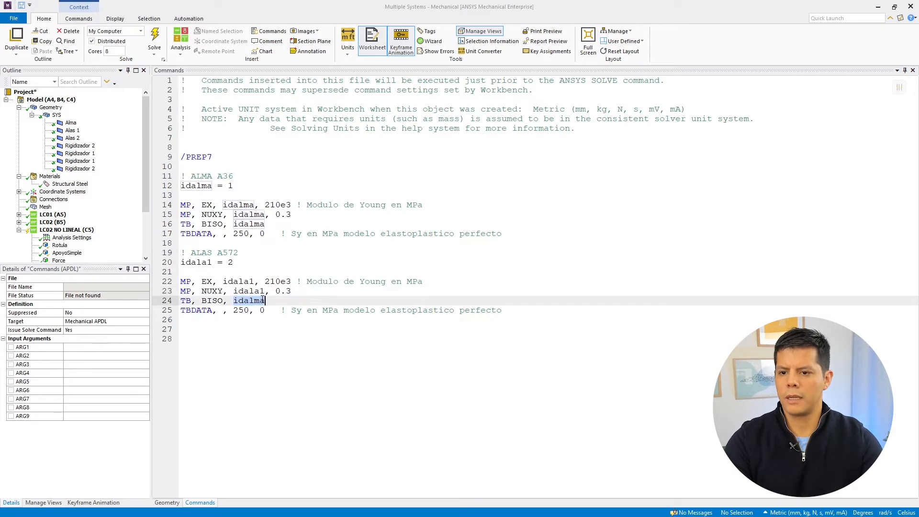
{"action": "key", "text": "ctrl+v"}
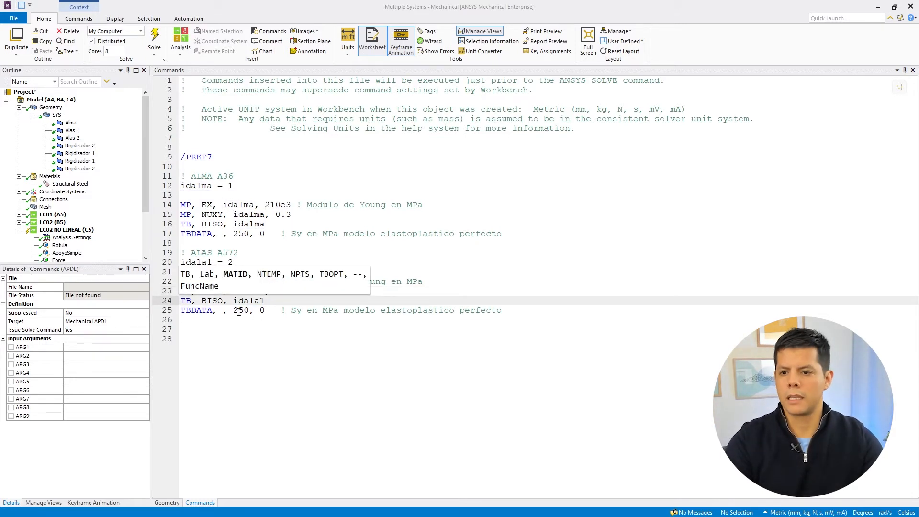
Step: Set the yield strength in the ALAS A572 block's TBDATA line to 345
{"action": "left_click", "coordinate": [224, 311]}
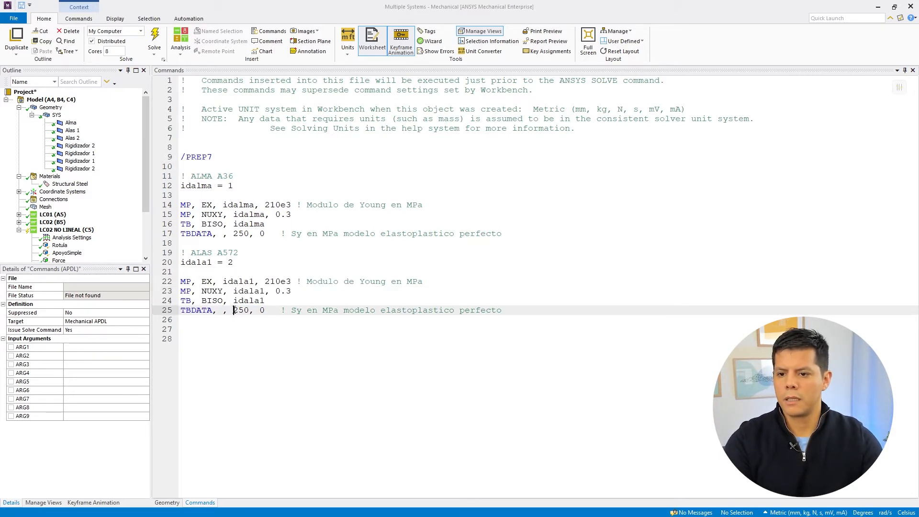
{"action": "left_click_drag", "start_coordinate": [234, 310], "coordinate": [248, 310]}
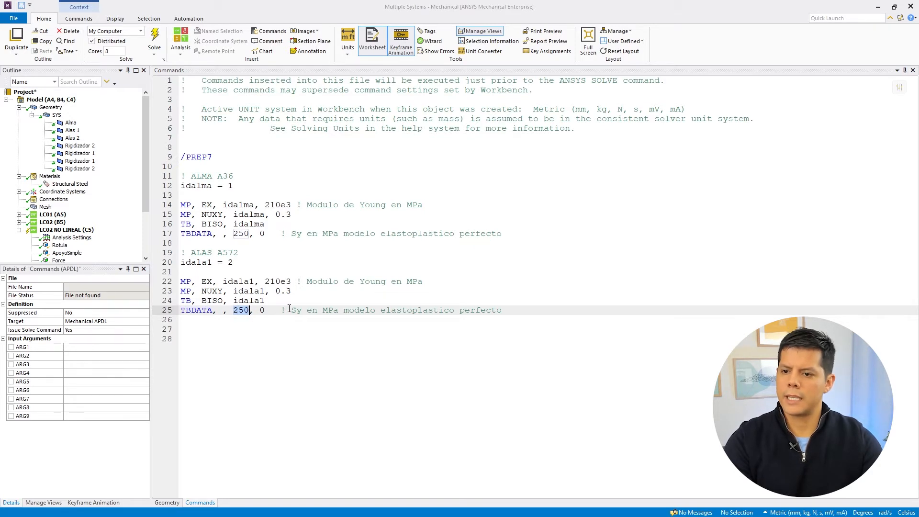
{"action": "type", "text": "345"}
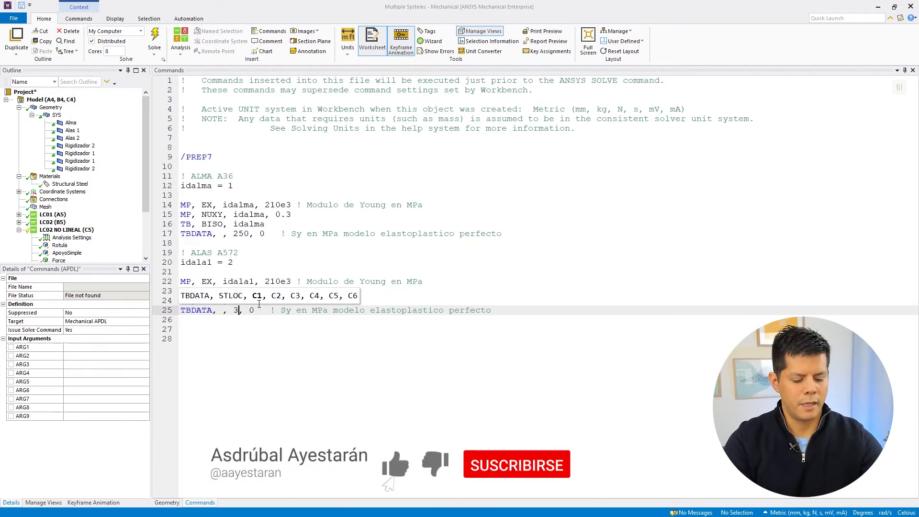
Step: Duplicate the whole ALAS A572 block, from its comment through the TBDATA line, below the original after a blank line
{"action": "left_click", "coordinate": [535, 314]}
{"action": "key", "text": "Return"}
{"action": "key", "text": "Return"}
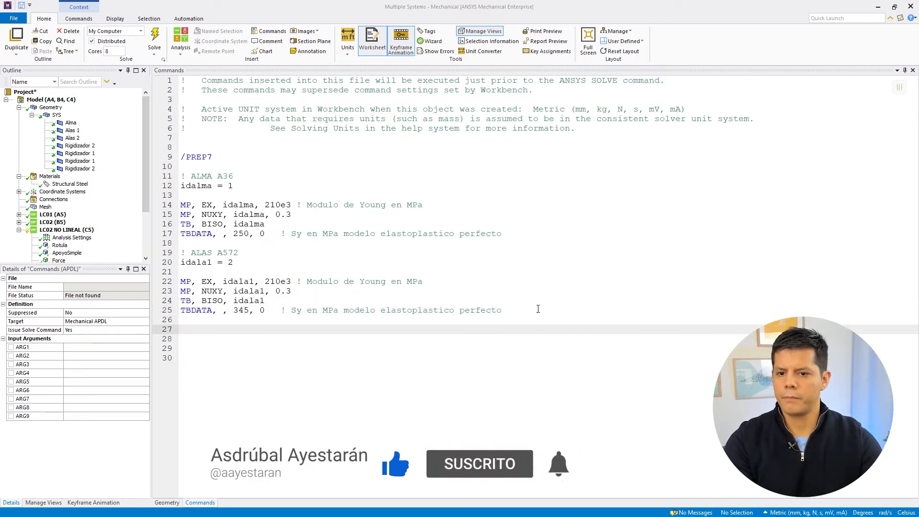
{"action": "left_click_drag", "start_coordinate": [537, 311], "coordinate": [185, 254]}
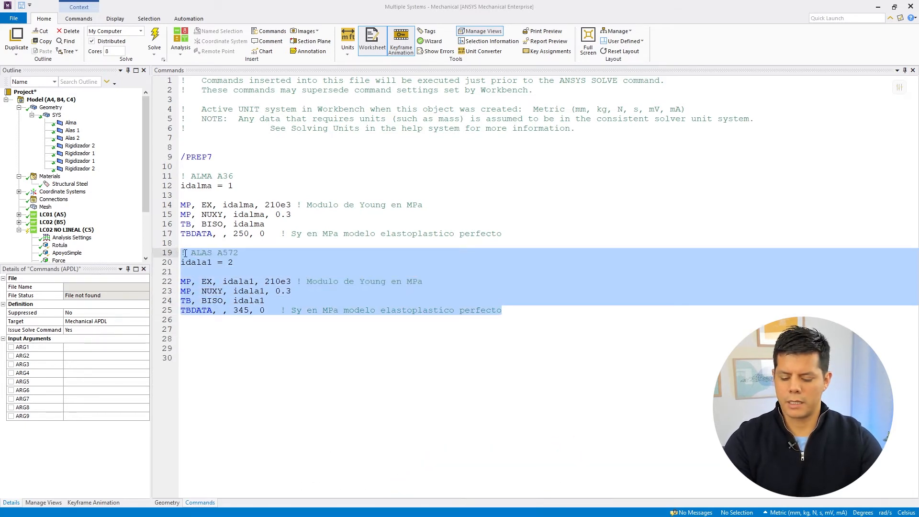
{"action": "key", "text": "ctrl+c"}
{"action": "left_click", "coordinate": [216, 333]}
{"action": "key", "text": "ctrl+v"}
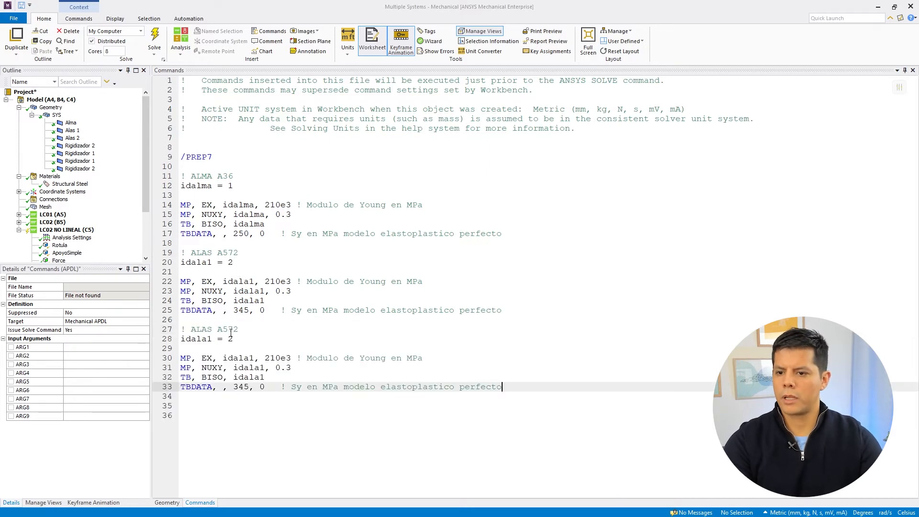
Step: Change the material ID definition in the second ALAS A572 block to "idala2 = 3"
{"action": "left_click", "coordinate": [208, 338]}
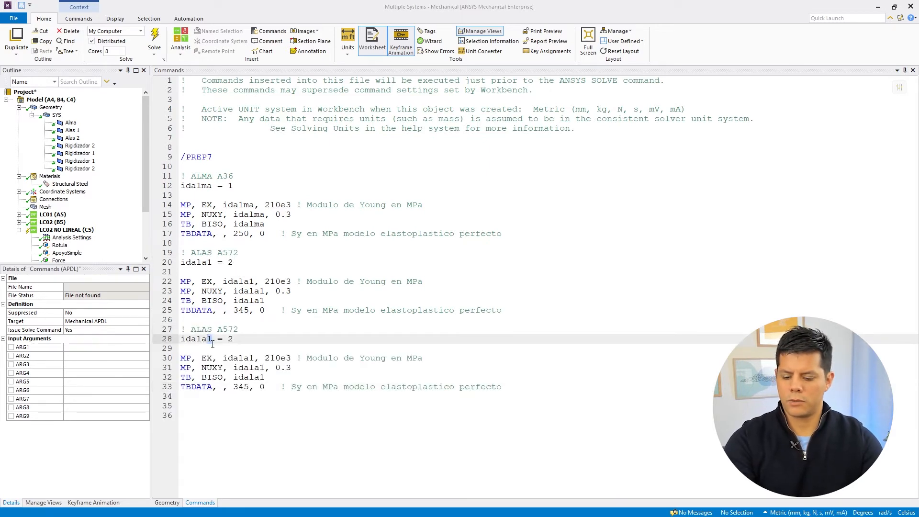
{"action": "type", "text": "2"}
{"action": "double_click", "coordinate": [230, 339]}
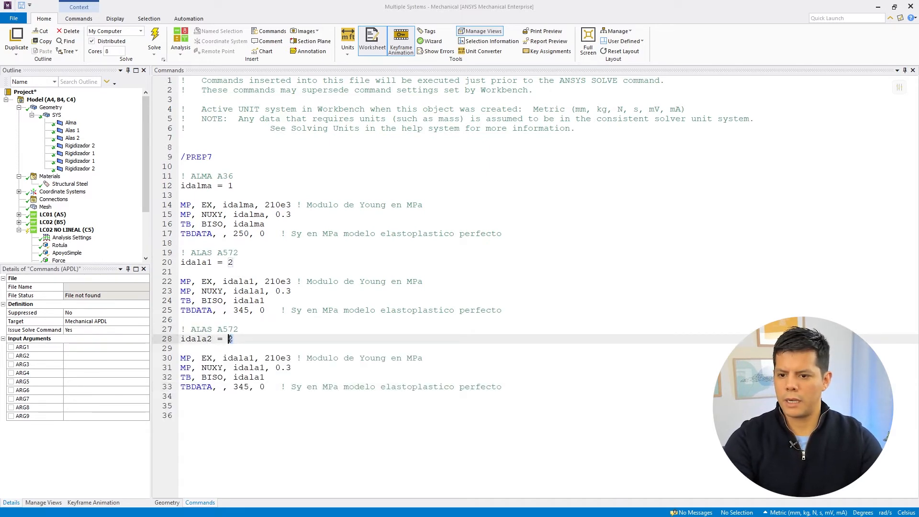
{"action": "type", "text": "3"}
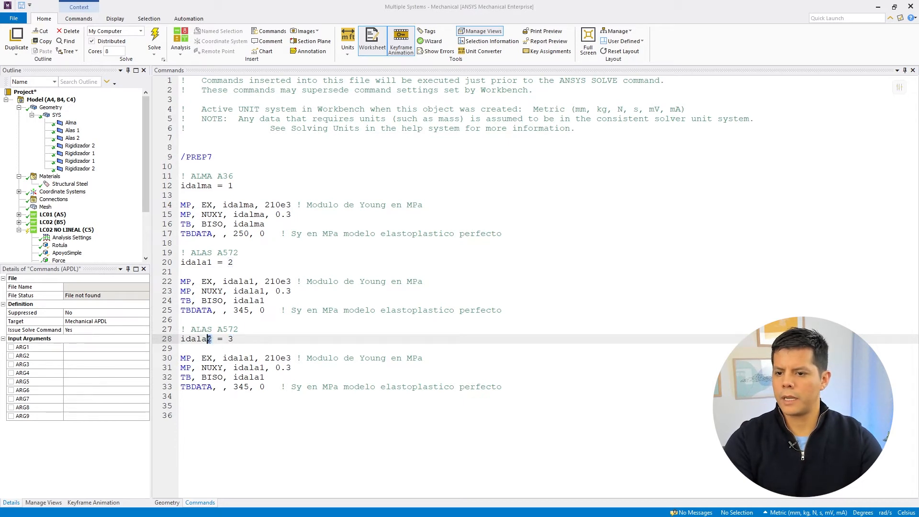
Step: Change idala1 to idala2 in the second ALAS A572 block's MP, EX, MP, NUXY and TB, BISO lines, and add blank lines below the block
{"action": "left_click_drag", "start_coordinate": [253, 359], "coordinate": [265, 377]}
{"action": "type", "text": "2"}
{"action": "left_click", "coordinate": [262, 367]}
{"action": "type", "text": "2"}
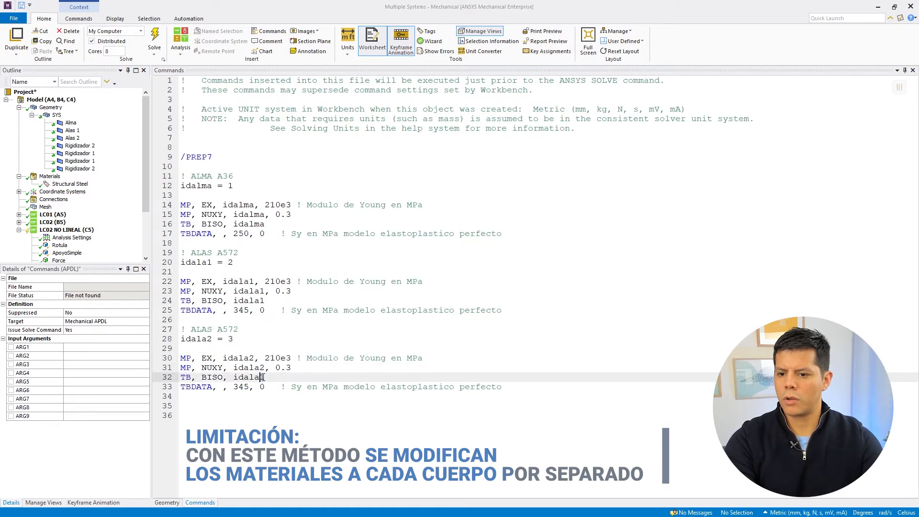
{"action": "type", "text": "2"}
{"action": "left_click", "coordinate": [290, 388]}
{"action": "left_click", "coordinate": [536, 393]}
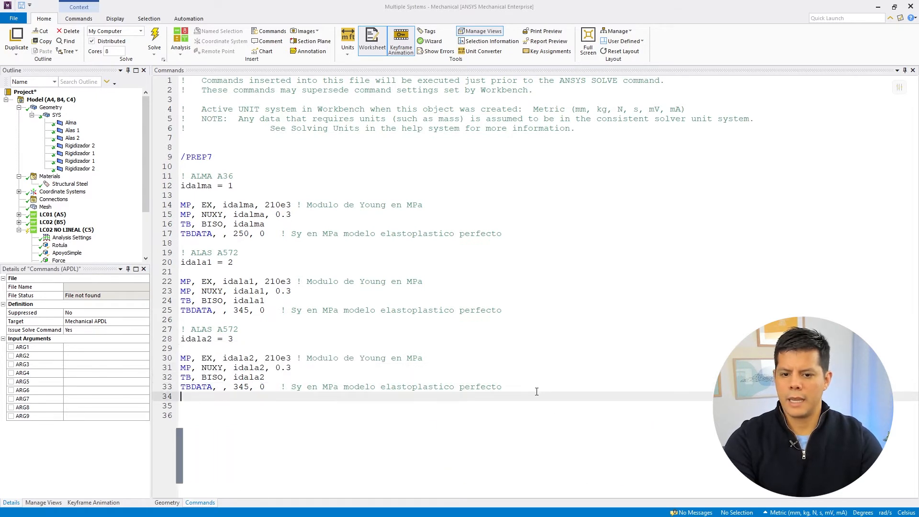
{"action": "key", "text": "Return"}
{"action": "key", "text": "Return"}
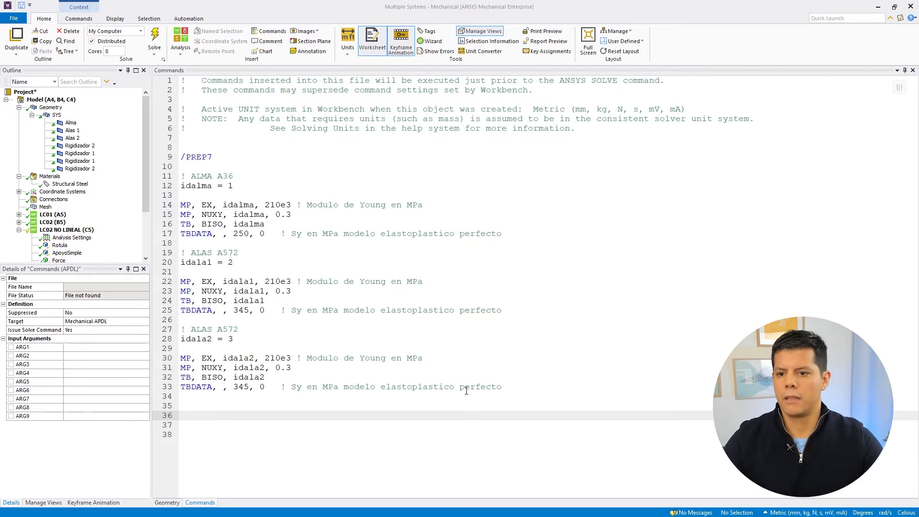
Step: Set the Young's modulus to 195e3 in the MP, EX lines of both ALAS A572 blocks
{"action": "left_click", "coordinate": [271, 358]}
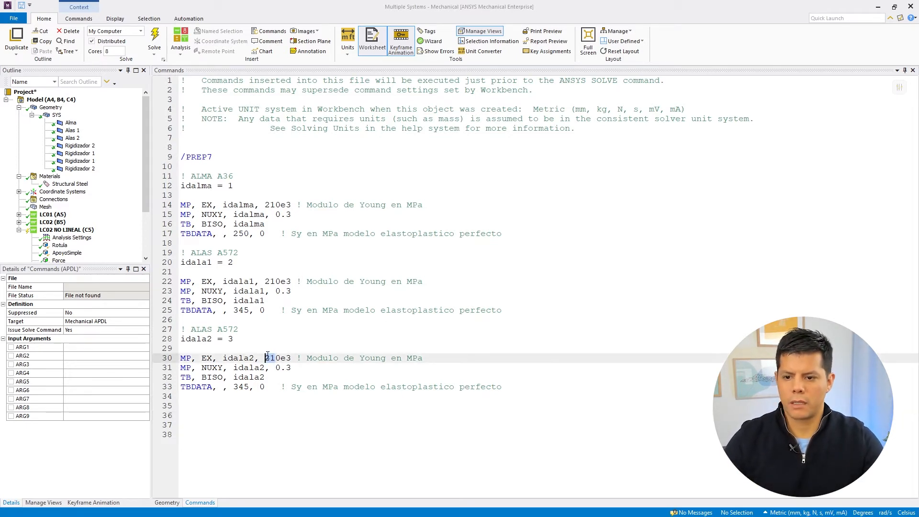
{"action": "key", "text": "BackSpace"}
{"action": "type", "text": "95"}
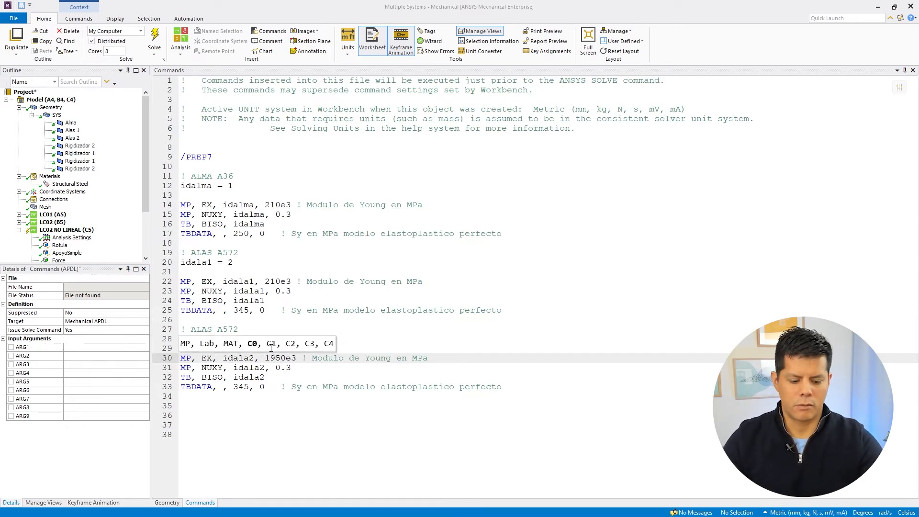
{"action": "key", "text": "Delete"}
{"action": "left_click_drag", "start_coordinate": [265, 281], "coordinate": [281, 282]}
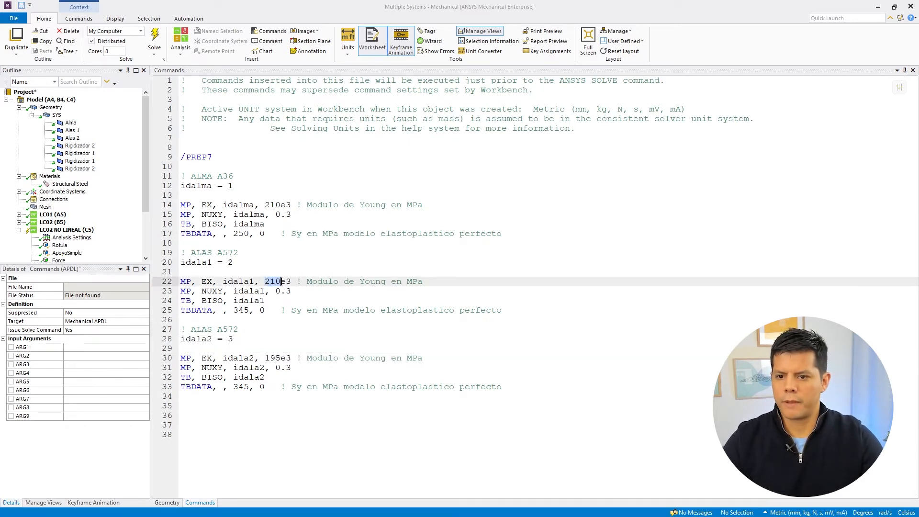
{"action": "type", "text": "195"}
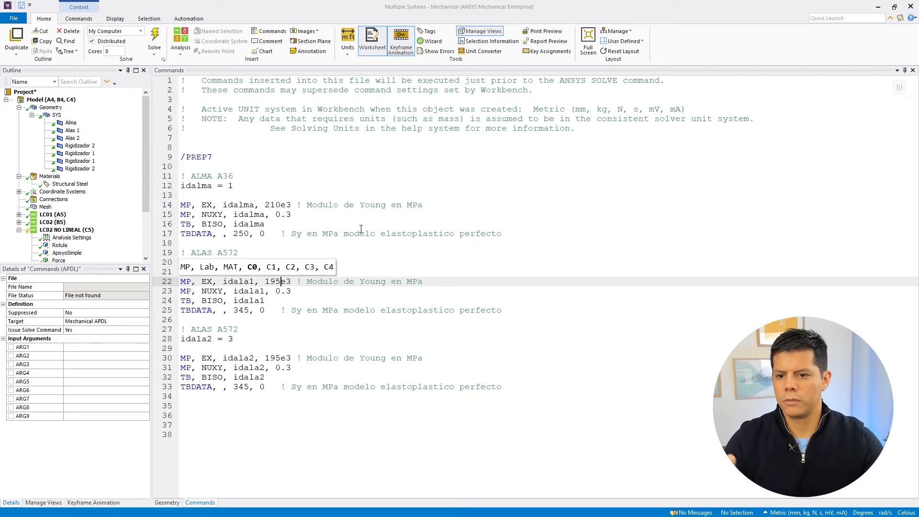
{"action": "left_click", "coordinate": [361, 228]}
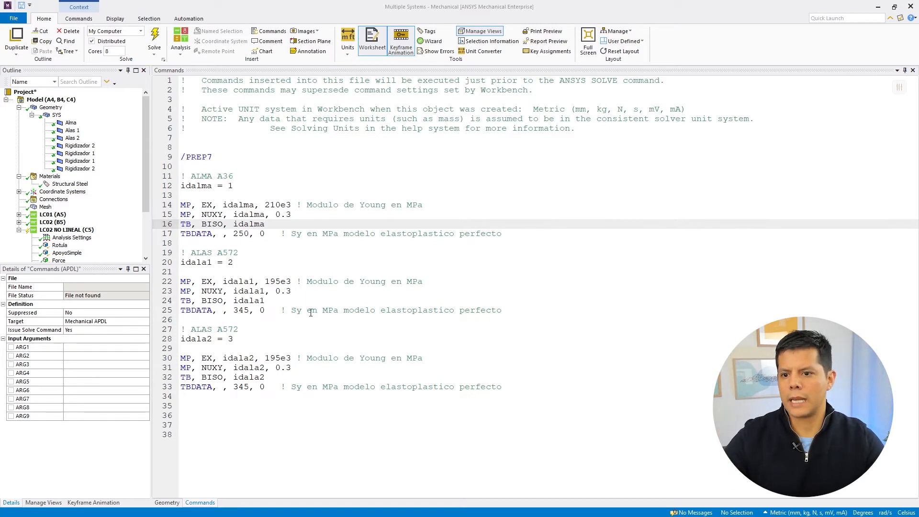
{"action": "left_click", "coordinate": [307, 292]}
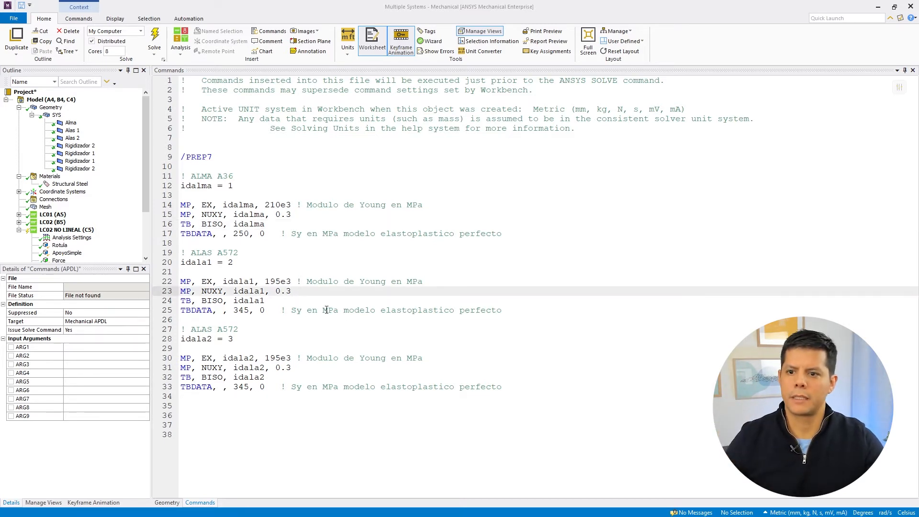
{"action": "left_click", "coordinate": [251, 196]}
Step: Add the /SOLU command after the last material block, separated by a blank line
{"action": "left_click", "coordinate": [518, 387]}
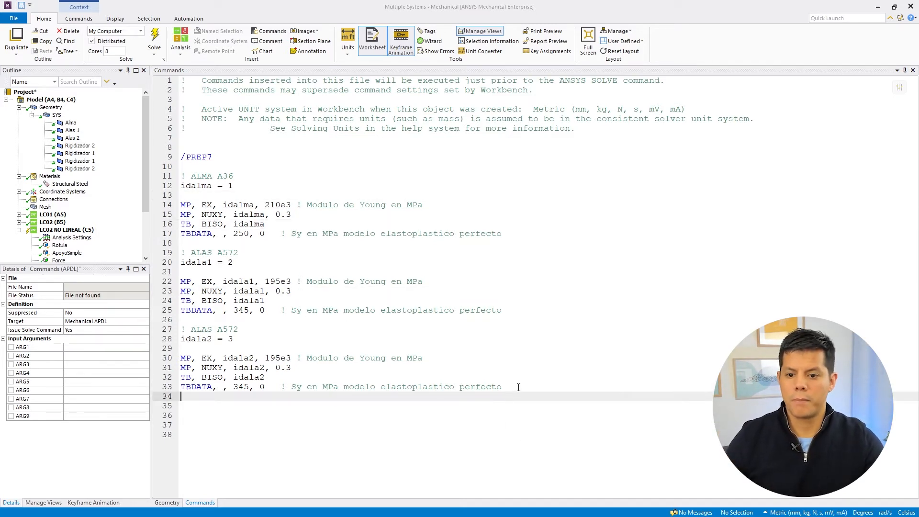
{"action": "key", "text": "Return"}
{"action": "key", "text": "Return"}
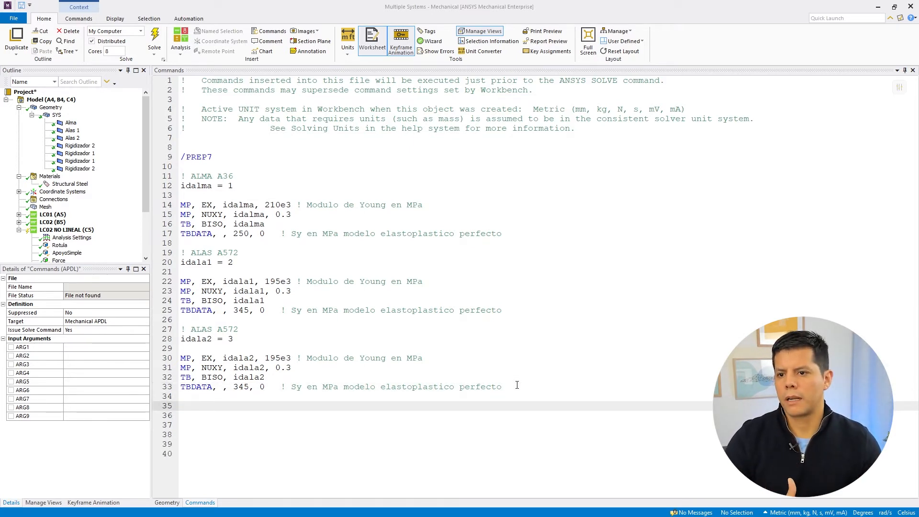
{"action": "type", "text": "/SOLU"}
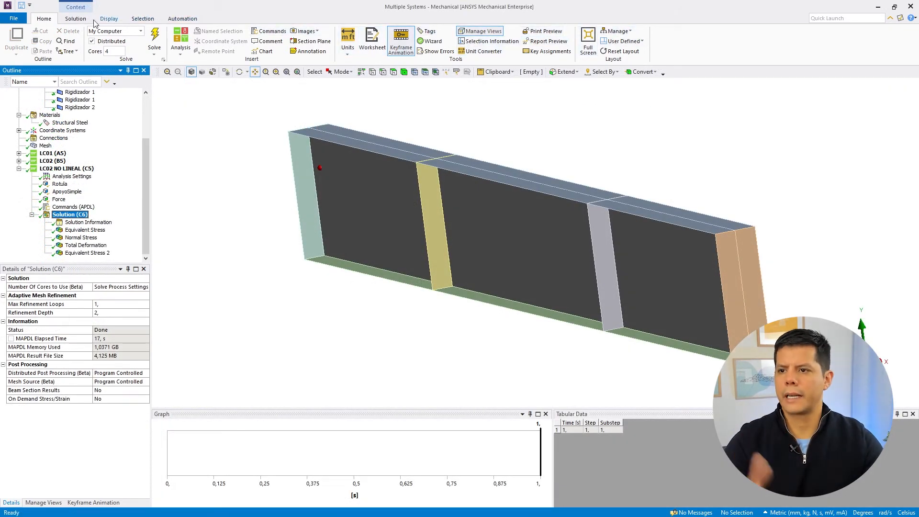
Step: Split the graphics display into two horizontal viewports
{"action": "left_click", "coordinate": [75, 18]}
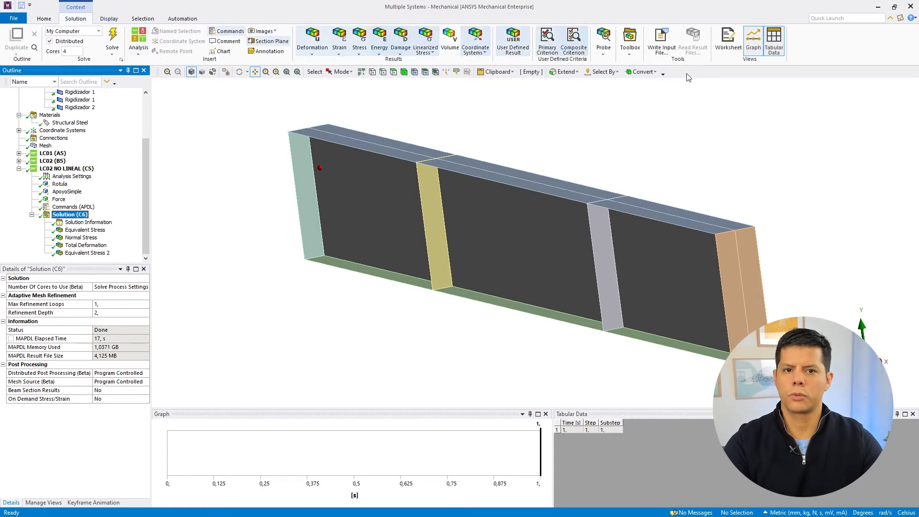
{"action": "left_click", "coordinate": [108, 19]}
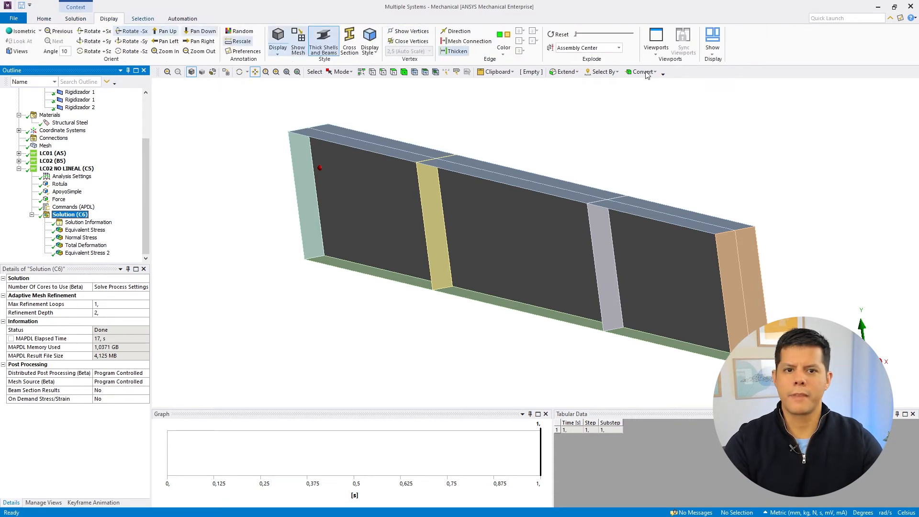
{"action": "left_click", "coordinate": [712, 43]}
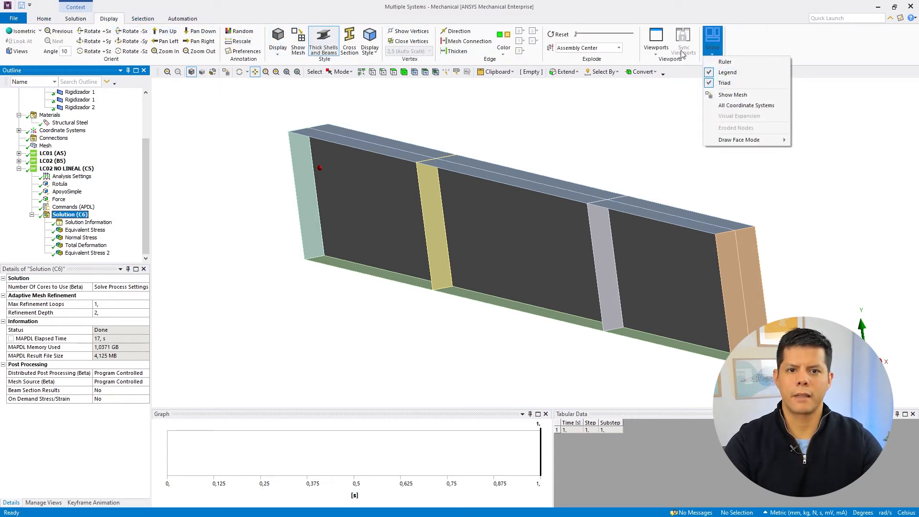
{"action": "left_click", "coordinate": [663, 54]}
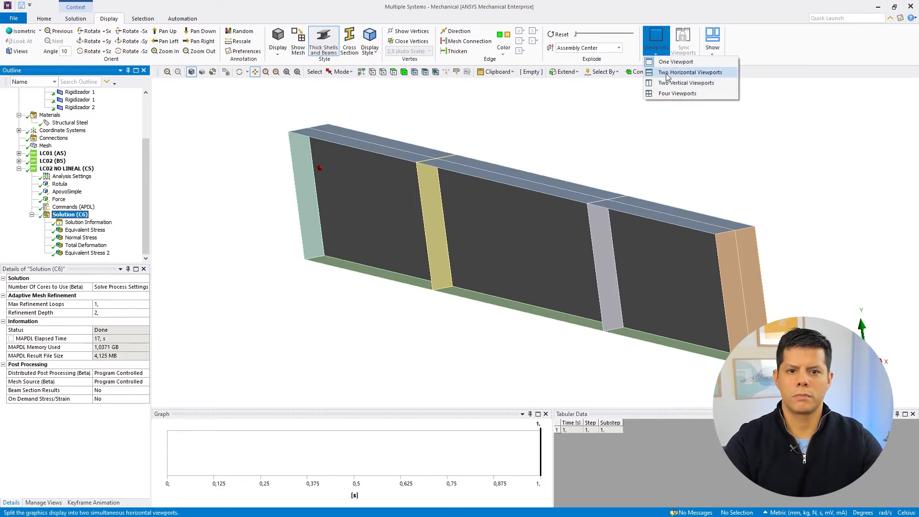
{"action": "left_click", "coordinate": [668, 72]}
{"action": "left_click", "coordinate": [541, 84]}
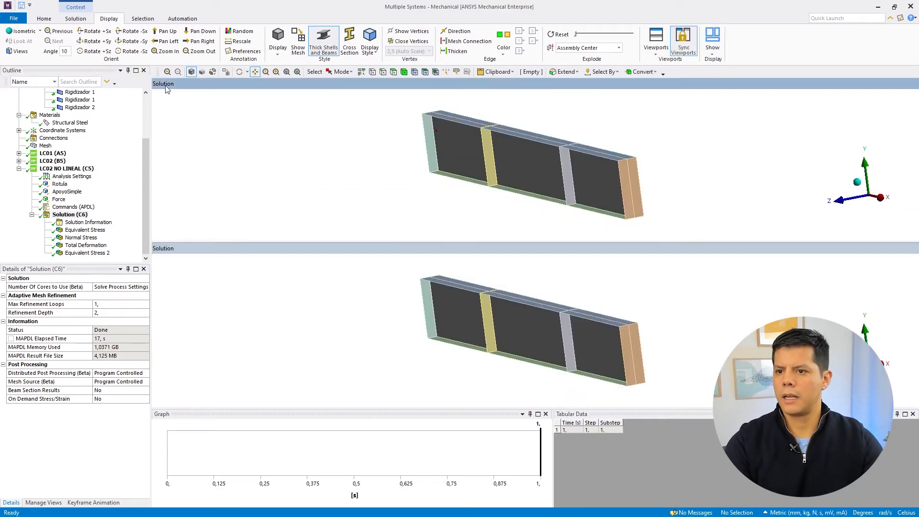
Step: Show the Equivalent Stress 2 result of LC02 in the upper viewport and turn the synced views to look along the Z axis
{"action": "left_click", "coordinate": [19, 161]}
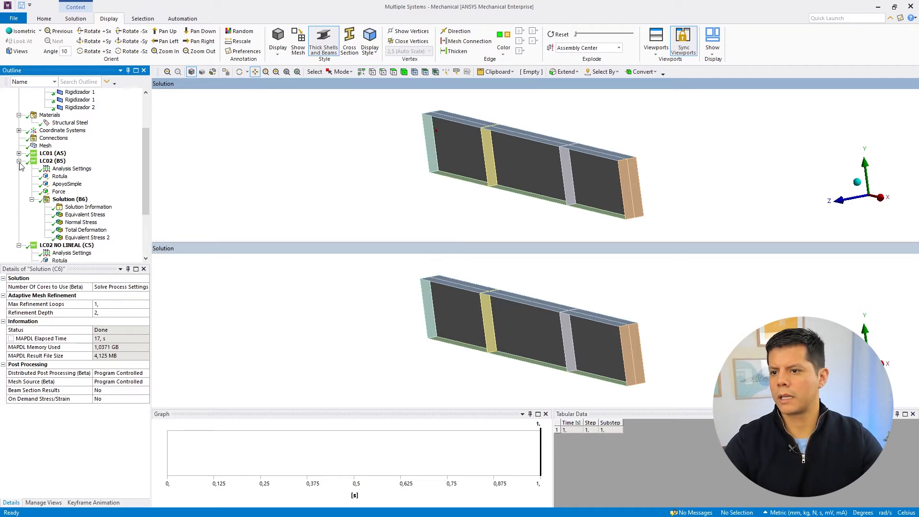
{"action": "scroll", "coordinate": [89, 222], "scroll_direction": "down", "scroll_amount": 1}
{"action": "left_click", "coordinate": [87, 214]}
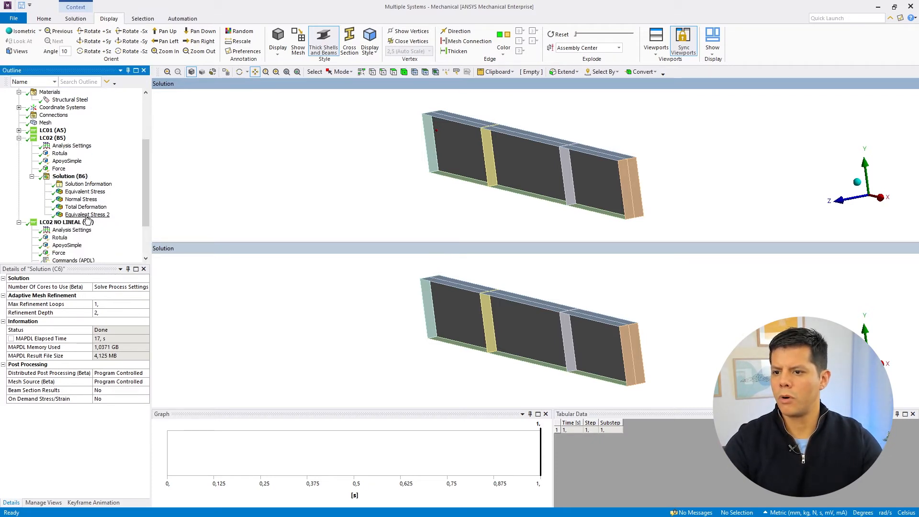
{"action": "left_click", "coordinate": [400, 246]}
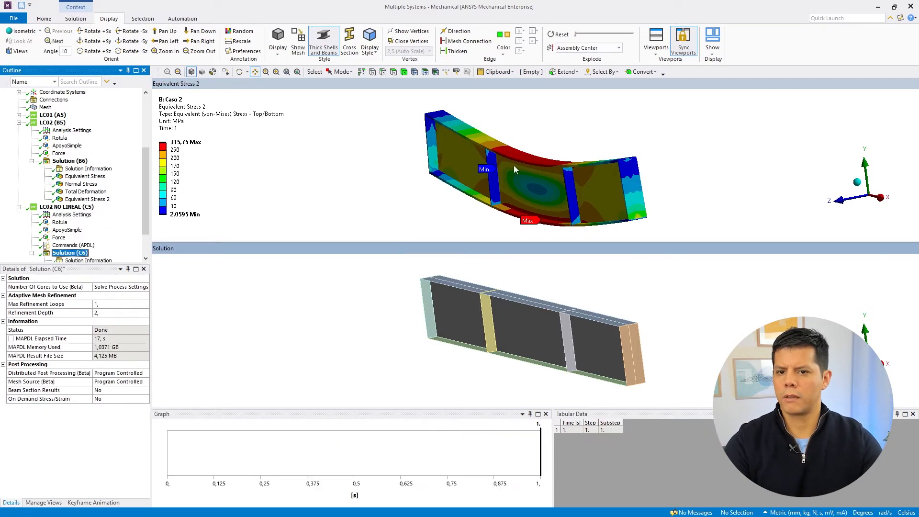
{"action": "left_click", "coordinate": [839, 204]}
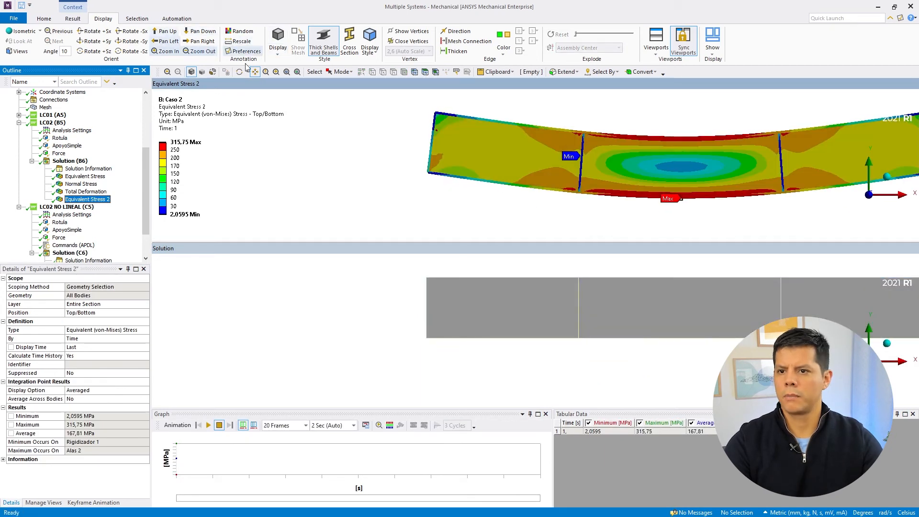
Step: Show the Equivalent Stress 2 result of LC02 NO LINEAR in the lower viewport to compare it with linear LC02
{"action": "left_click_drag", "start_coordinate": [599, 198], "coordinate": [419, 224]}
{"action": "left_click", "coordinate": [94, 251]}
{"action": "scroll", "coordinate": [94, 251], "scroll_direction": "down", "scroll_amount": 2}
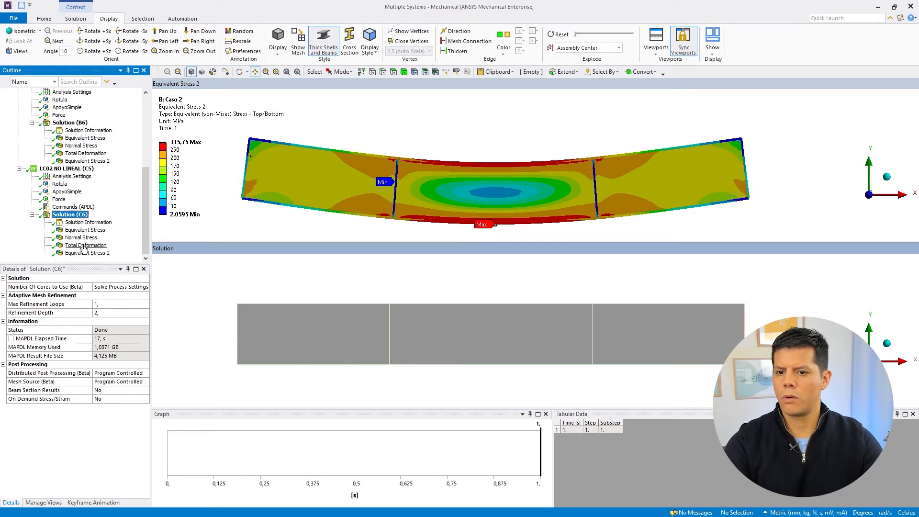
{"action": "left_click", "coordinate": [85, 252]}
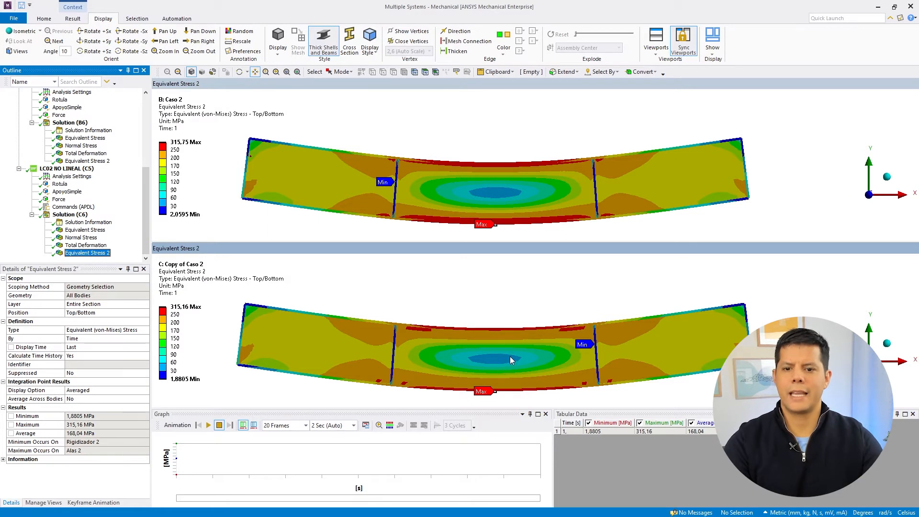
{"action": "mouse_move", "coordinate": [510, 350]}
{"action": "left_mouse_down"}
{"action": "mouse_move", "coordinate": [523, 340]}
{"action": "mouse_move", "coordinate": [511, 341]}
{"action": "left_mouse_up"}
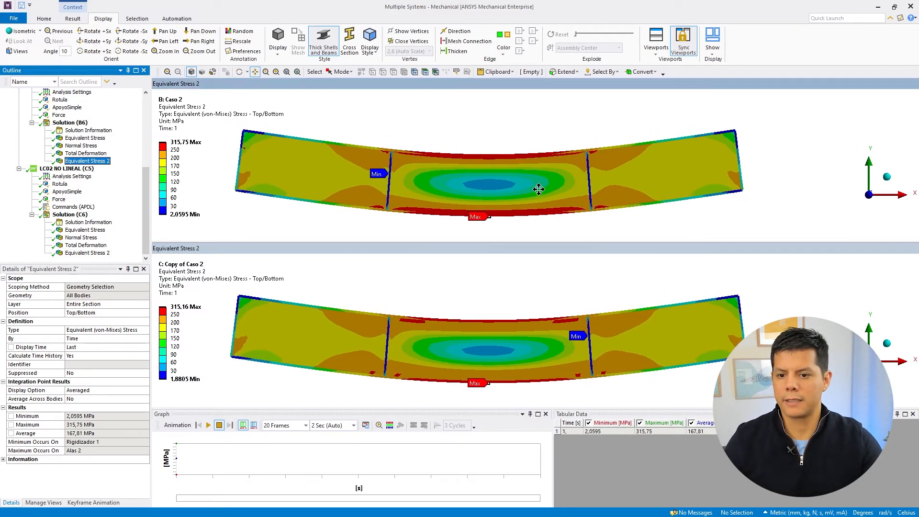
Step: Add an Equivalent Plastic Strain result to the LC02 solution and copy it to the LC02 NO LINEAR solution
{"action": "left_click", "coordinate": [77, 124]}
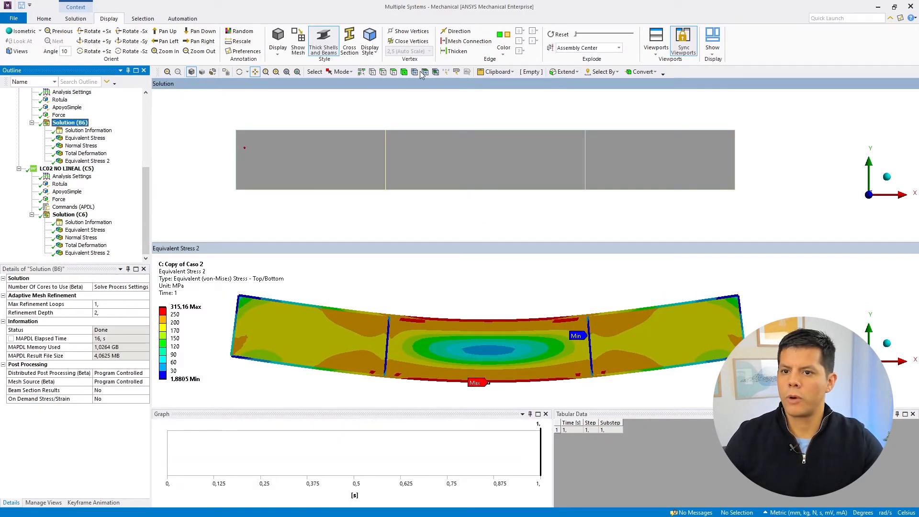
{"action": "left_click", "coordinate": [76, 19]}
{"action": "left_click", "coordinate": [339, 41]}
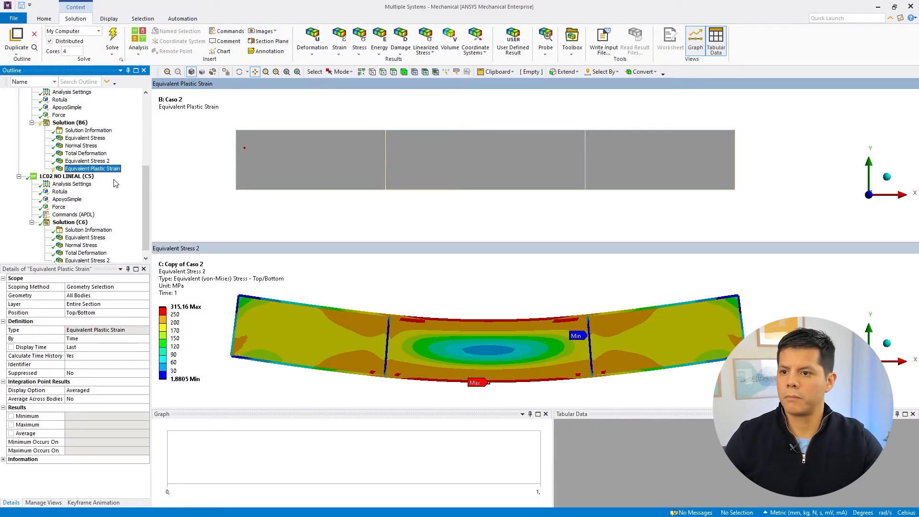
{"action": "left_click", "coordinate": [83, 222]}
Step: Evaluate the Equivalent Plastic Strain result of LC02 and show it in the upper viewport
{"action": "scroll", "coordinate": [93, 184], "scroll_direction": "up", "scroll_amount": 2}
{"action": "right_click", "coordinate": [73, 199]}
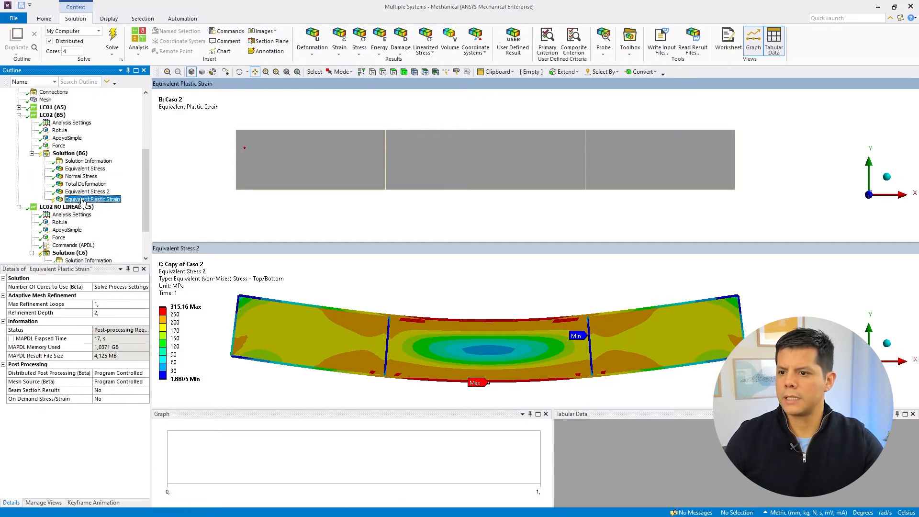
{"action": "left_click", "coordinate": [115, 216]}
{"action": "scroll", "coordinate": [72, 224], "scroll_direction": "down", "scroll_amount": 3}
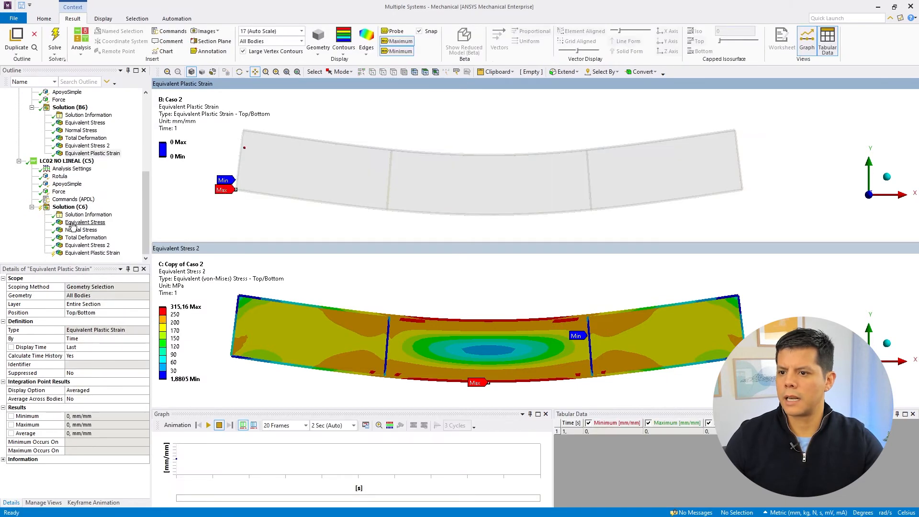
{"action": "left_click", "coordinate": [92, 154]}
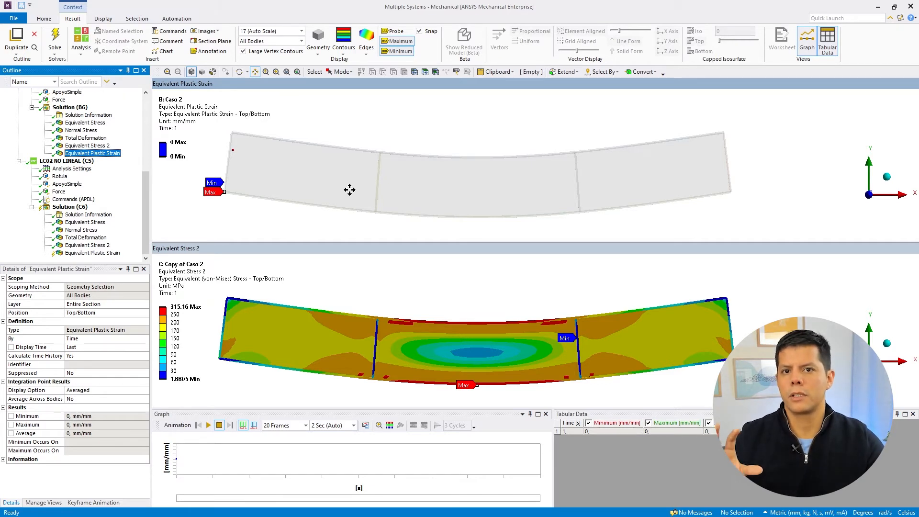
{"action": "left_click_drag", "start_coordinate": [432, 177], "coordinate": [437, 172]}
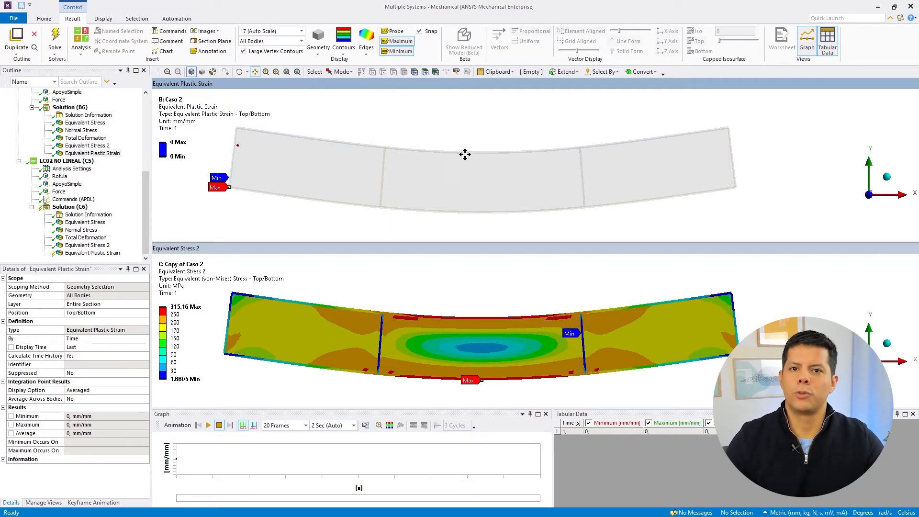
Step: Evaluate the Equivalent Plastic Strain result of LC02 NO LINEAR in the lower viewport and tilt the synced views slightly
{"action": "left_click", "coordinate": [462, 248]}
{"action": "right_click", "coordinate": [106, 253]}
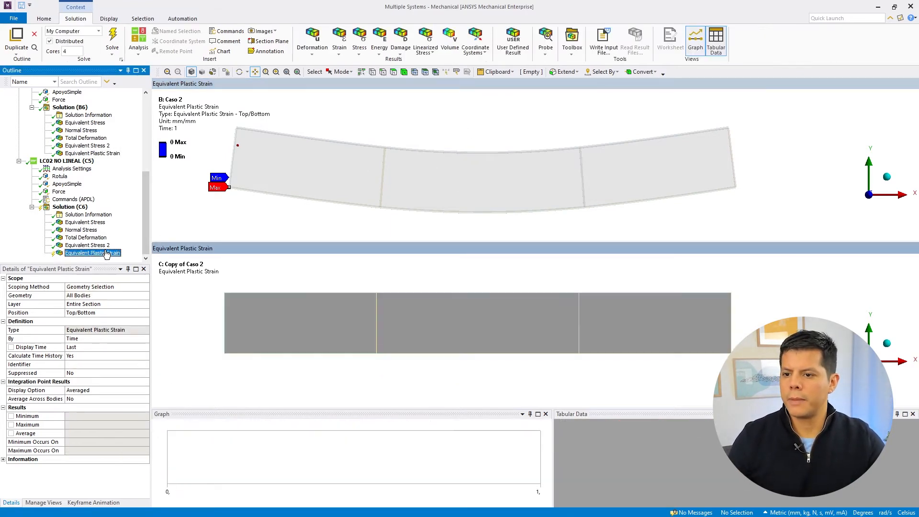
{"action": "left_click", "coordinate": [113, 267]}
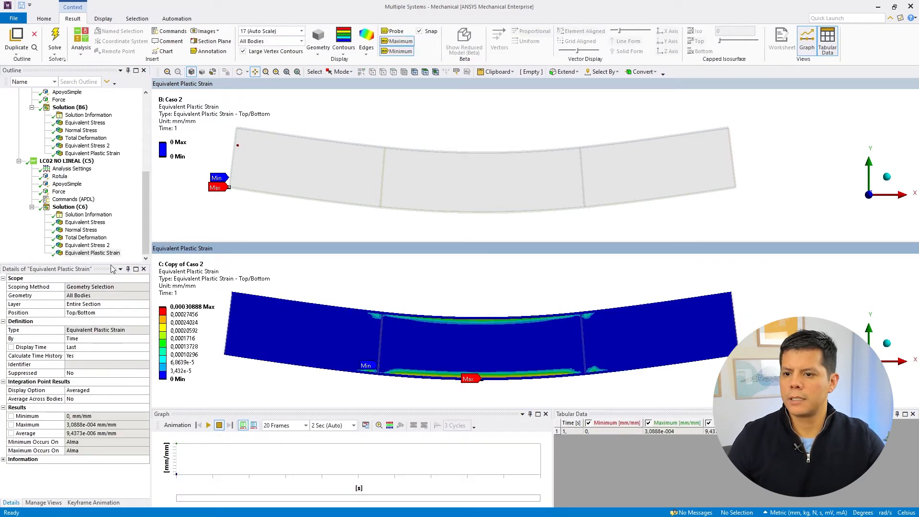
{"action": "mouse_move", "coordinate": [466, 345]}
{"action": "left_mouse_down"}
{"action": "mouse_move", "coordinate": [470, 329]}
{"action": "mouse_move", "coordinate": [465, 340]}
{"action": "left_mouse_up"}
{"action": "mouse_move", "coordinate": [435, 313]}
{"action": "middle_mouse_down"}
{"action": "mouse_move", "coordinate": [495, 326]}
{"action": "mouse_move", "coordinate": [484, 320]}
{"action": "mouse_move", "coordinate": [490, 332]}
{"action": "middle_mouse_up"}
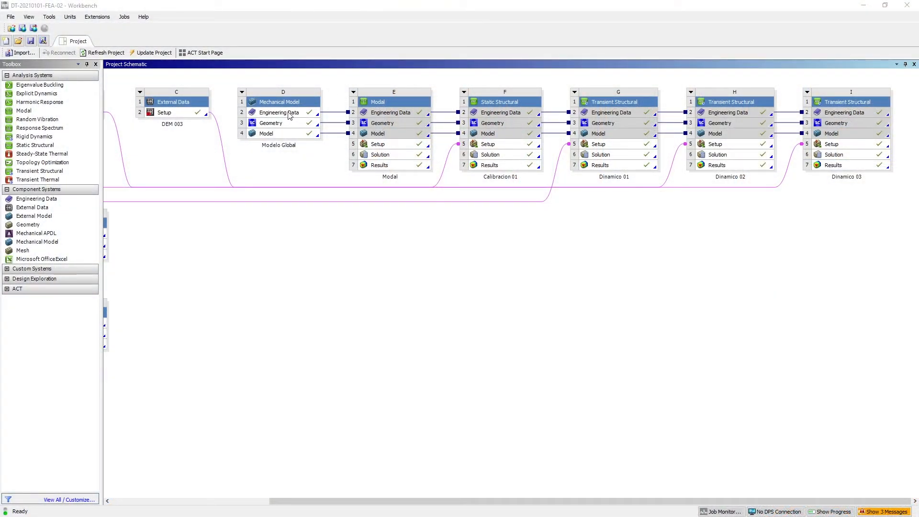
Step: In Workbench, add Bilinear Isotropic Hardening to Structural Steel in Modelo Global's engineering data, with yield strength 250 MPa and tangent modulus 0 MPa
{"action": "double_click", "coordinate": [283, 113]}
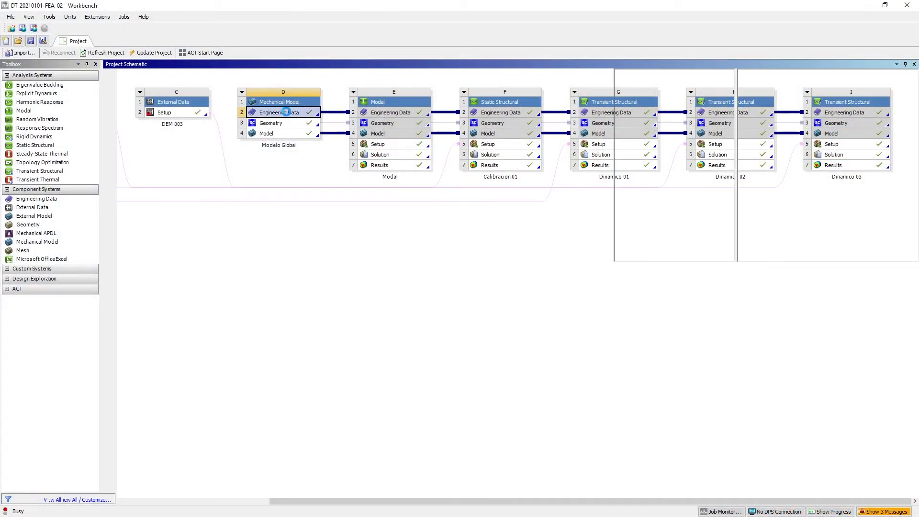
{"action": "left_click", "coordinate": [197, 302]}
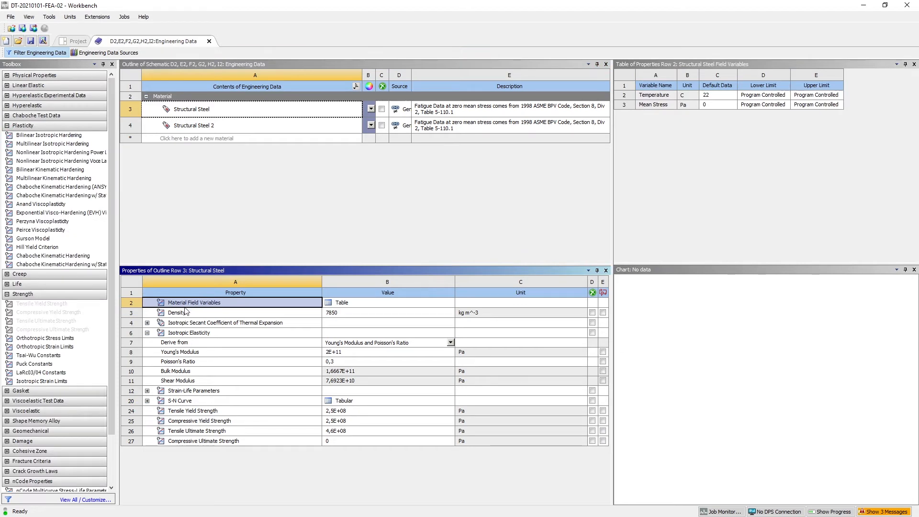
{"action": "left_click_drag", "start_coordinate": [48, 135], "coordinate": [388, 402]}
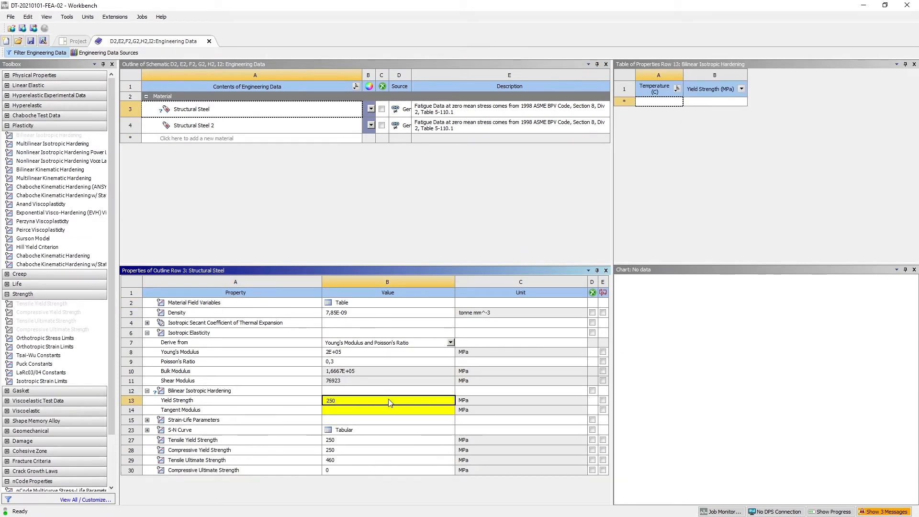
{"action": "left_click", "coordinate": [390, 411]}
{"action": "type", "text": "0"}
{"action": "key", "text": "Return"}
{"action": "left_click_drag", "start_coordinate": [611, 238], "coordinate": [527, 239]}
{"action": "left_click", "coordinate": [209, 41]}
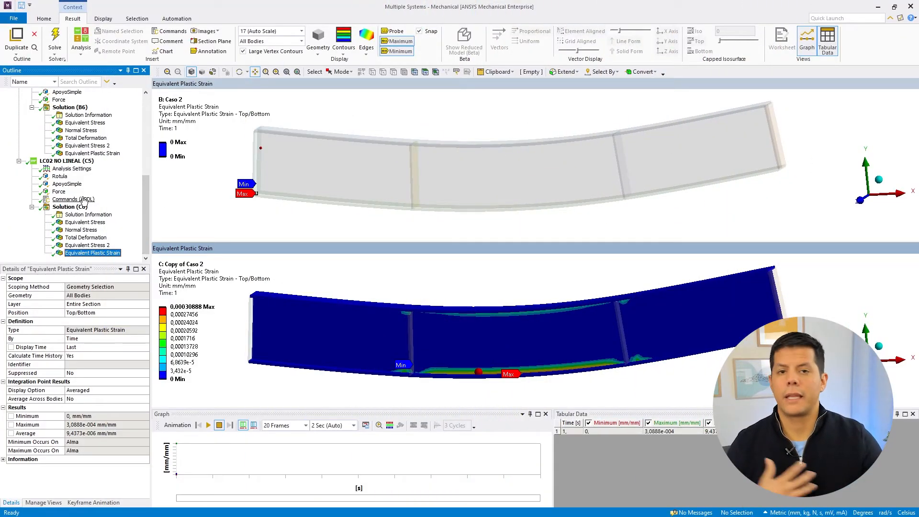
Step: Back in Mechanical, examine the material details of the Alma body, and return to a single viewport with LC02's Equivalent Plastic Strain
{"action": "left_click_drag", "start_coordinate": [146, 215], "coordinate": [145, 114]}
{"action": "left_click", "coordinate": [18, 107]}
{"action": "left_click", "coordinate": [32, 115]}
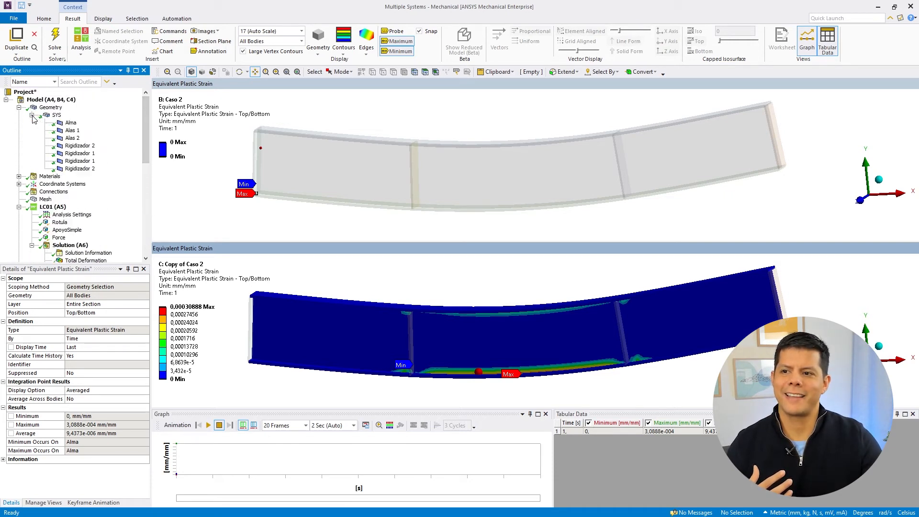
{"action": "left_click", "coordinate": [70, 122]}
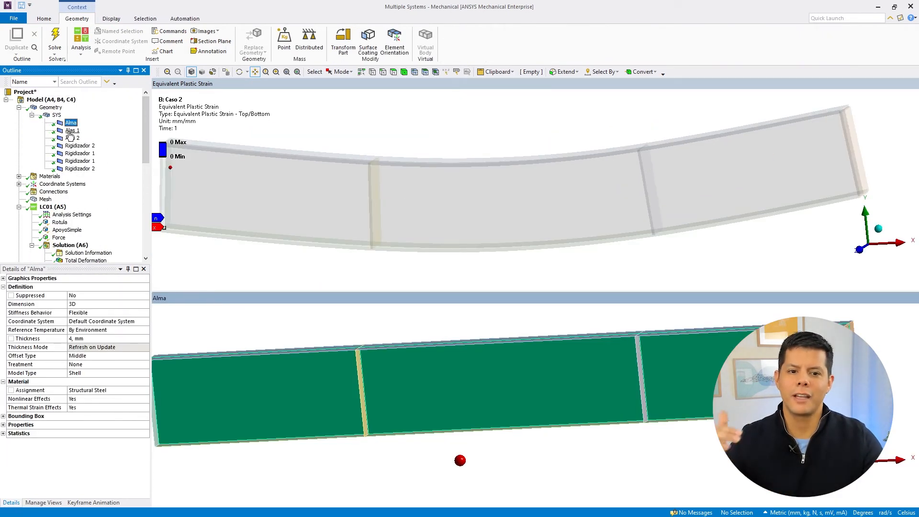
{"action": "left_click", "coordinate": [195, 83]}
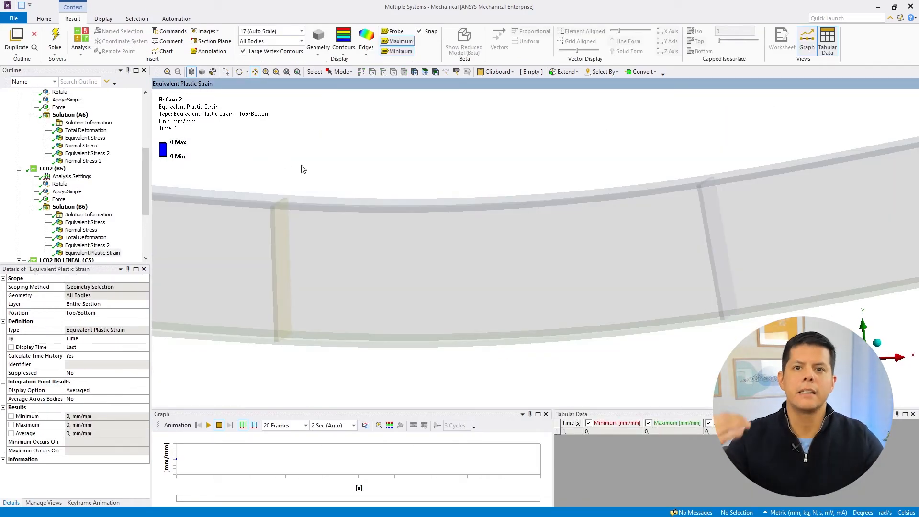
Step: Collapse the geometry branch and add a Material Assignment object under Materials
{"action": "scroll", "coordinate": [67, 124], "scroll_direction": "up", "scroll_amount": 6}
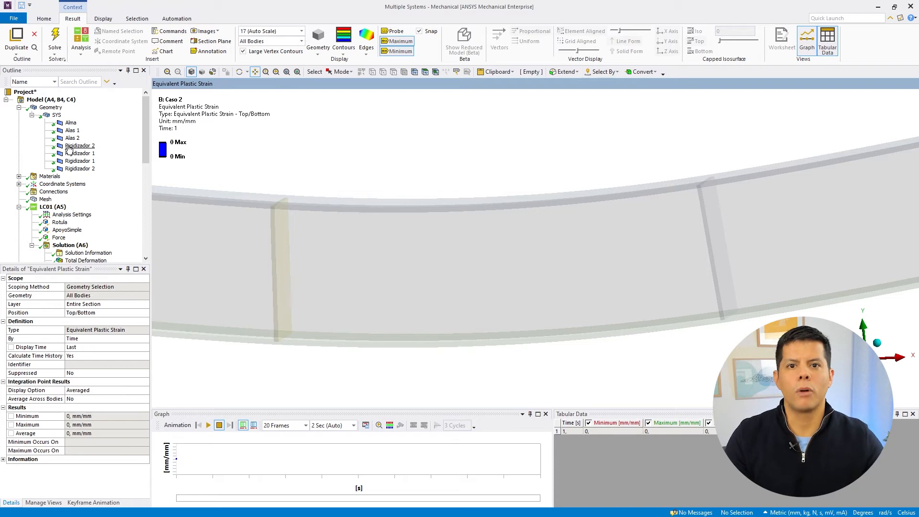
{"action": "left_click", "coordinate": [31, 116]}
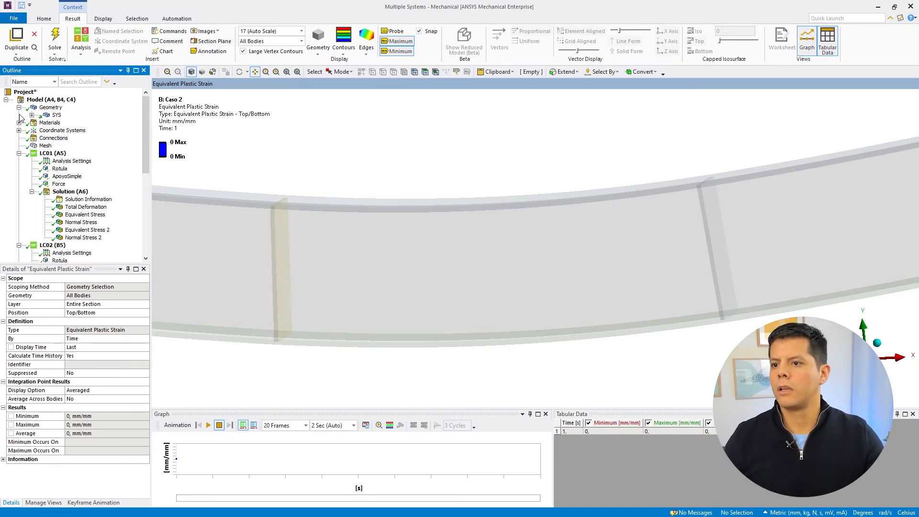
{"action": "left_click", "coordinate": [18, 107]}
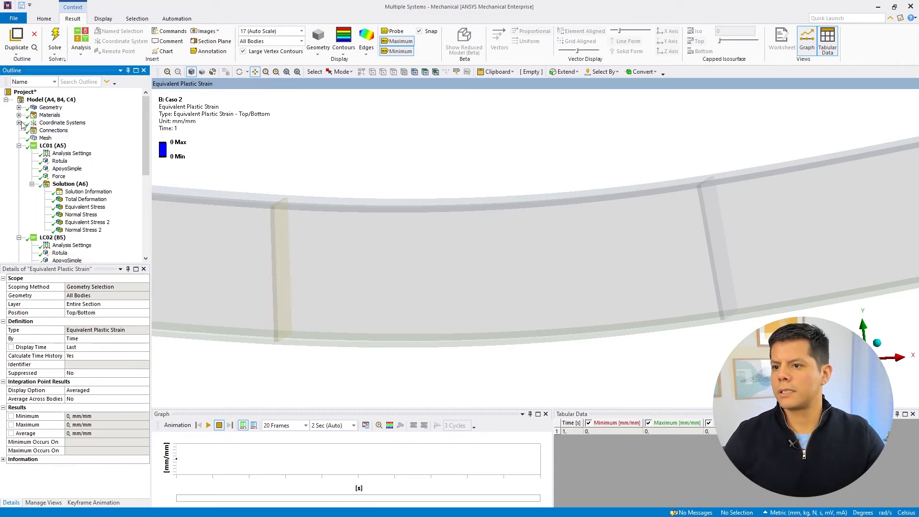
{"action": "left_click", "coordinate": [18, 115]}
{"action": "left_click", "coordinate": [50, 116]}
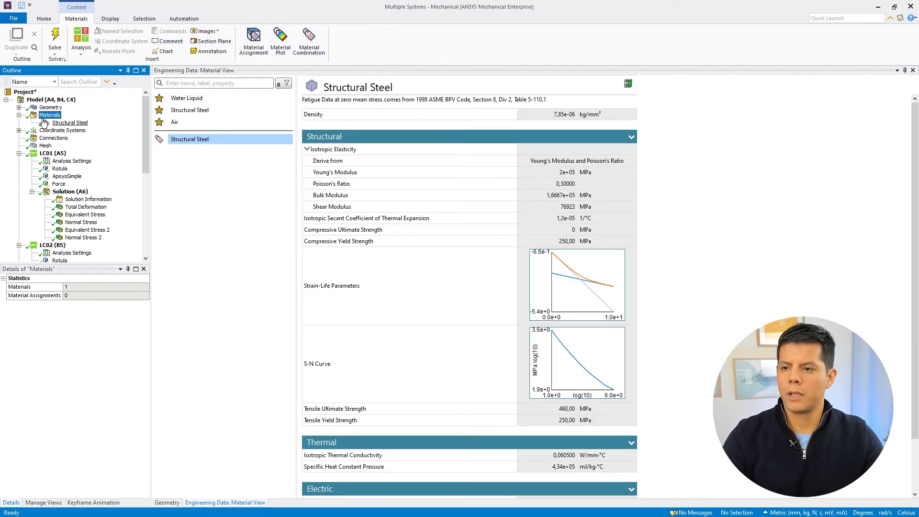
{"action": "left_click", "coordinate": [254, 41]}
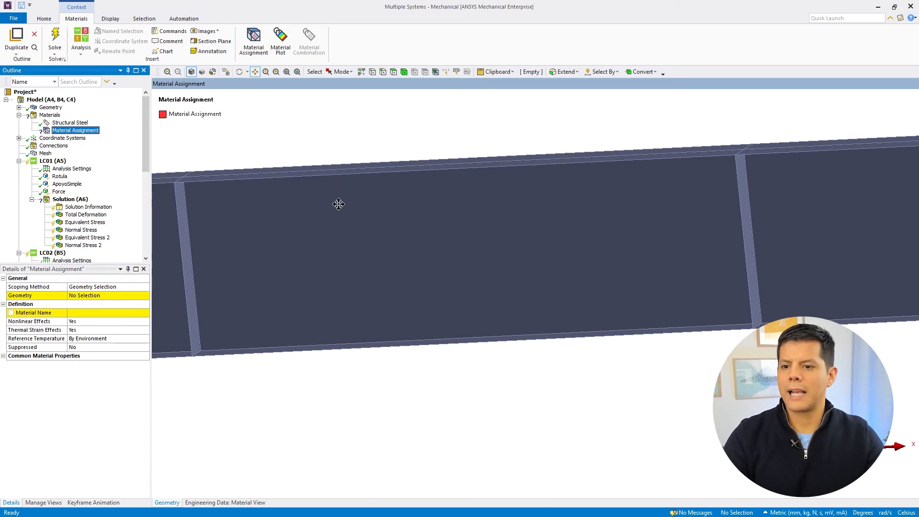
Step: Scope the material assignment to the beam's web body and set its material to Structural Steel
{"action": "scroll", "coordinate": [427, 216], "scroll_direction": "down", "scroll_amount": 4}
{"action": "left_click", "coordinate": [403, 72]}
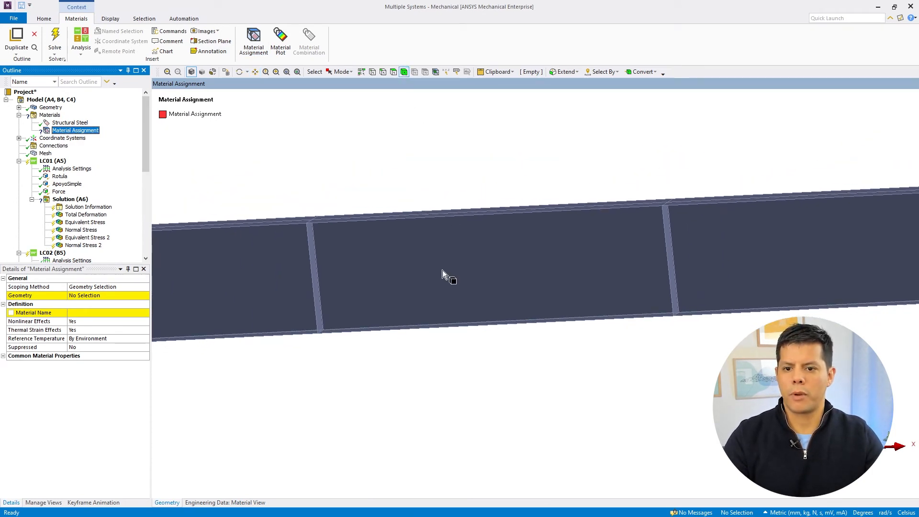
{"action": "left_click", "coordinate": [432, 269]}
{"action": "left_click", "coordinate": [91, 298]}
{"action": "left_click", "coordinate": [91, 297]}
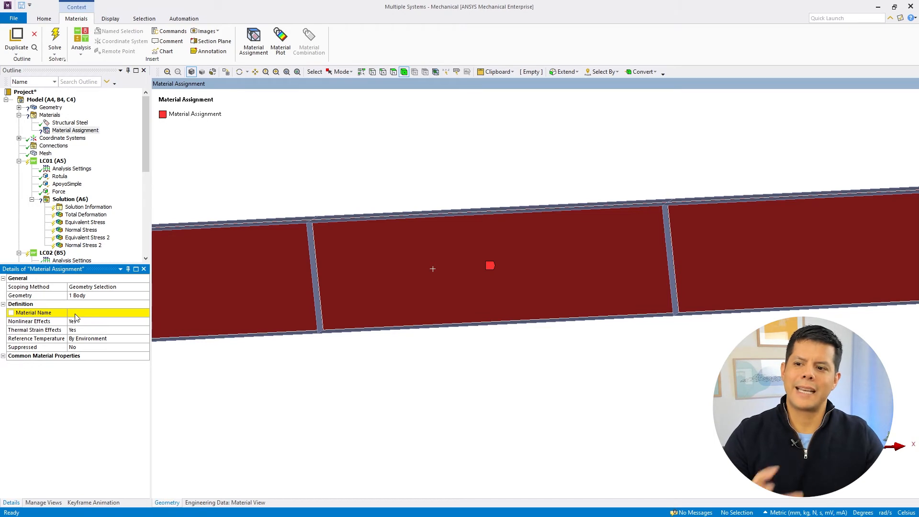
{"action": "left_click", "coordinate": [138, 314]}
{"action": "left_click", "coordinate": [145, 313]}
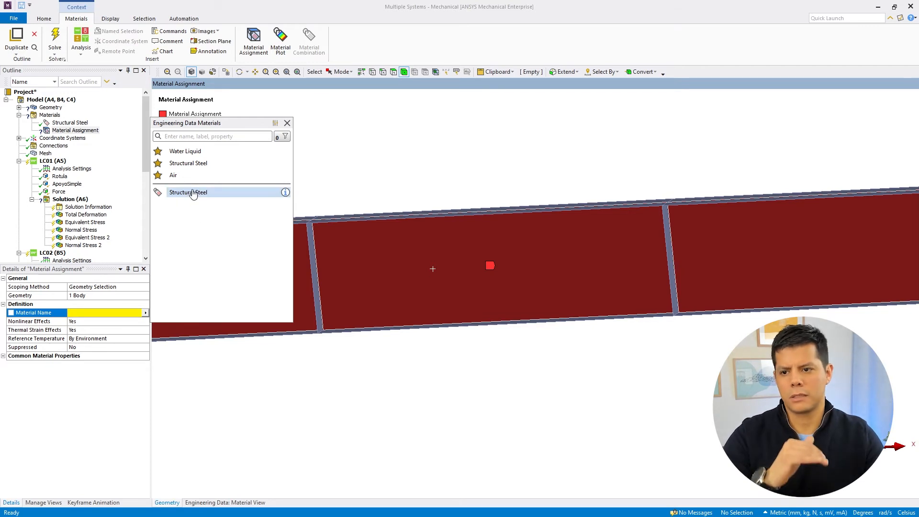
{"action": "left_click", "coordinate": [191, 196]}
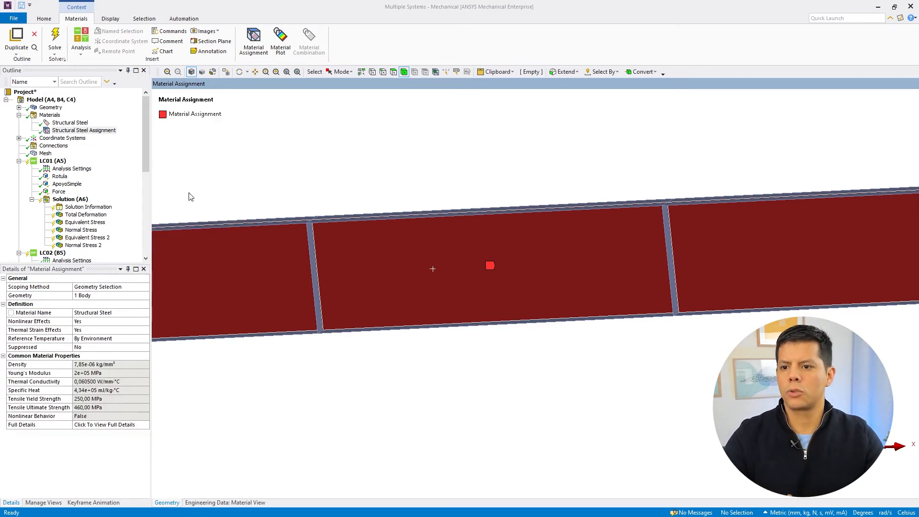
Step: Rename the Structural Steel material assignment to A36
{"action": "left_click", "coordinate": [103, 131]}
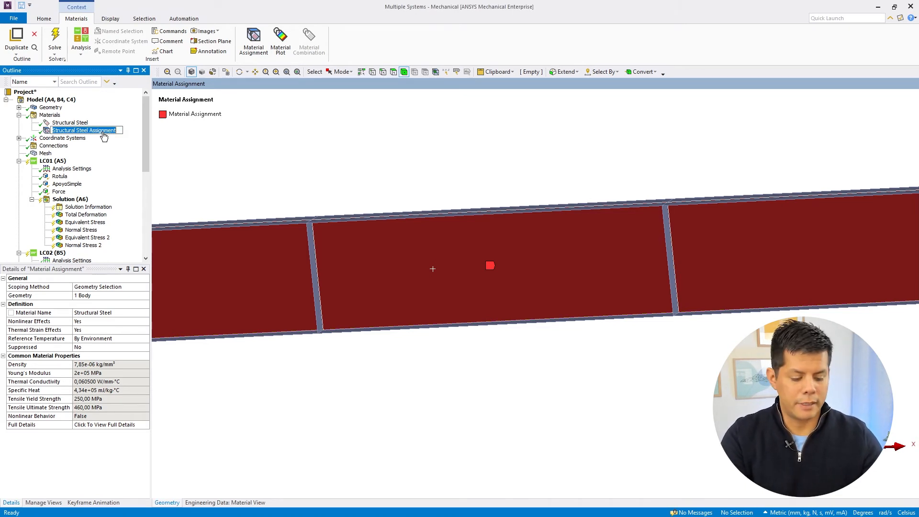
{"action": "type", "text": "A36"}
{"action": "key", "text": "Return"}
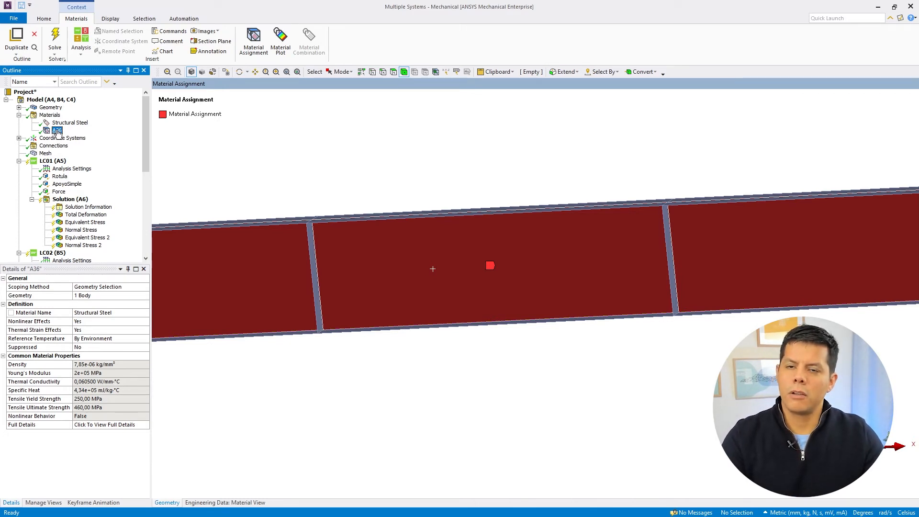
Step: Insert an APDL command object under A36 with the line idA36 = matid, and highlight the comment explaining the matid parameter
{"action": "left_click", "coordinate": [164, 34]}
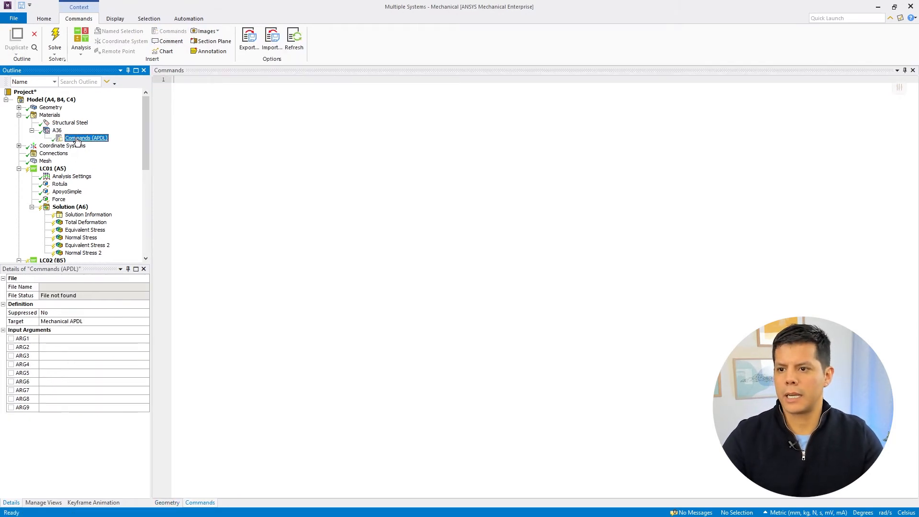
{"action": "left_click", "coordinate": [209, 156]}
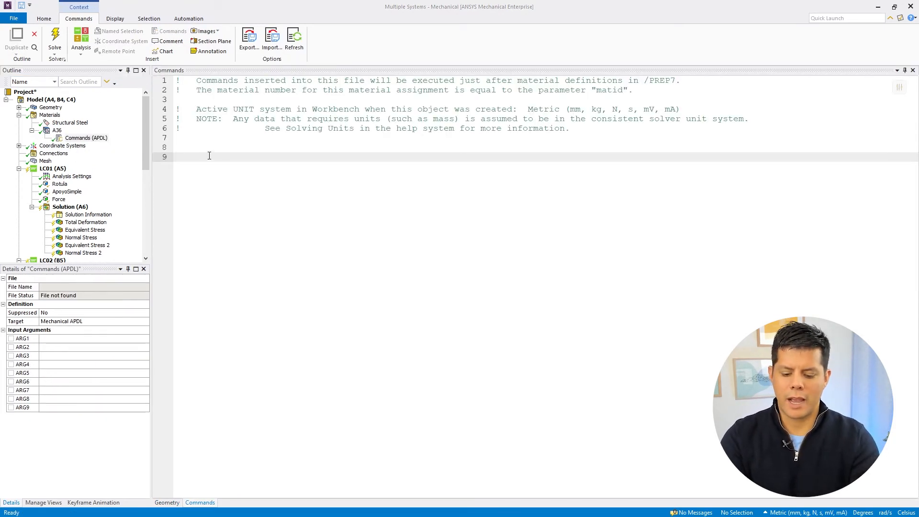
{"action": "type", "text": "idA36 = matid"}
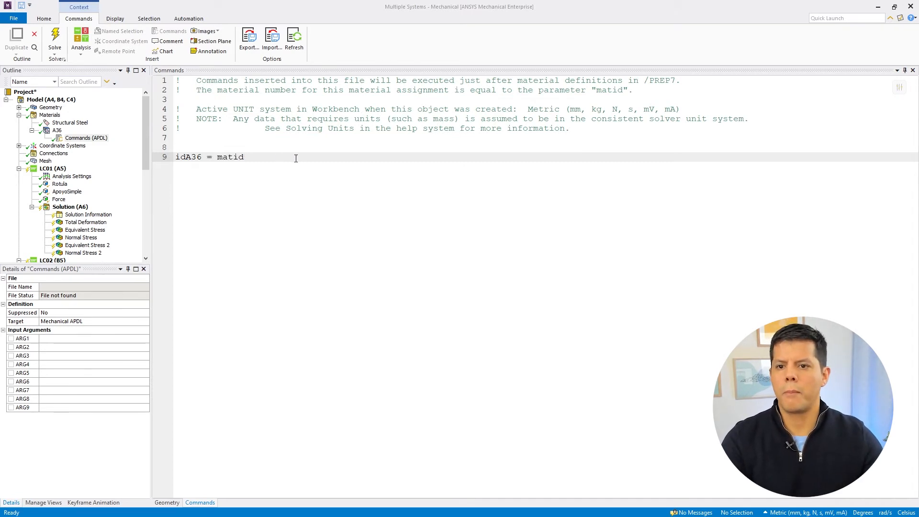
{"action": "left_click_drag", "start_coordinate": [631, 91], "coordinate": [201, 91]}
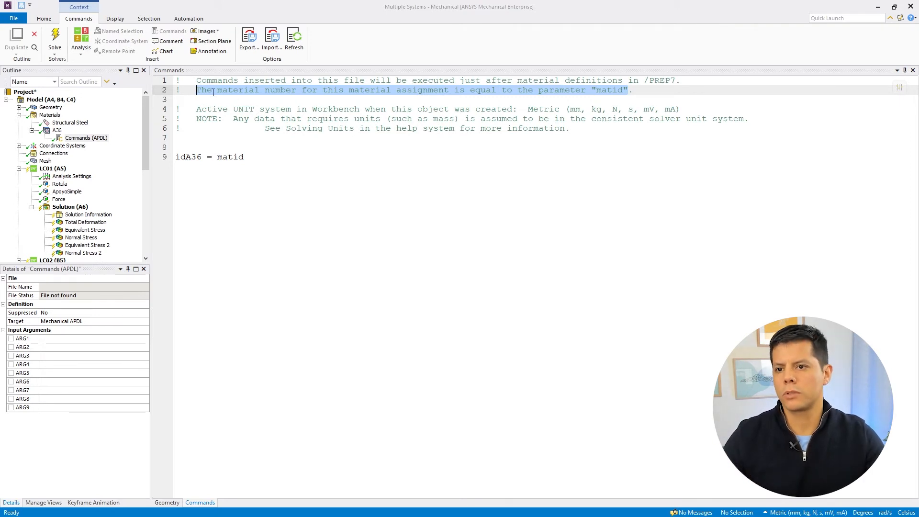
{"action": "left_click_drag", "start_coordinate": [197, 90], "coordinate": [639, 90]}
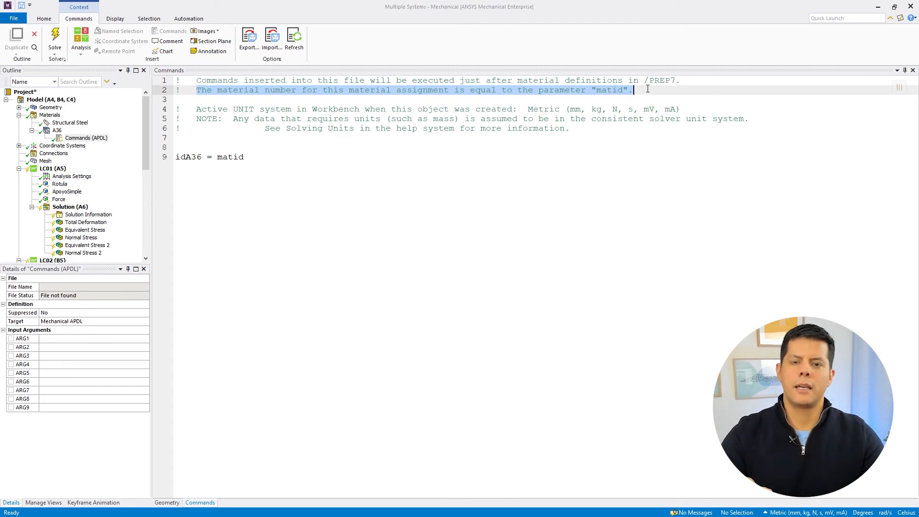
Step: Highlight the matid comment lines and both sides of the idA36 = matid assignment, and copy the idA36 parameter name
{"action": "left_click_drag", "start_coordinate": [647, 89], "coordinate": [197, 83]}
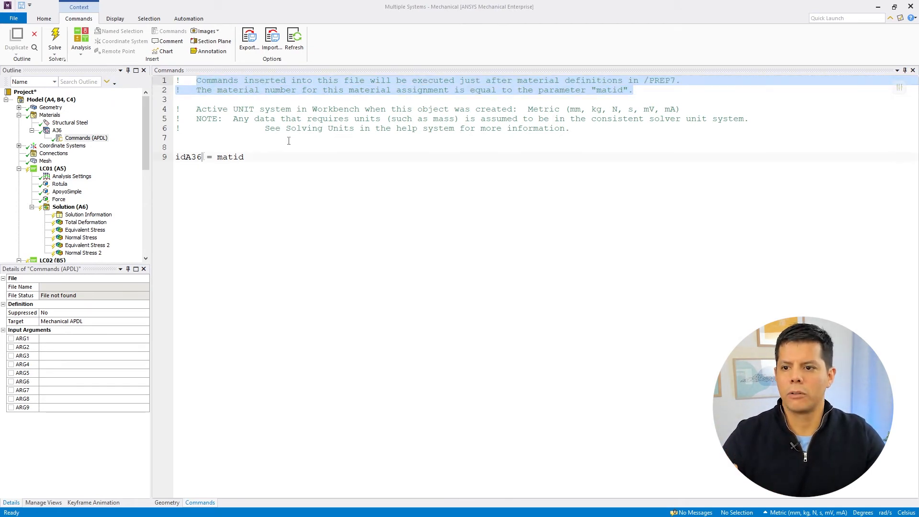
{"action": "left_click", "coordinate": [196, 157]}
{"action": "double_click", "coordinate": [197, 157]}
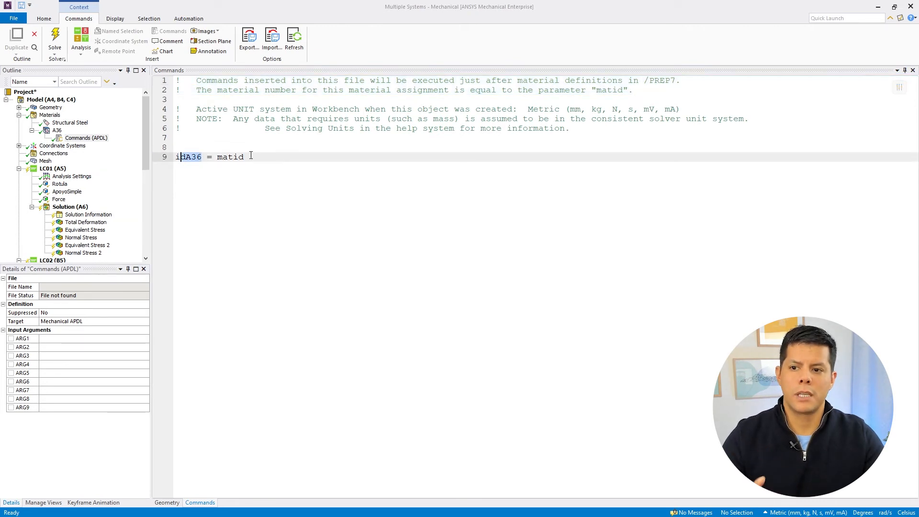
{"action": "left_click_drag", "start_coordinate": [245, 157], "coordinate": [219, 157]}
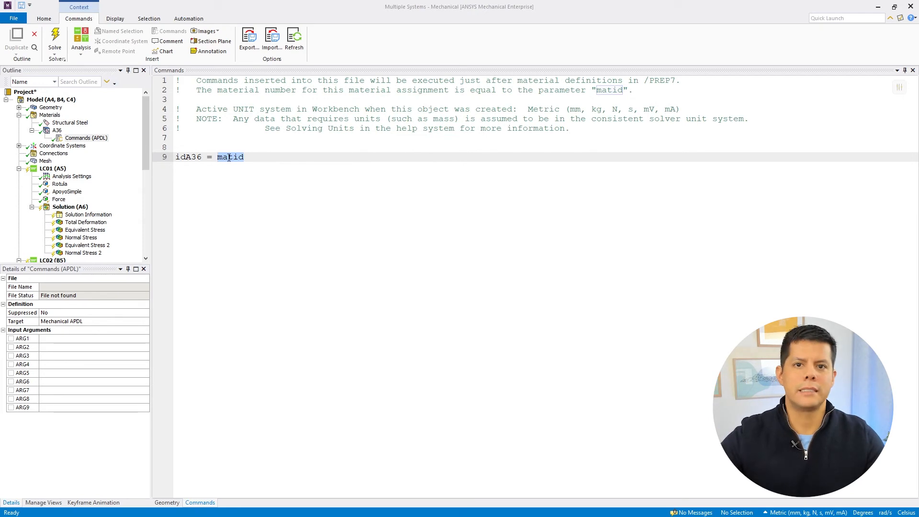
{"action": "left_click_drag", "start_coordinate": [203, 157], "coordinate": [175, 158]}
{"action": "key", "text": "ctrl+c"}
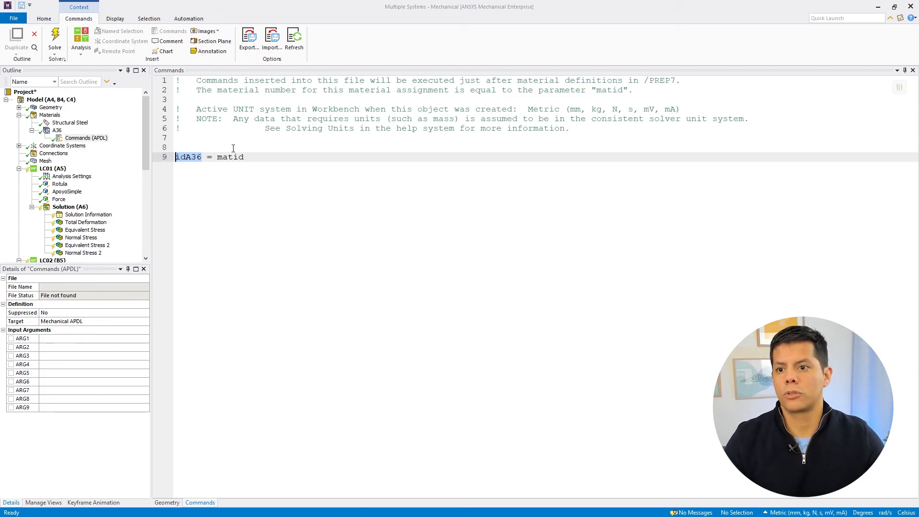
Step: Add a second material assignment under Materials, scoped to the beam's upper and lower flange bodies, with Structural Steel as its material
{"action": "left_click", "coordinate": [49, 115]}
{"action": "left_click", "coordinate": [263, 42]}
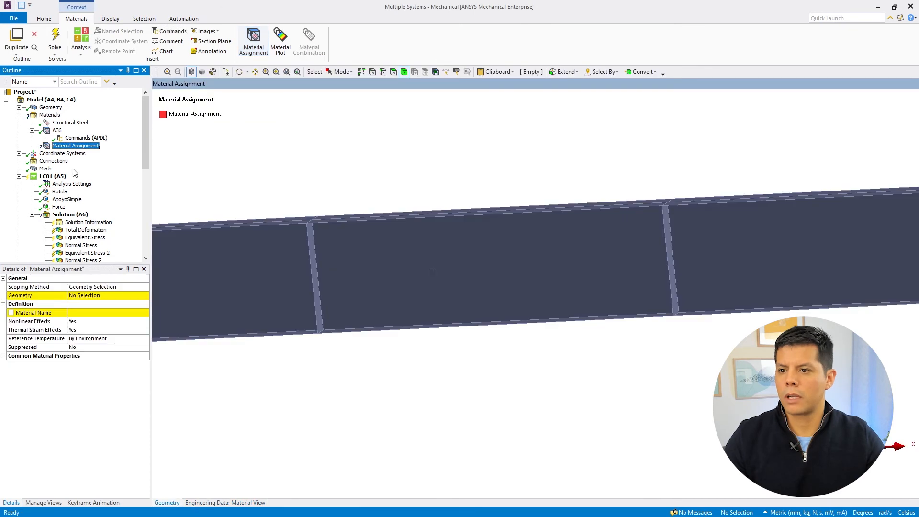
{"action": "left_click", "coordinate": [95, 292]}
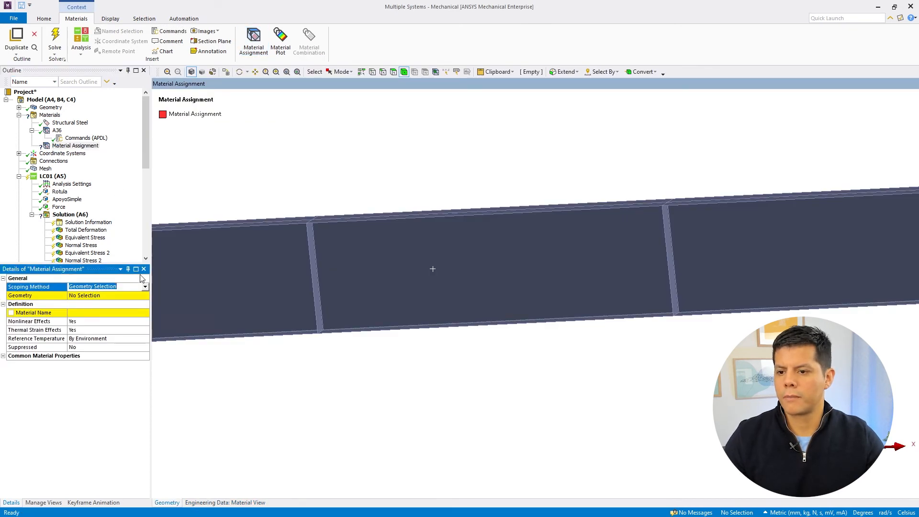
{"action": "left_click", "coordinate": [114, 295]}
{"action": "left_click", "coordinate": [335, 221]}
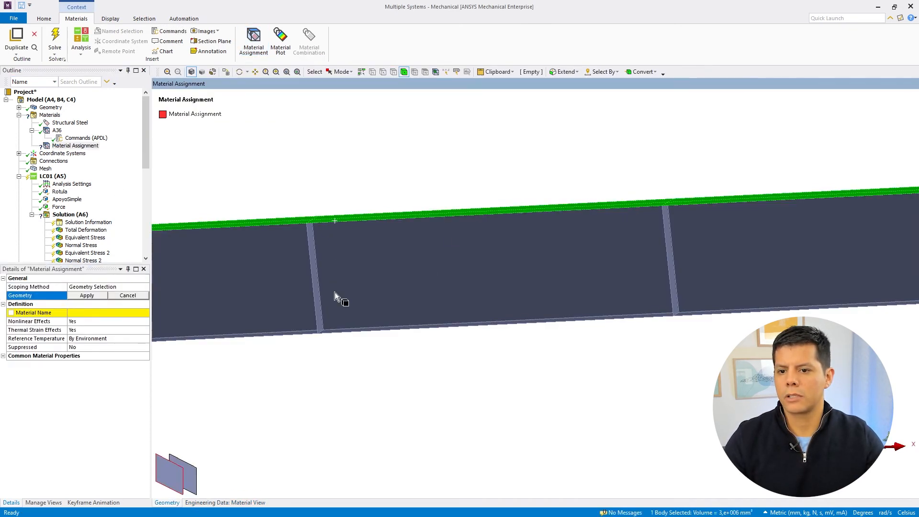
{"action": "left_click", "coordinate": [357, 330], "text": "ctrl"}
{"action": "left_click", "coordinate": [87, 295]}
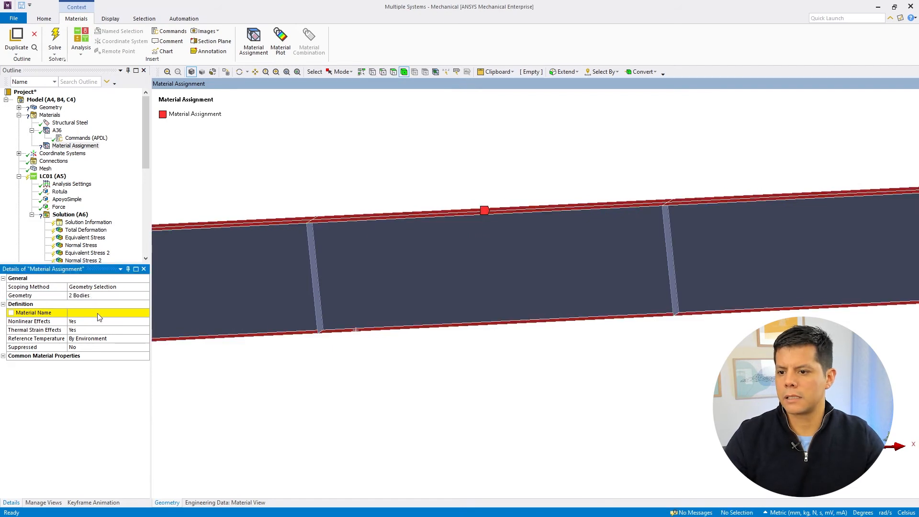
{"action": "left_click", "coordinate": [146, 313]}
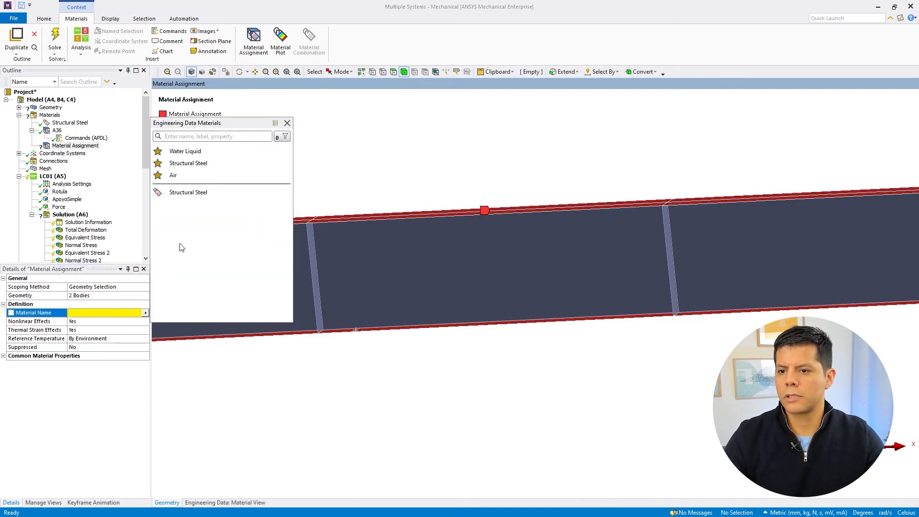
{"action": "left_click", "coordinate": [195, 194]}
Step: Rename the flanges' Structural Steel material assignment to A572
{"action": "left_click", "coordinate": [84, 146]}
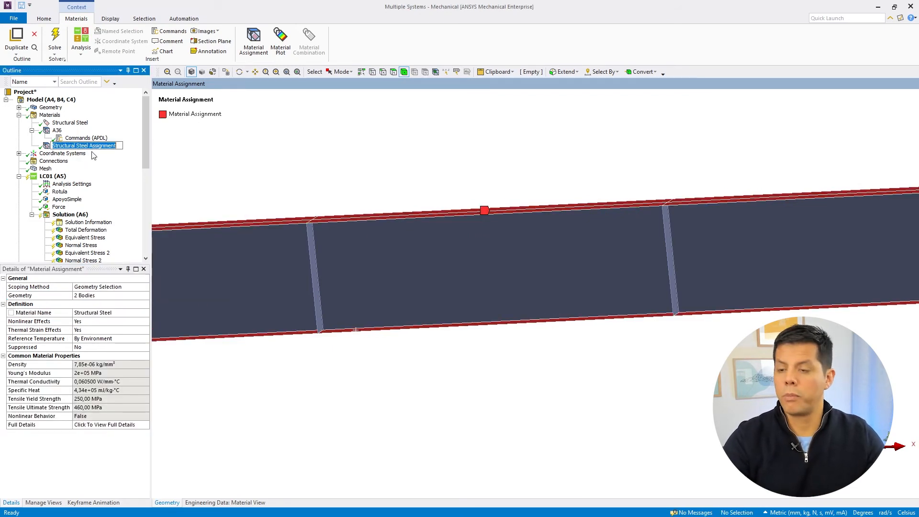
{"action": "type", "text": "A572"}
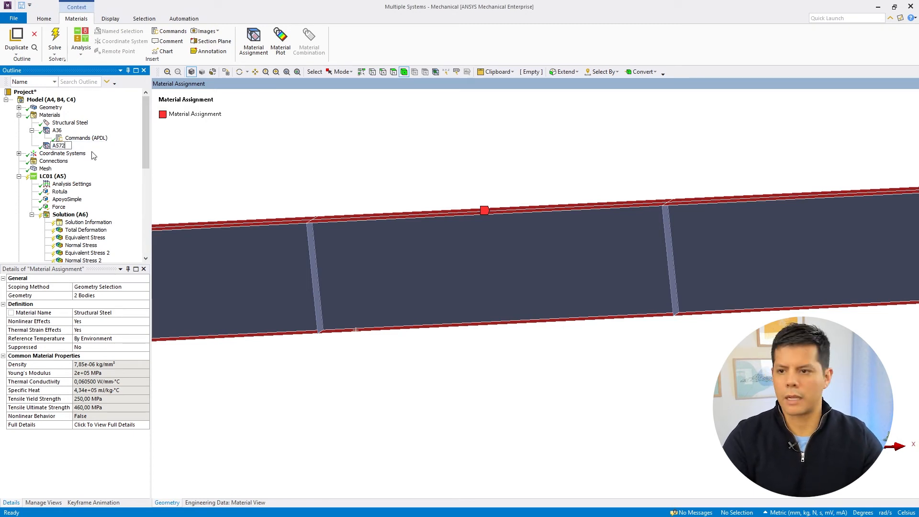
{"action": "key", "text": "Return"}
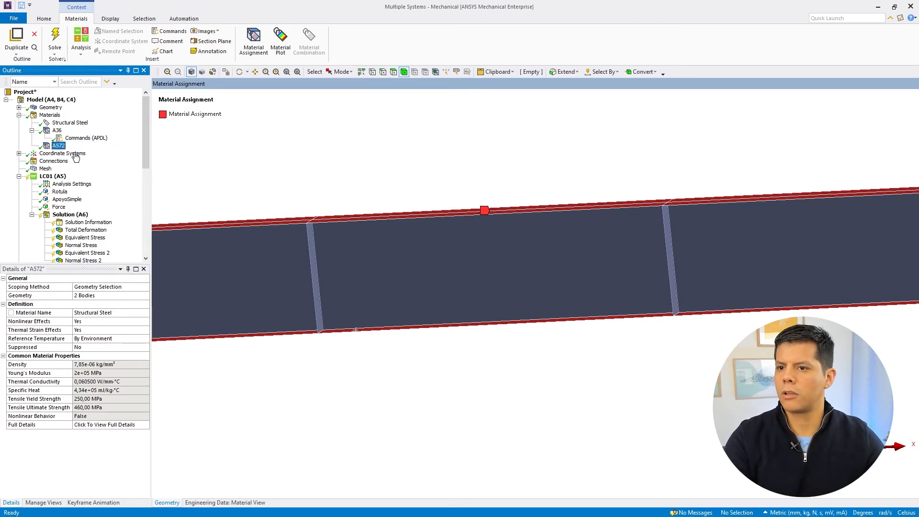
Step: Insert an APDL command object under A572 containing the line idA572 = matid
{"action": "left_click", "coordinate": [168, 31]}
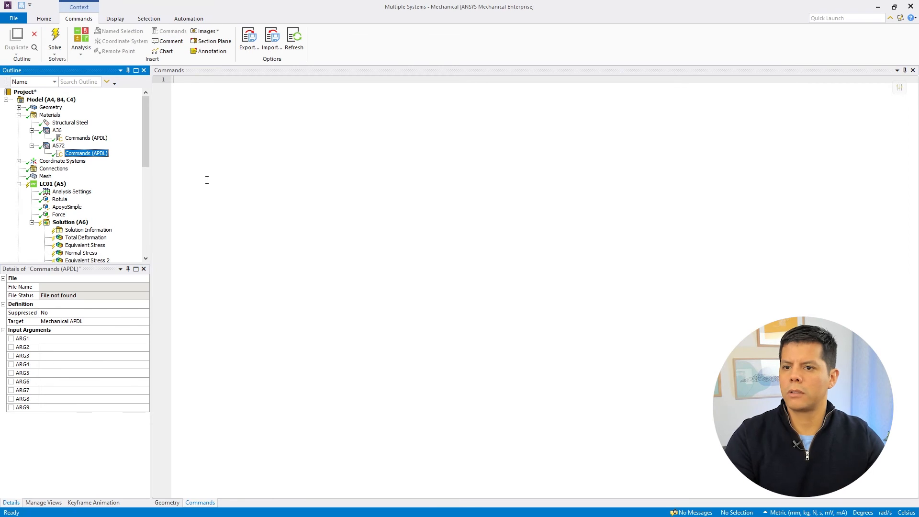
{"action": "left_click", "coordinate": [204, 160]}
{"action": "type", "text": "id"}
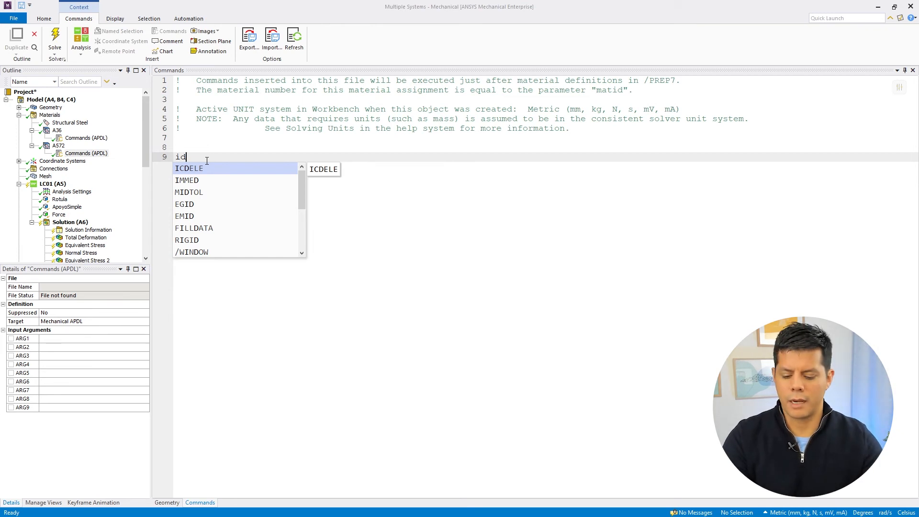
{"action": "type", "text": "A572"}
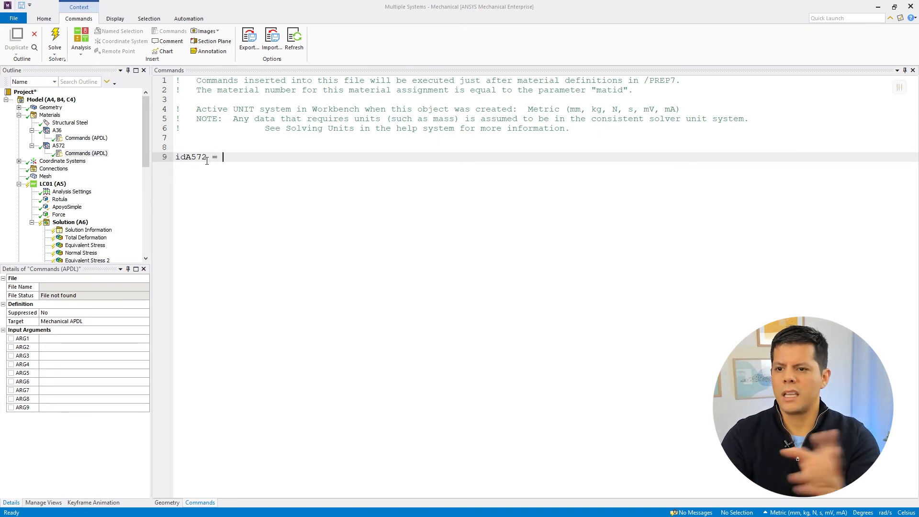
{"action": "type", "text": "= matid"}
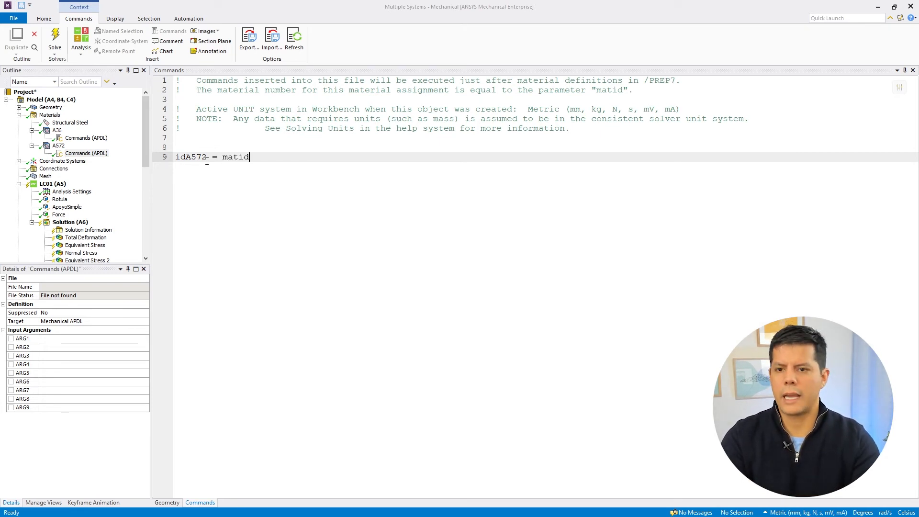
{"action": "left_click", "coordinate": [257, 148]}
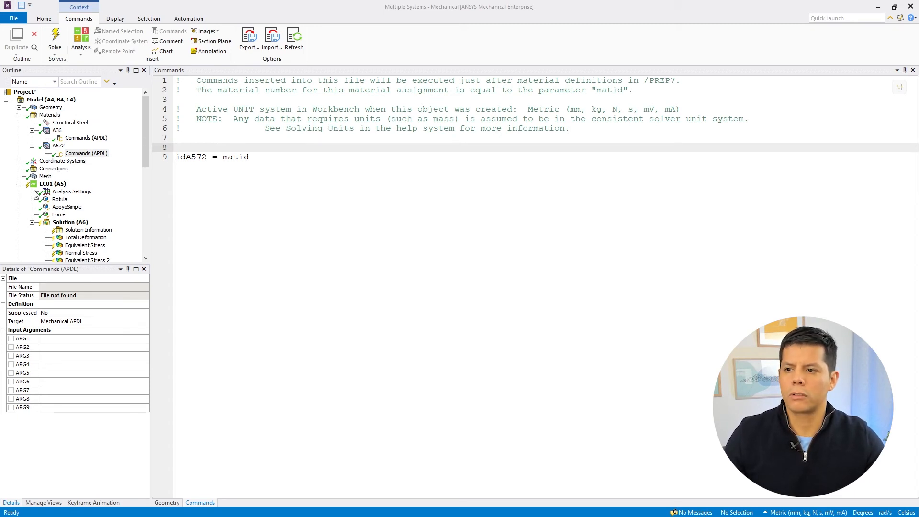
Step: Collapse the LC01, LC02 and Materials branches of the model tree
{"action": "scroll", "coordinate": [48, 187], "scroll_direction": "down", "scroll_amount": 3}
{"action": "scroll", "coordinate": [21, 168], "scroll_direction": "up", "scroll_amount": 2}
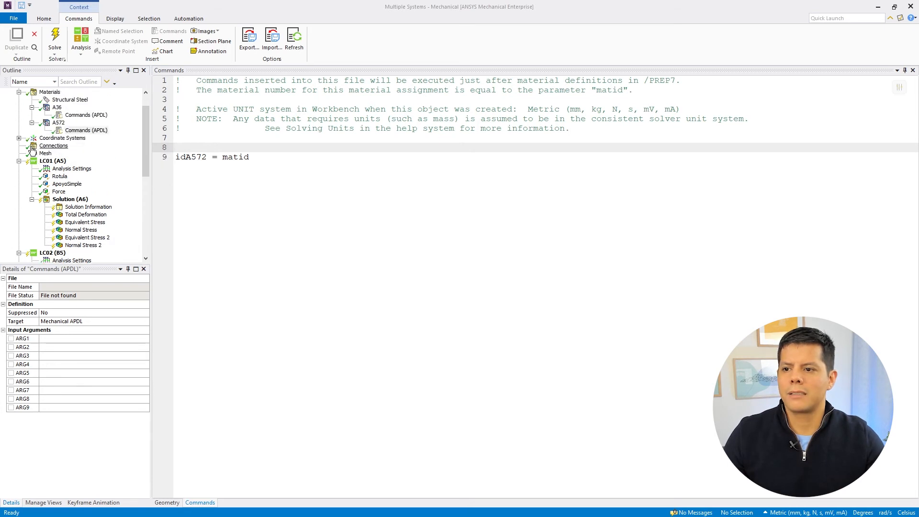
{"action": "left_click", "coordinate": [19, 161]}
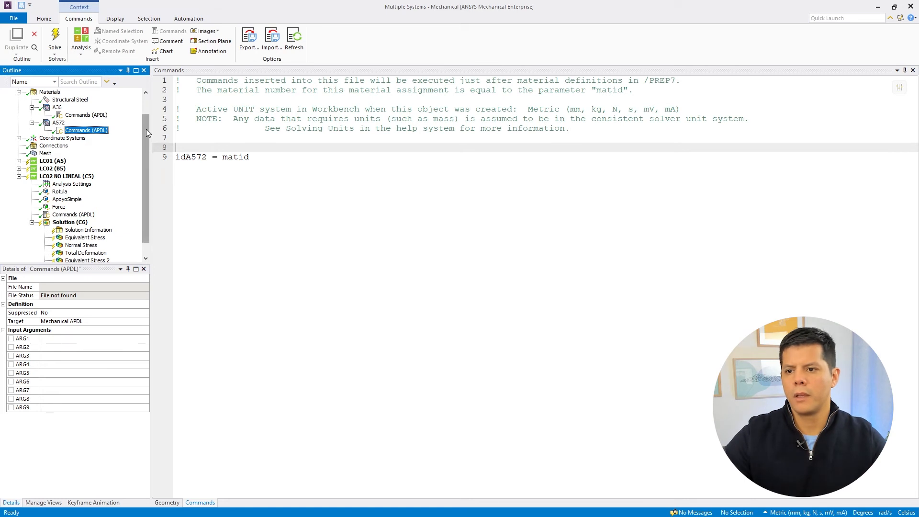
{"action": "left_click_drag", "start_coordinate": [145, 129], "coordinate": [149, 111]}
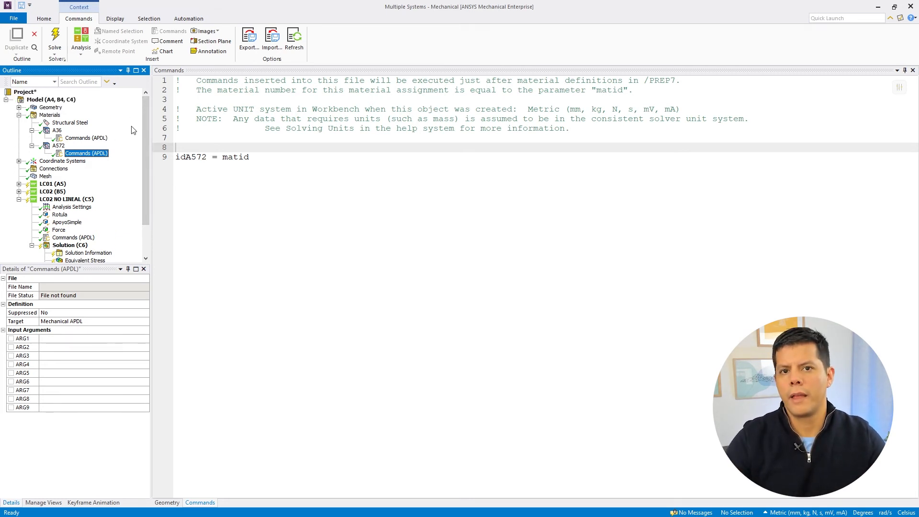
{"action": "double_click", "coordinate": [27, 116]}
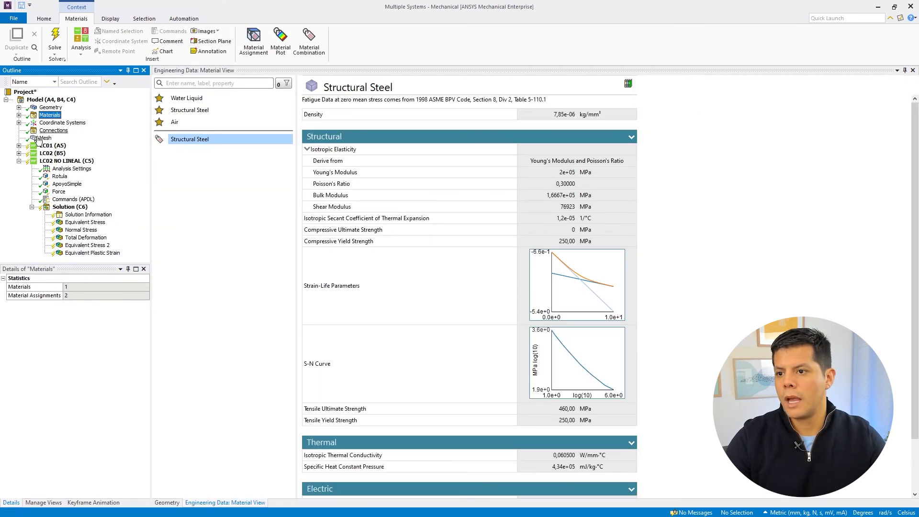
{"action": "left_click", "coordinate": [19, 115]}
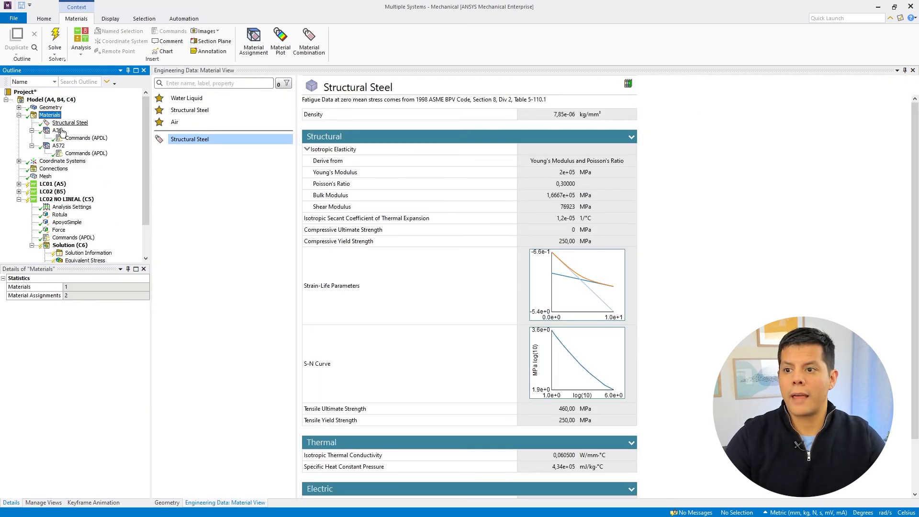
{"action": "left_click", "coordinate": [19, 115]}
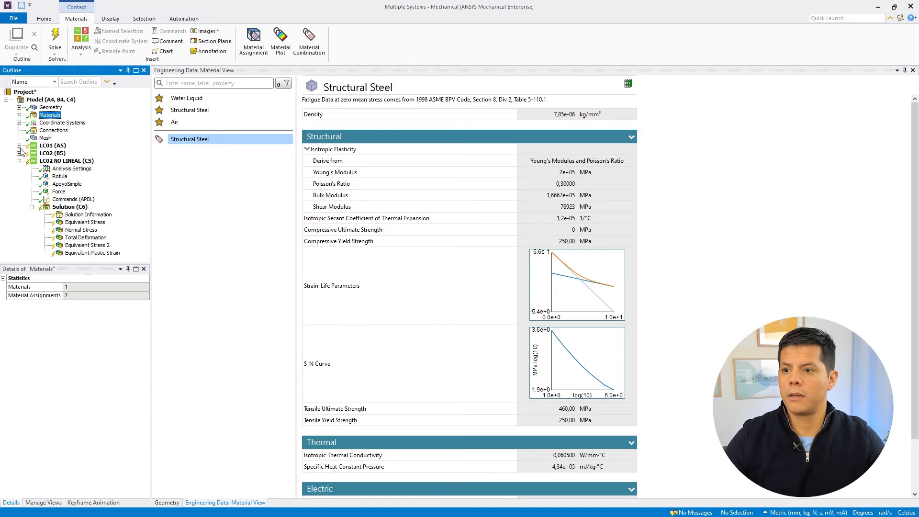
Step: Open the APDL commands of LC02 NO LINEAL and delete the idalma = 1 definition from the ALMA A36 block
{"action": "left_click", "coordinate": [74, 199]}
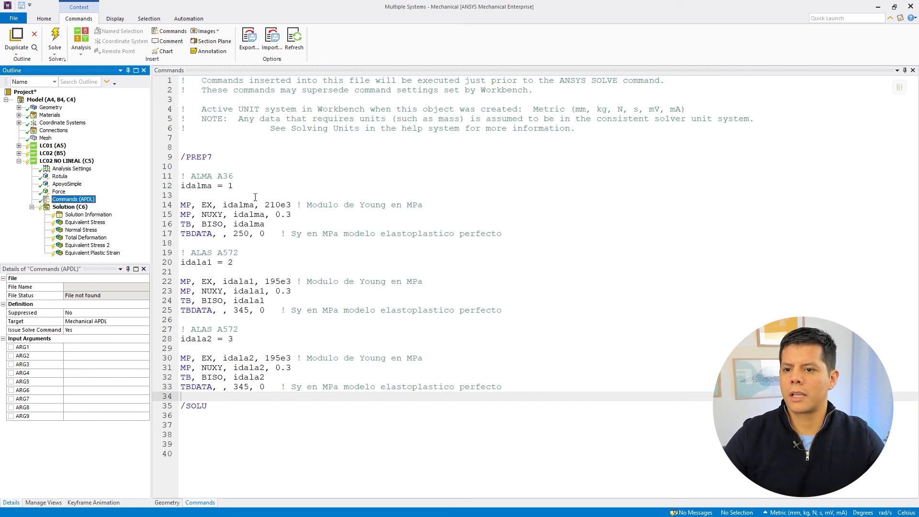
{"action": "left_click_drag", "start_coordinate": [234, 186], "coordinate": [180, 187]}
{"action": "key", "text": "Delete"}
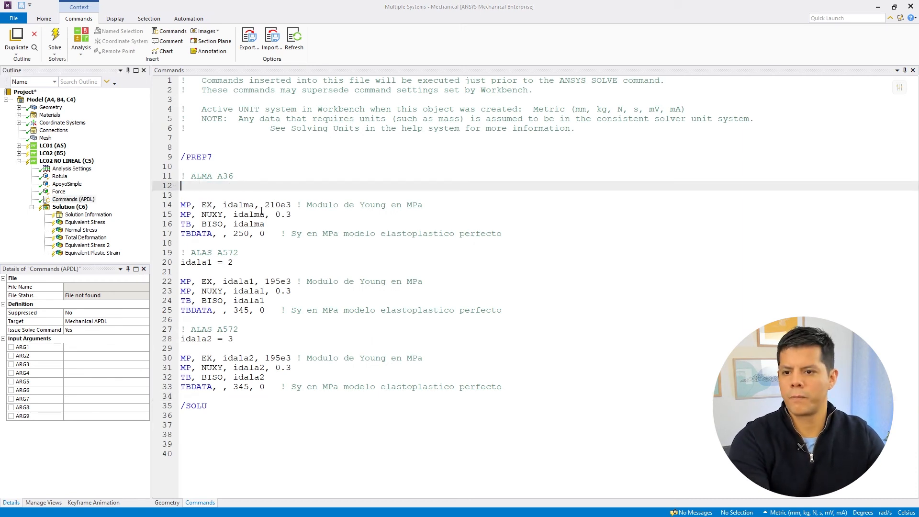
Step: Replace idalma with idA36 in the EX, NUXY and TB, BISO lines of the ALMA A36 block
{"action": "left_click_drag", "start_coordinate": [254, 205], "coordinate": [235, 205]}
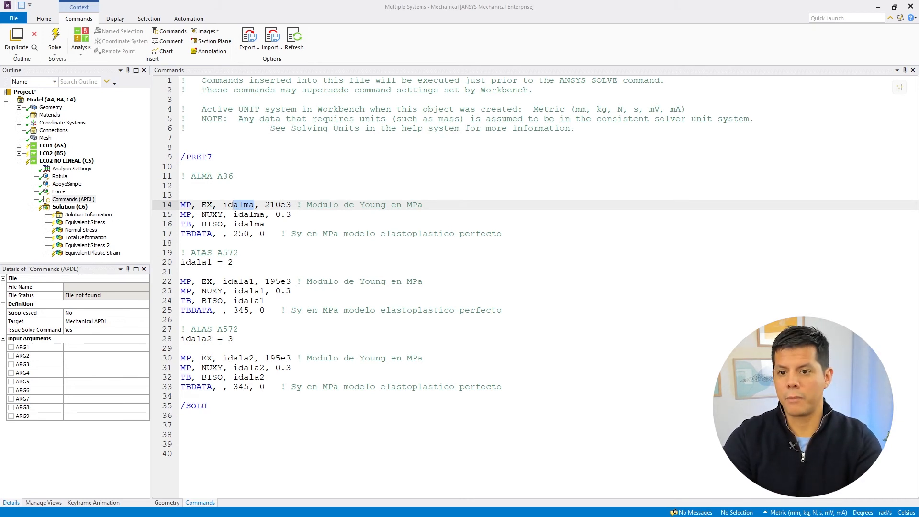
{"action": "type", "text": "A36"}
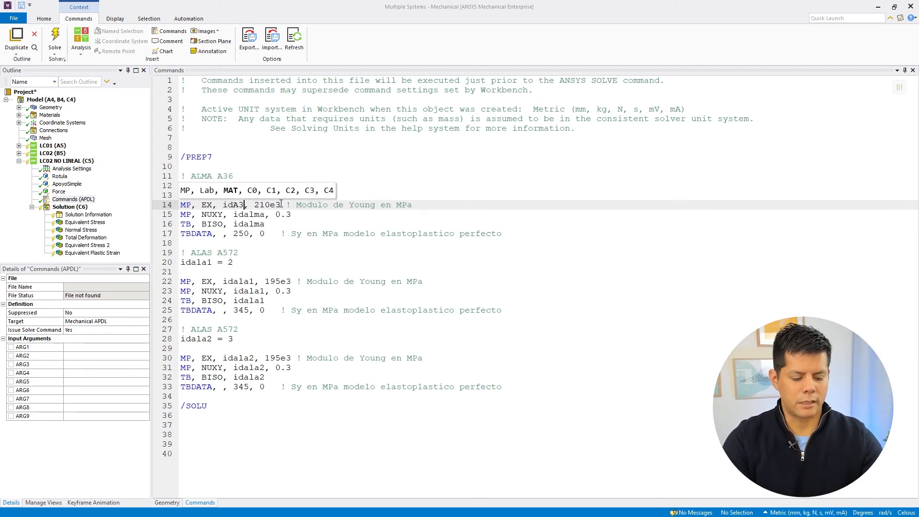
{"action": "left_click_drag", "start_coordinate": [222, 205], "coordinate": [265, 224]}
{"action": "key", "text": "ctrl+v"}
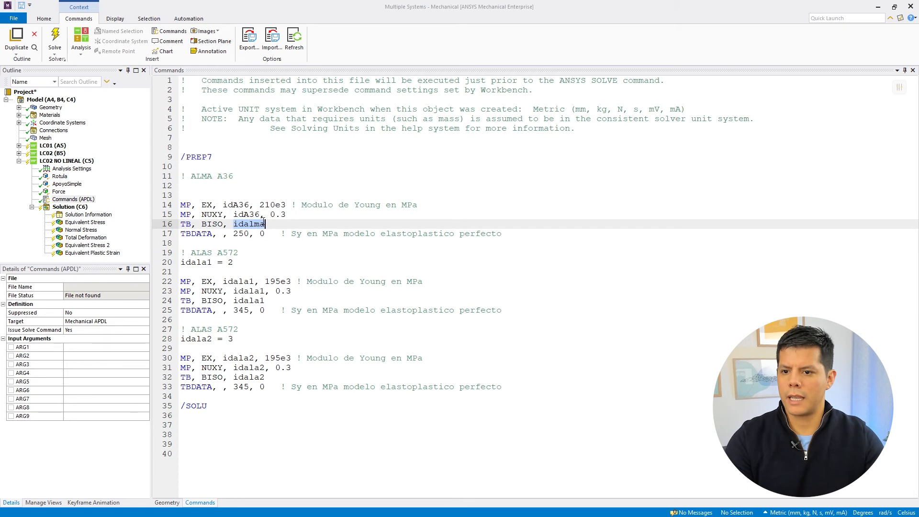
{"action": "key", "text": "ctrl+v"}
{"action": "left_click", "coordinate": [251, 244]}
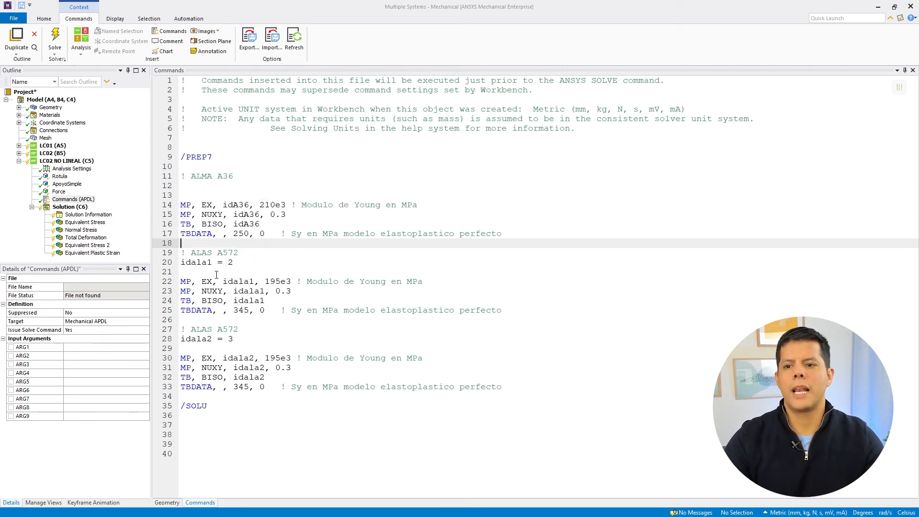
Step: Delete the second ALAS A572 block that defines idala2, together with the closing /SOLU line
{"action": "left_click_drag", "start_coordinate": [178, 415], "coordinate": [175, 329]}
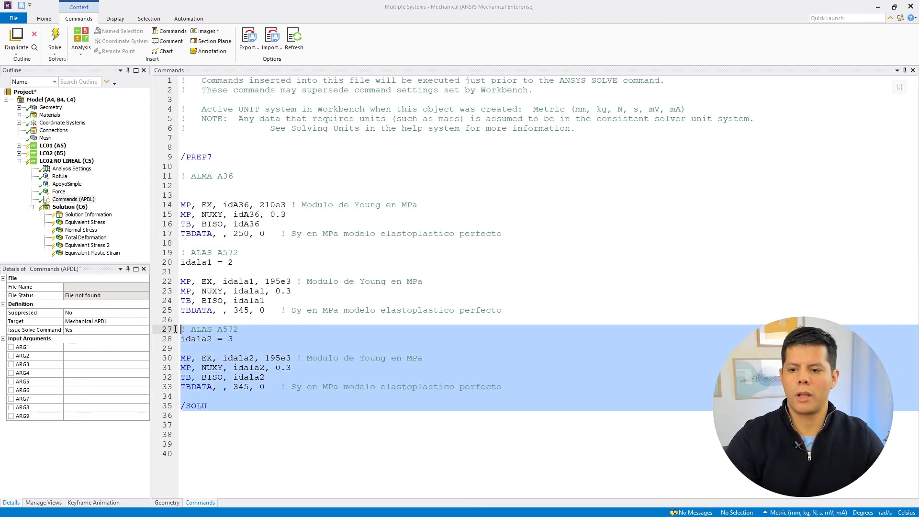
{"action": "key", "text": "Delete"}
{"action": "left_click", "coordinate": [192, 320]}
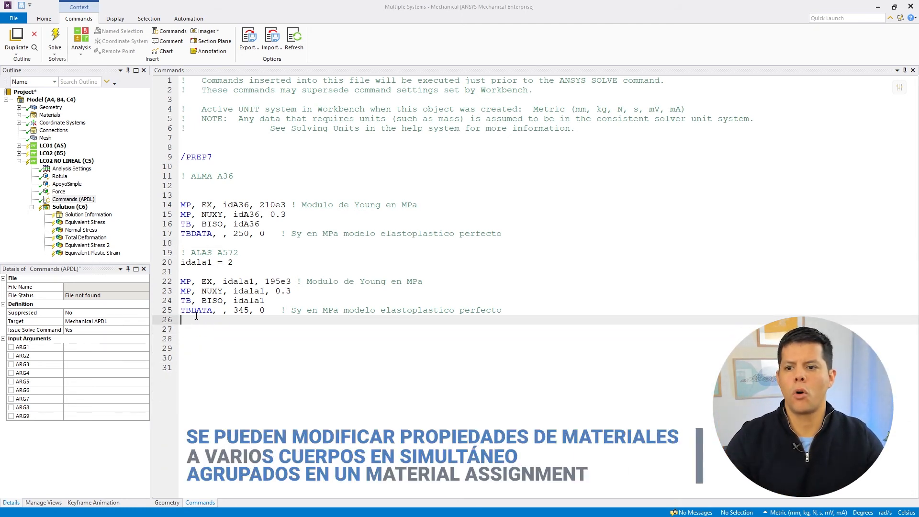
Step: Replace idala1 with idA572 in the MP, EX line of the ALAS A572 block
{"action": "left_click", "coordinate": [240, 253]}
{"action": "left_click", "coordinate": [209, 282]}
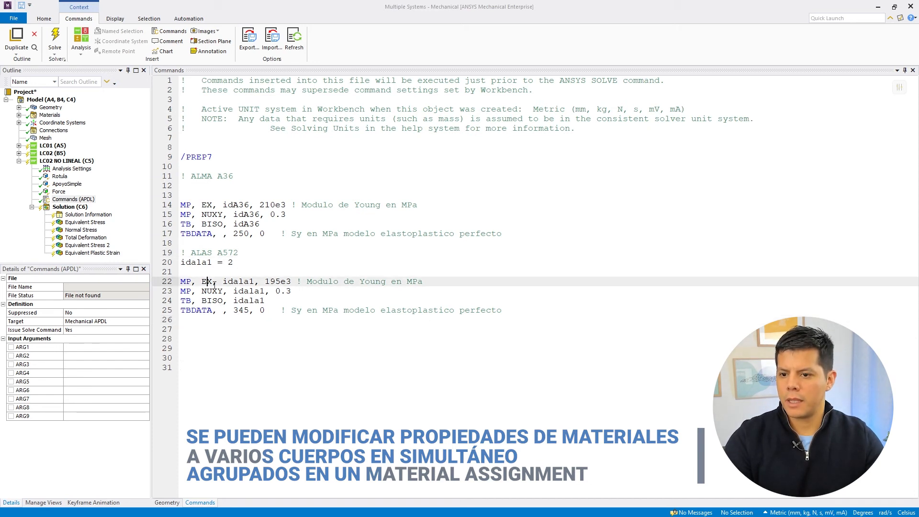
{"action": "left_click_drag", "start_coordinate": [223, 281], "coordinate": [255, 281]}
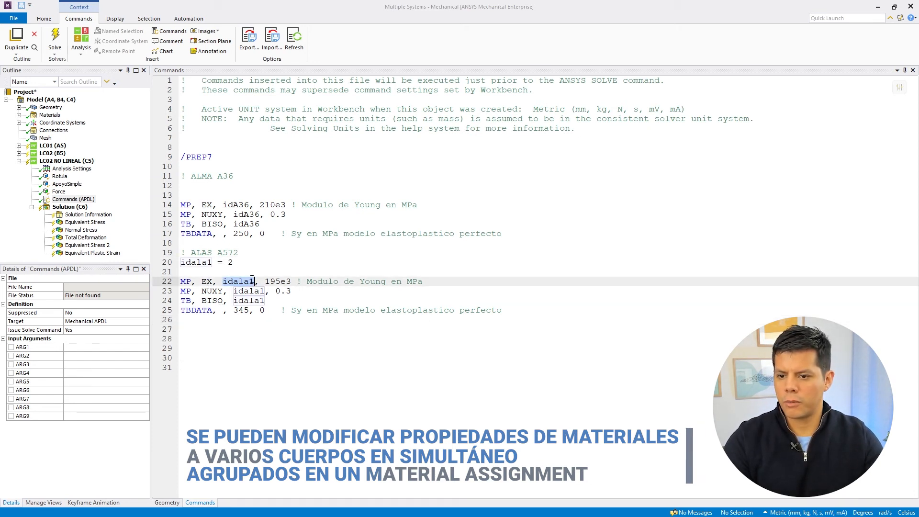
{"action": "type", "text": "idA5"}
{"action": "key", "text": "BackSpace"}
{"action": "key", "text": "BackSpace"}
{"action": "key", "text": "BackSpace"}
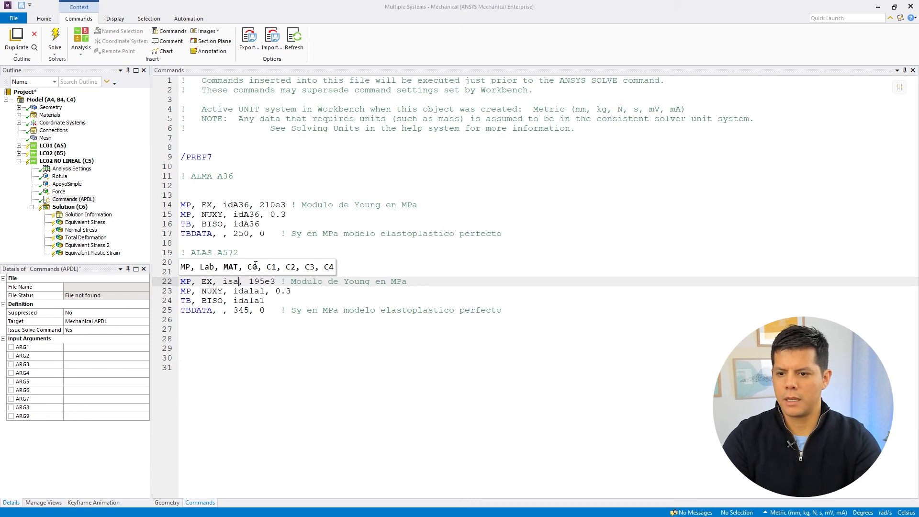
{"action": "type", "text": "dal"}
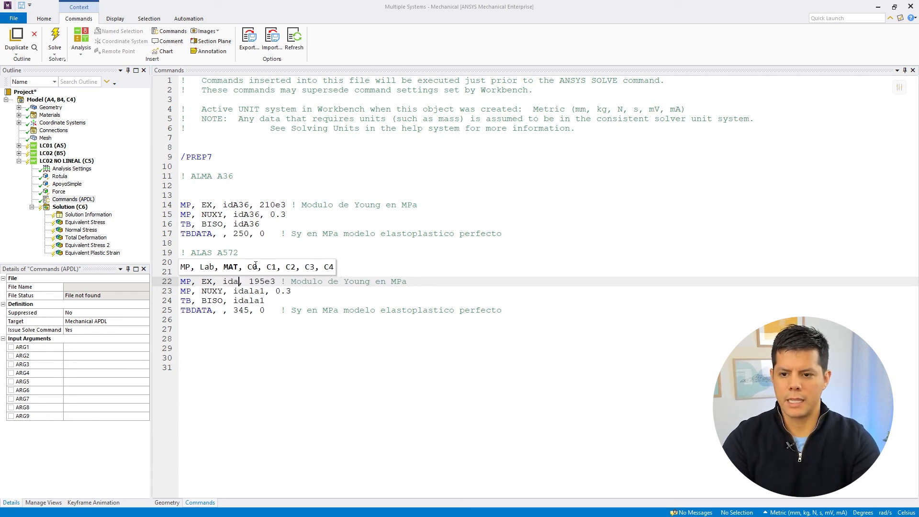
{"action": "key", "text": "BackSpace"}
{"action": "type", "text": "57"}
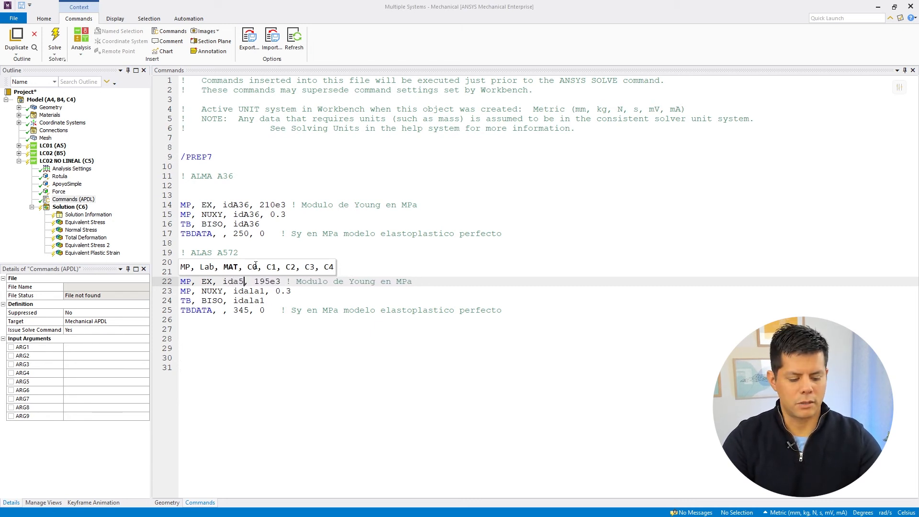
{"action": "key", "text": "BackSpace"}
{"action": "key", "text": "BackSpace"}
{"action": "key", "text": "BackSpace"}
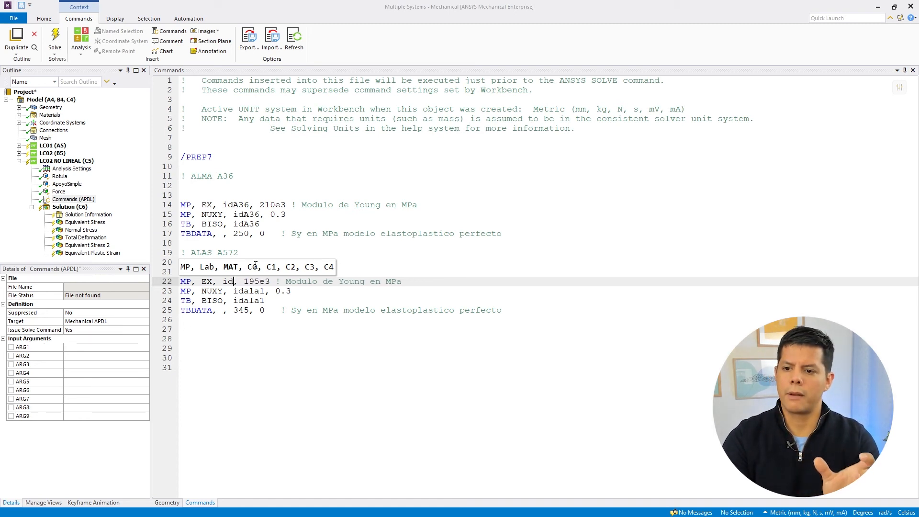
{"action": "type", "text": "A57"}
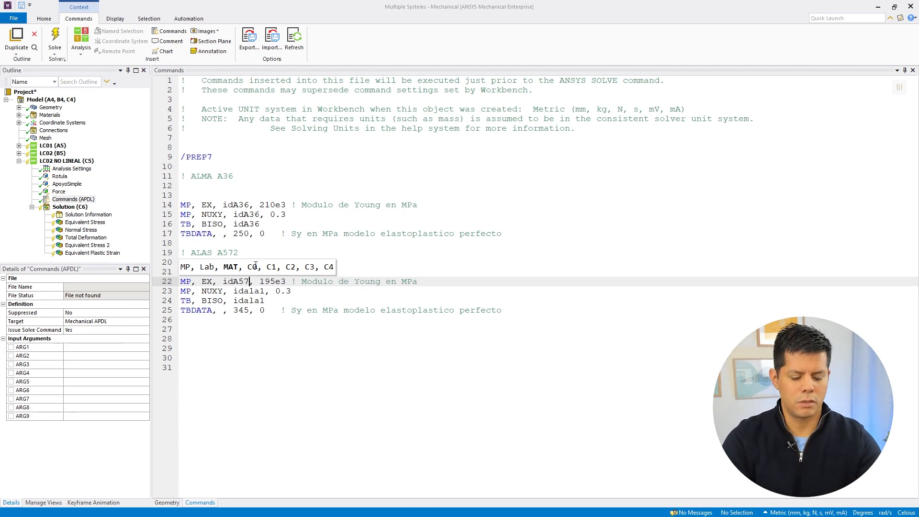
{"action": "type", "text": "2"}
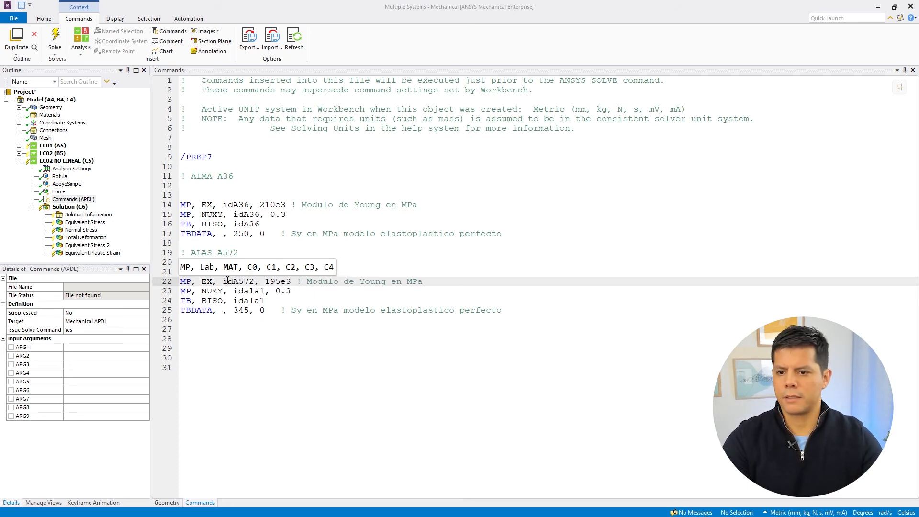
Step: Replace idala1 with idA572 in the MP, NUXY and TB, BISO lines of the ALAS A572 block
{"action": "left_click_drag", "start_coordinate": [223, 282], "coordinate": [265, 300]}
{"action": "type", "text": "idA572"}
{"action": "type", "text": "idA572"}
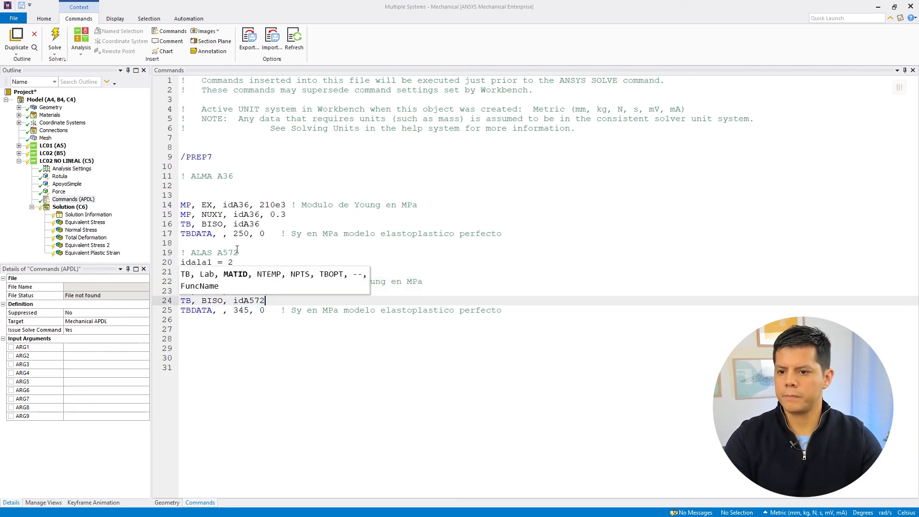
Step: Delete the idala1 = 2 definition and its line from the ALAS A572 block
{"action": "left_click", "coordinate": [237, 252]}
{"action": "left_click_drag", "start_coordinate": [234, 262], "coordinate": [180, 263]}
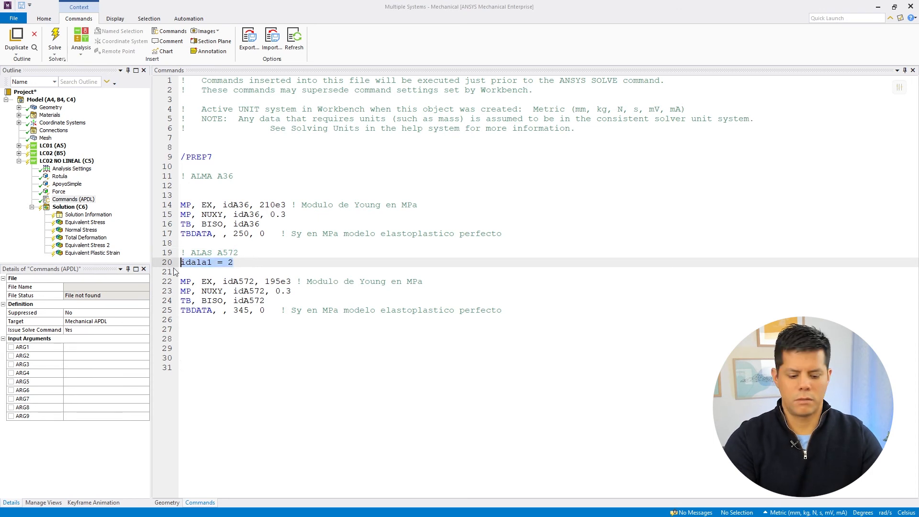
{"action": "key", "text": "Delete"}
{"action": "key", "text": "Delete"}
{"action": "left_click", "coordinate": [496, 233]}
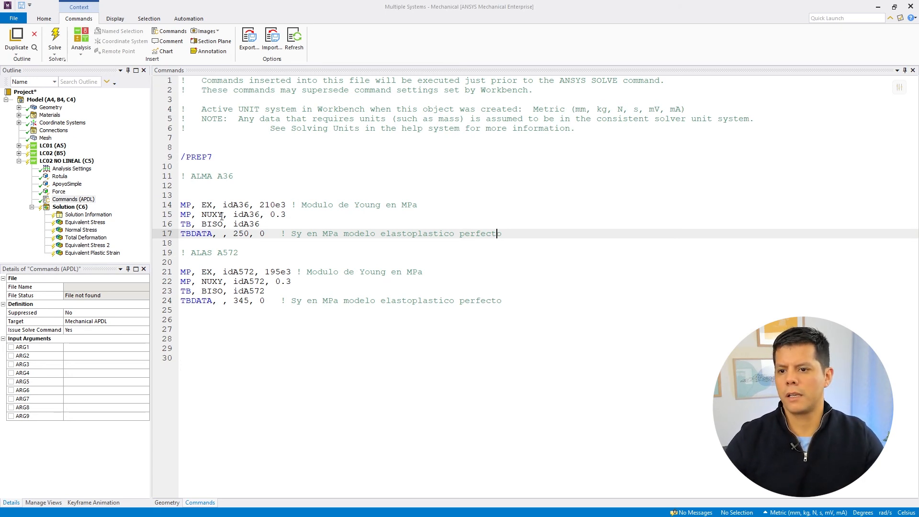
{"action": "left_click", "coordinate": [207, 194]}
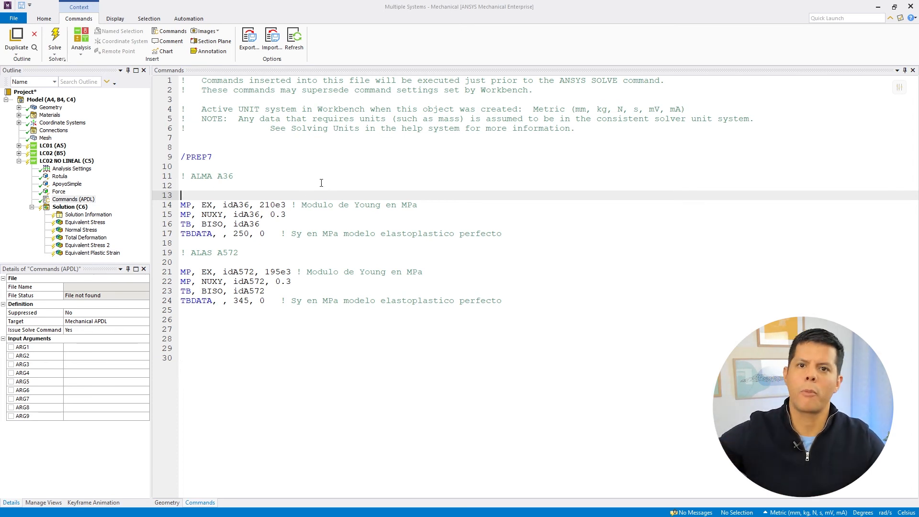
Step: Select the LC01 and LC02 analyses together and solve them
{"action": "left_click", "coordinate": [51, 146]}
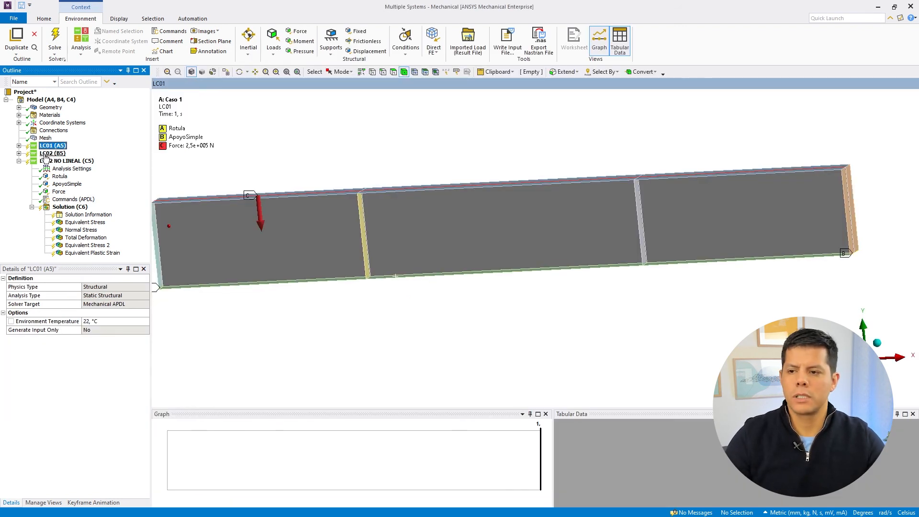
{"action": "left_click", "coordinate": [47, 154], "text": "ctrl"}
{"action": "right_click", "coordinate": [48, 155]}
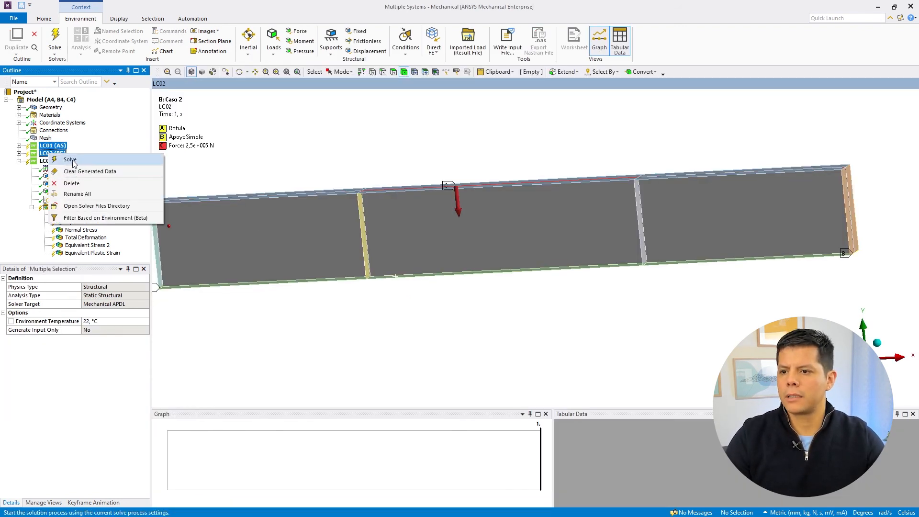
{"action": "left_click", "coordinate": [74, 164]}
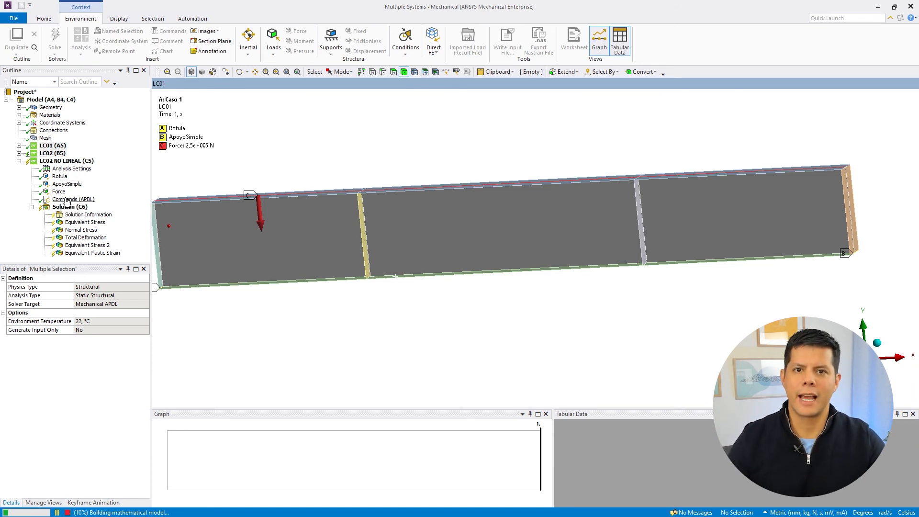
Step: Open the APDL commands of LC02 NO LINEAL and review the closing lines before /SOLU
{"action": "left_click", "coordinate": [62, 162]}
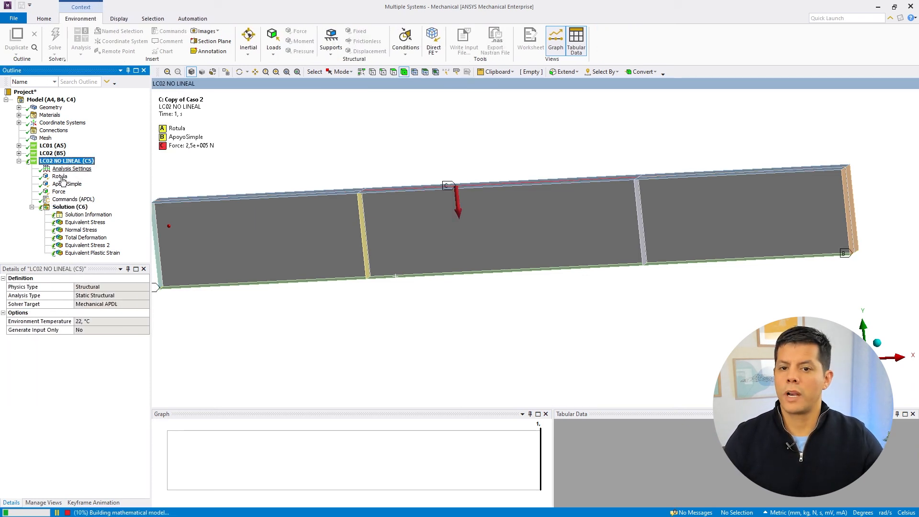
{"action": "left_click", "coordinate": [74, 200]}
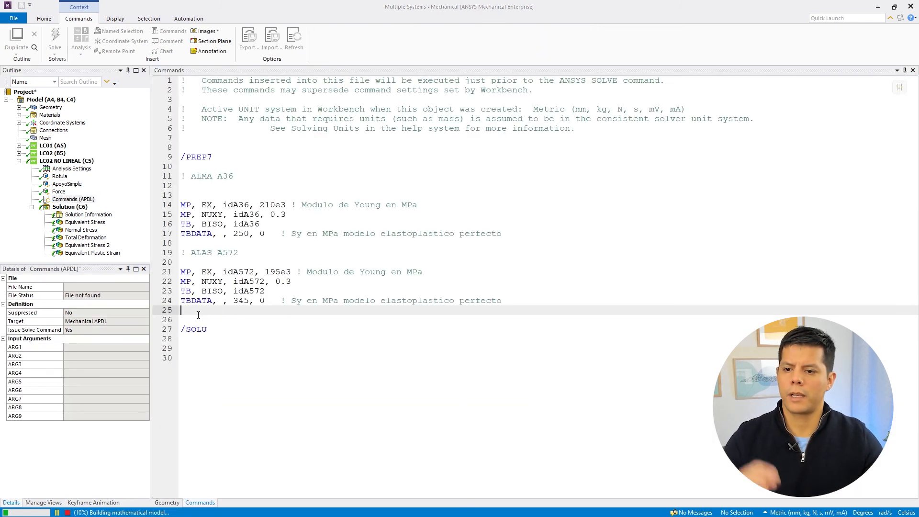
{"action": "left_click", "coordinate": [191, 320]}
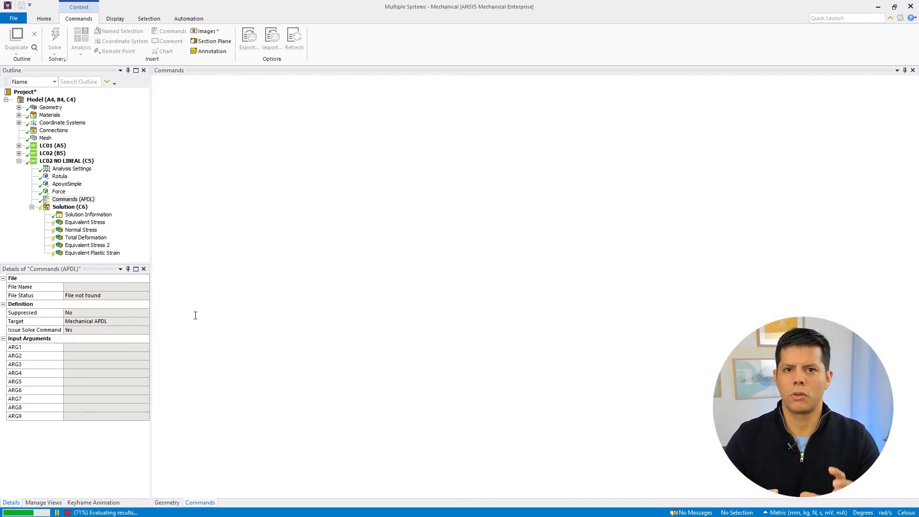
Step: Display the Equivalent Plastic Strain result of LC02 NO LINEAL and inspect the deformed beam
{"action": "left_click", "coordinate": [69, 206]}
{"action": "left_click", "coordinate": [85, 253]}
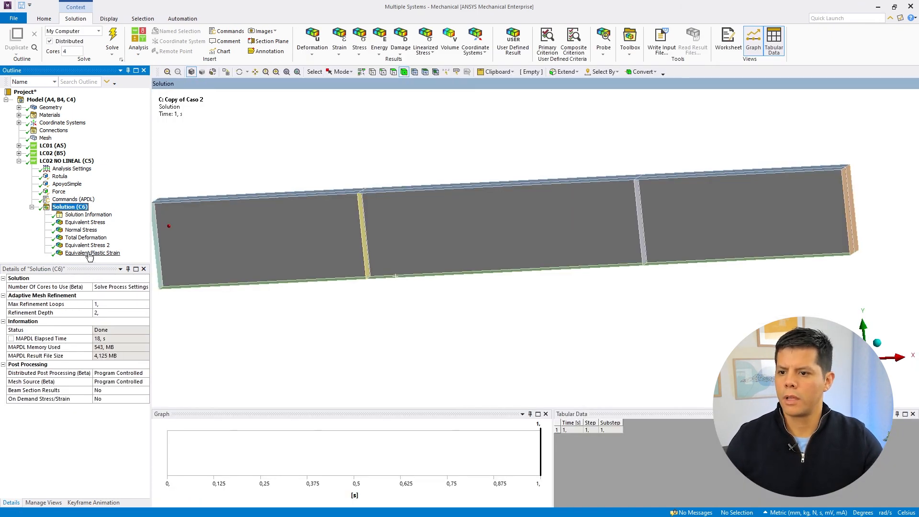
{"action": "left_click_drag", "start_coordinate": [510, 261], "coordinate": [472, 252]}
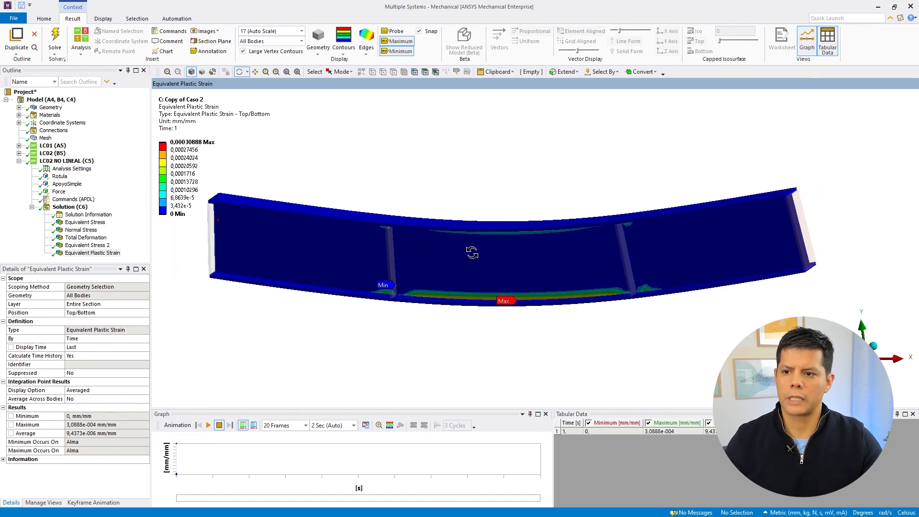
Step: Display the Equivalent Plastic Strain result of the linear LC02 for comparison, and collapse the LC02 branch
{"action": "left_click", "coordinate": [19, 153]}
{"action": "left_click", "coordinate": [84, 237]}
{"action": "left_click", "coordinate": [88, 229]}
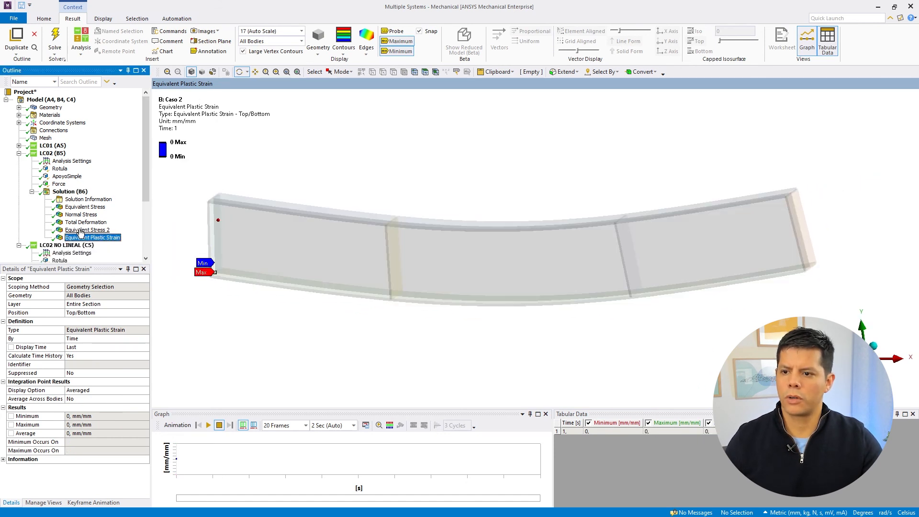
{"action": "left_click", "coordinate": [91, 237]}
{"action": "left_click_drag", "start_coordinate": [408, 254], "coordinate": [393, 254]}
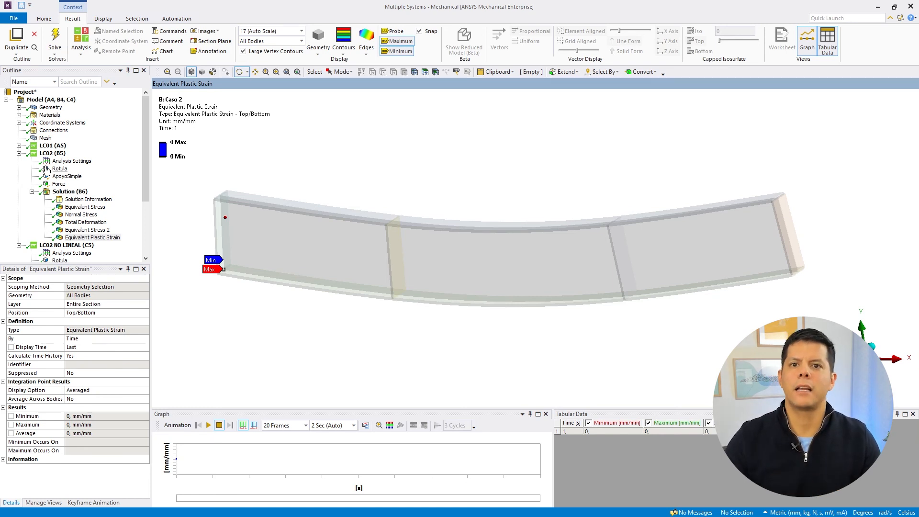
{"action": "left_click", "coordinate": [19, 153]}
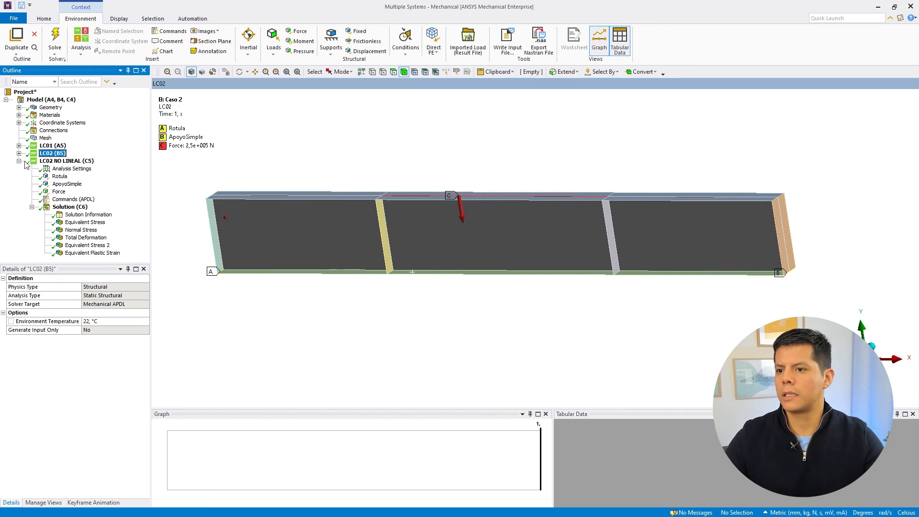
Step: Reopen the LC02 NO LINEAL APDL commands and select the TB, BISO and TBDATA lines of the ALMA A36 block
{"action": "left_click", "coordinate": [76, 199]}
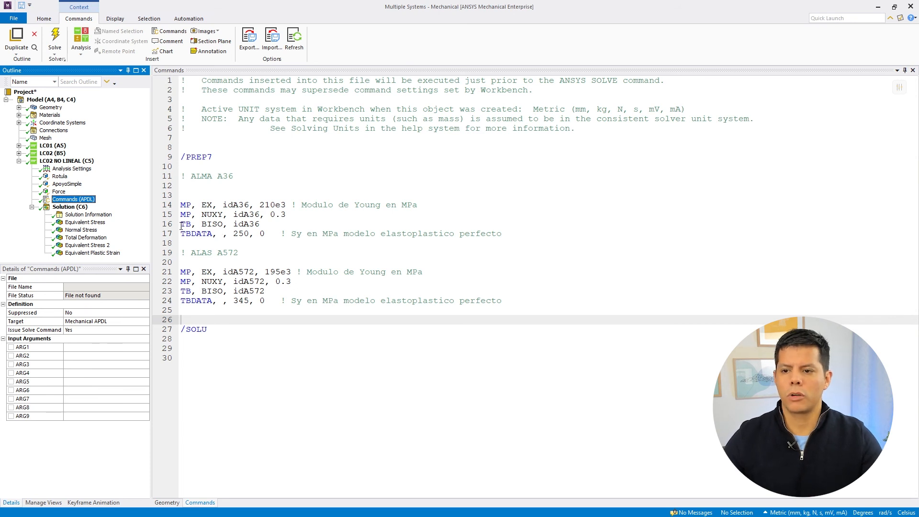
{"action": "left_click_drag", "start_coordinate": [180, 225], "coordinate": [523, 234]}
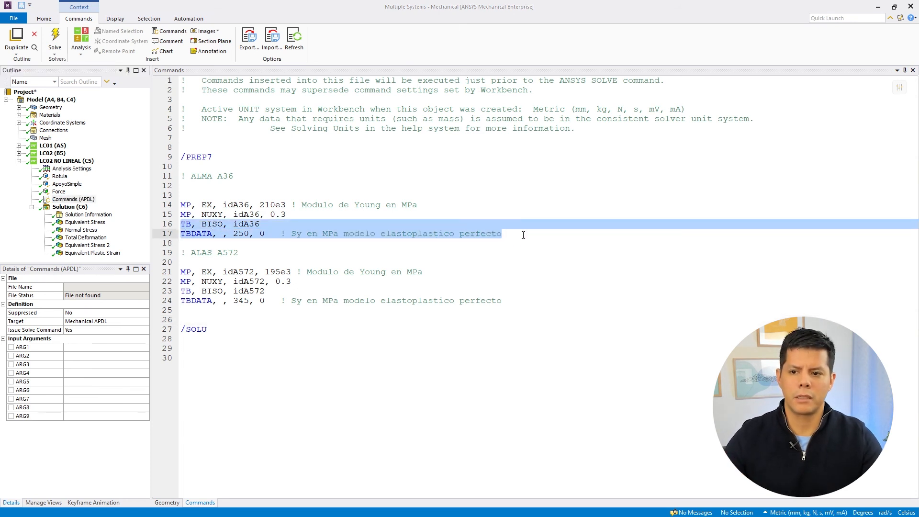